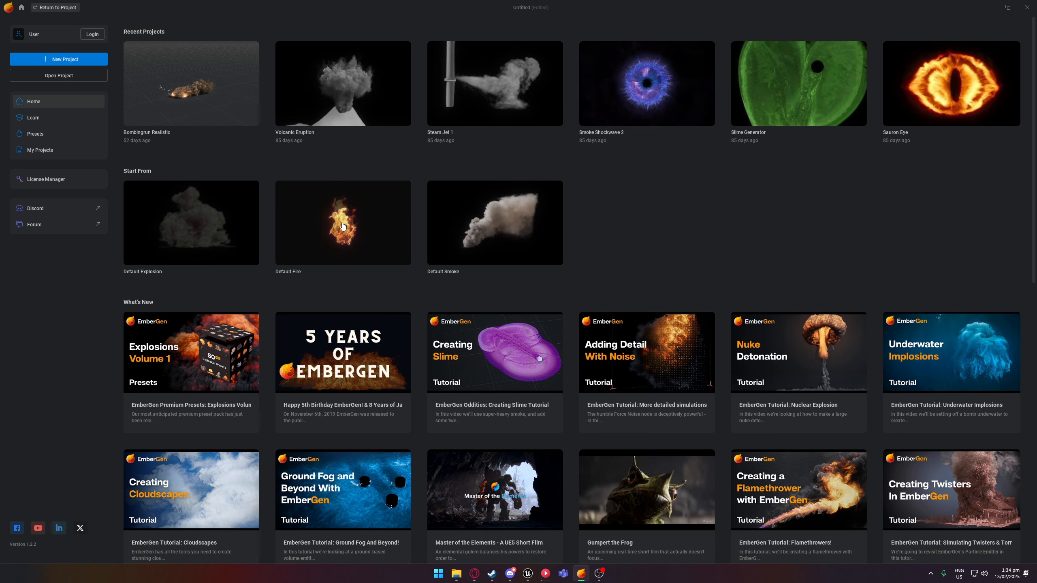
Start a new project from the Default Fire template, discarding the unsaved changes of the current project
left_click(486, 221)
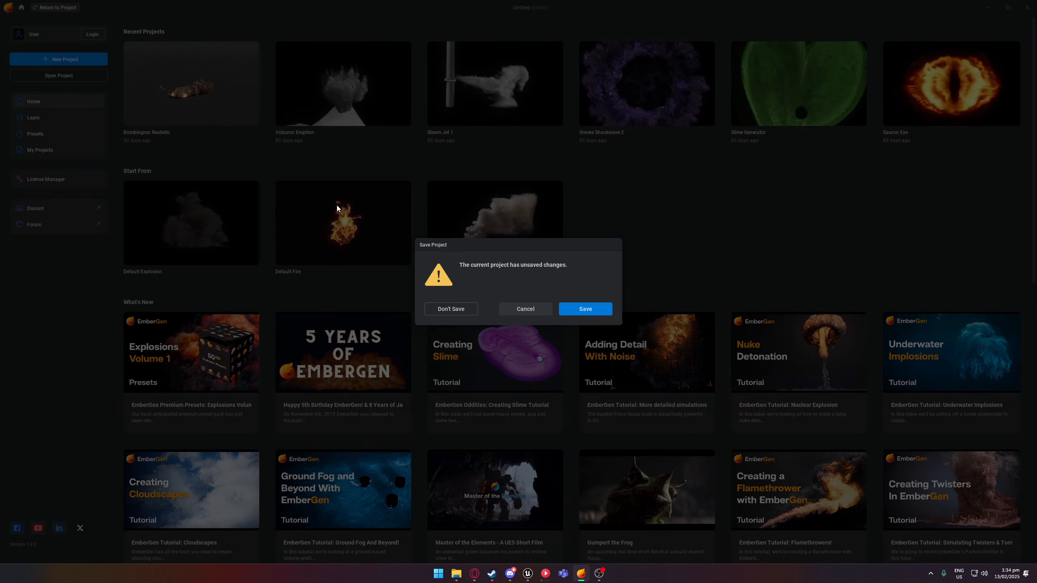
left_click(446, 311)
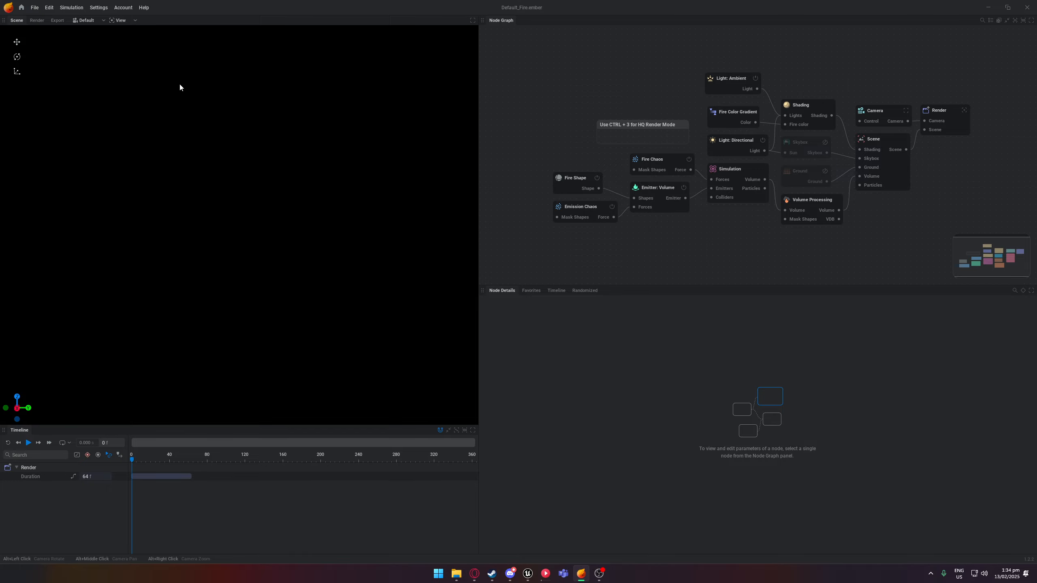
Search the preset library for "game"
left_click(21, 7)
left_click(61, 134)
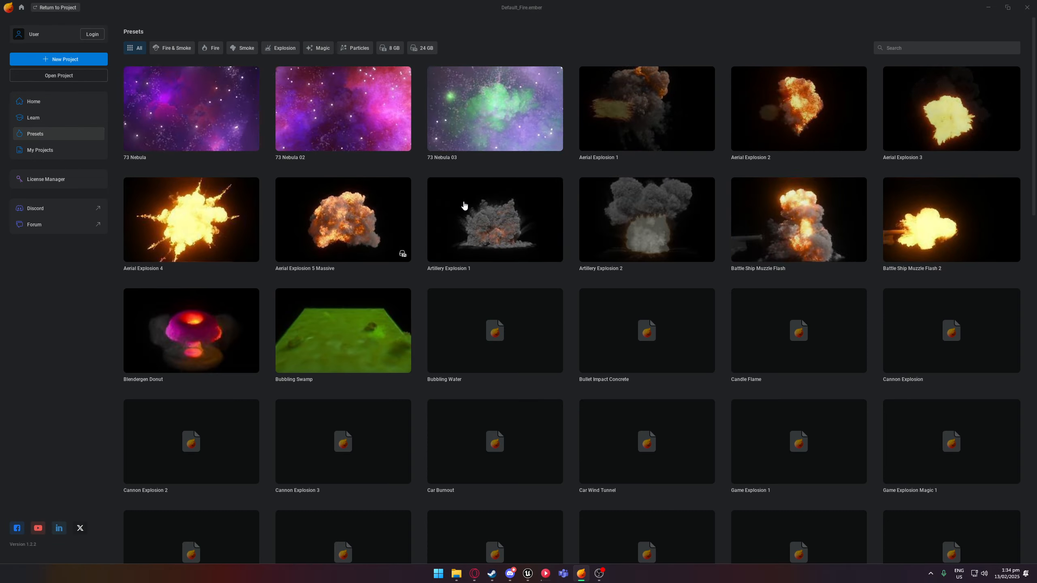
scroll(901, 122, "up", 1)
left_click(899, 48)
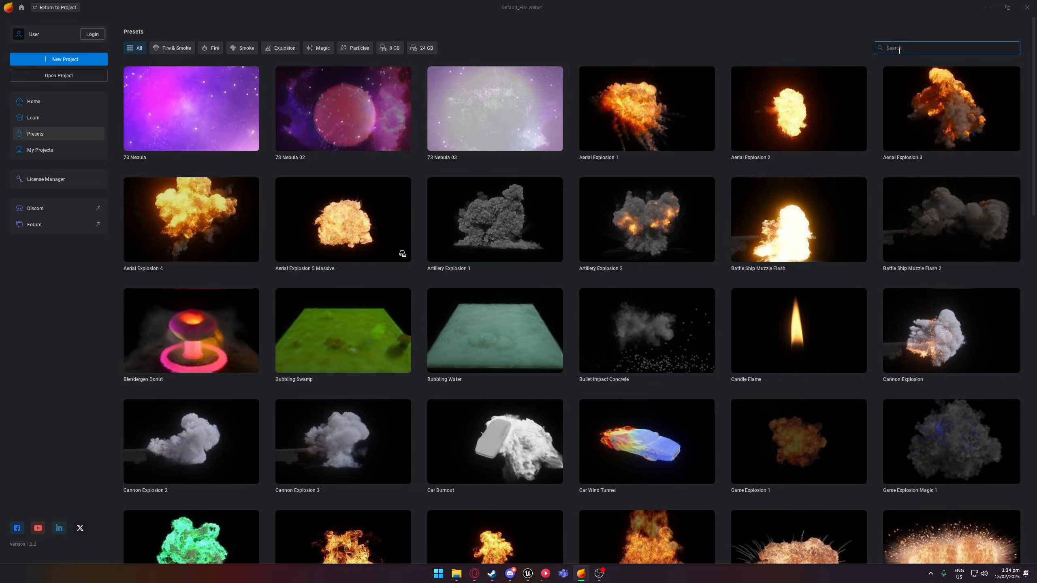
type("game")
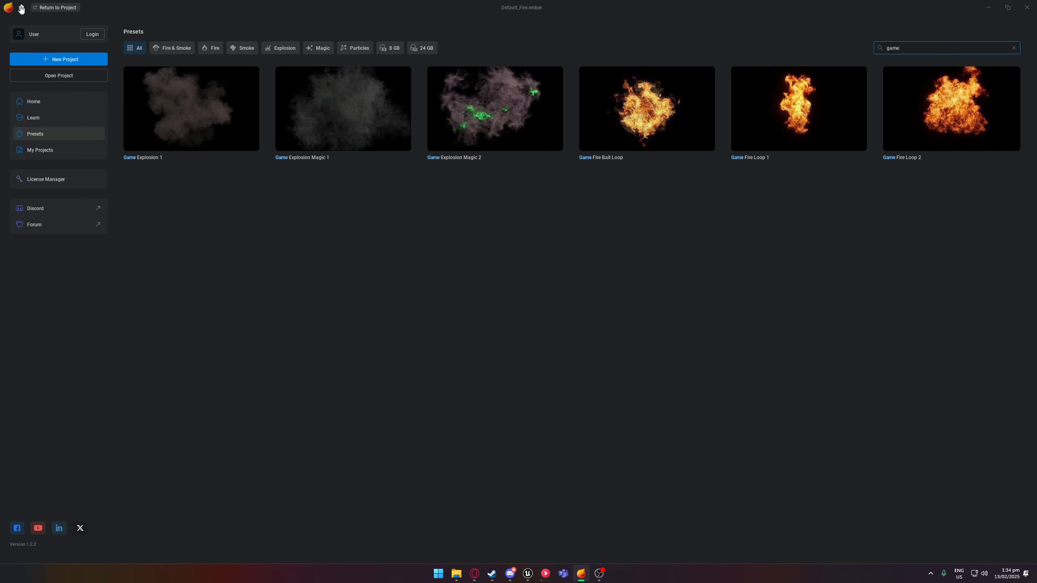
Return to the default fire project, play its simulation for a few seconds and pause it
left_click(40, 8)
key("space")
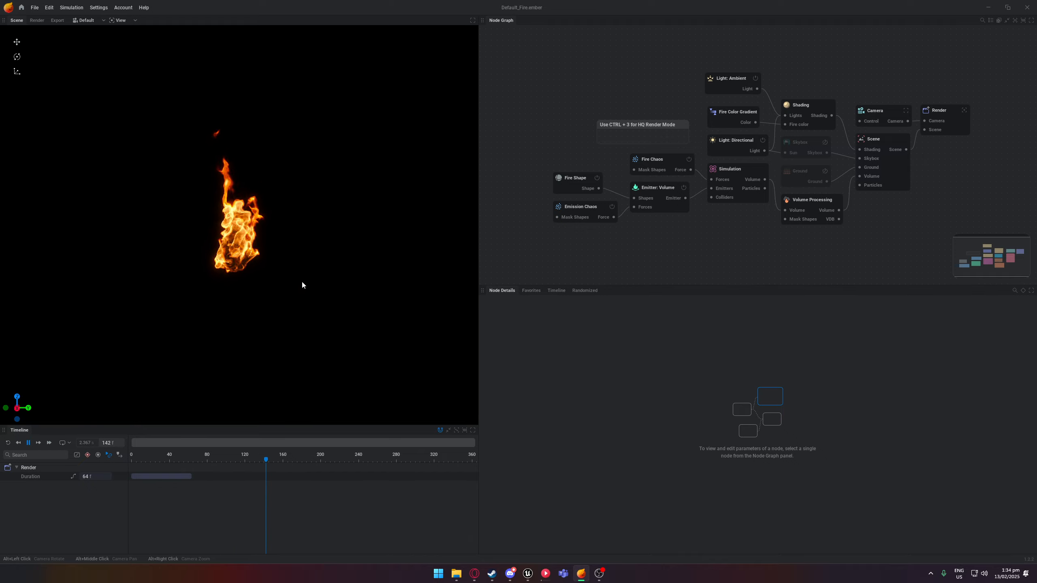
key("space")
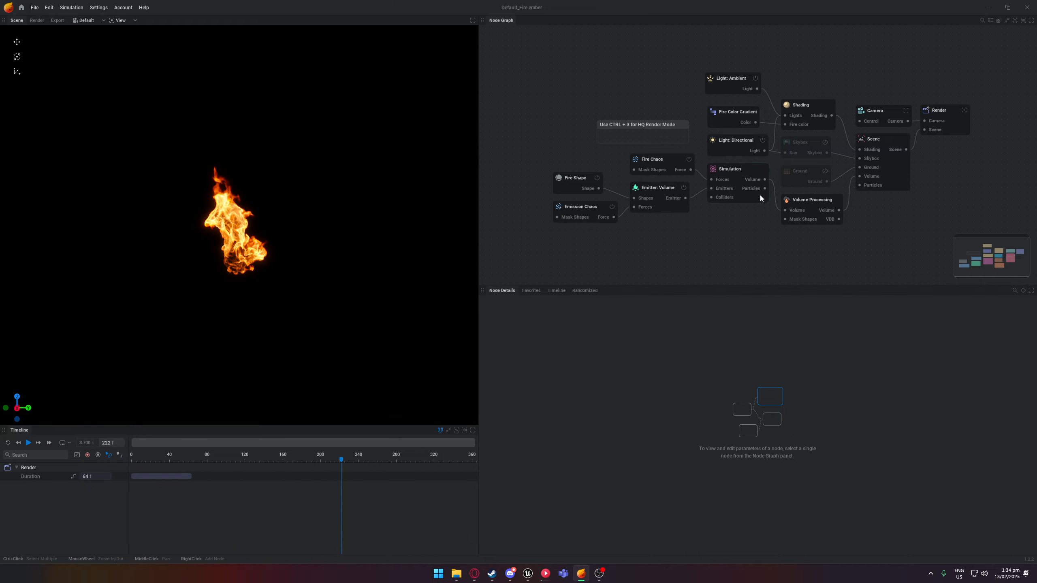
Set the Simulation node's Looping Mode to Repeat Simulation and preview the repeating playback
left_click(744, 167)
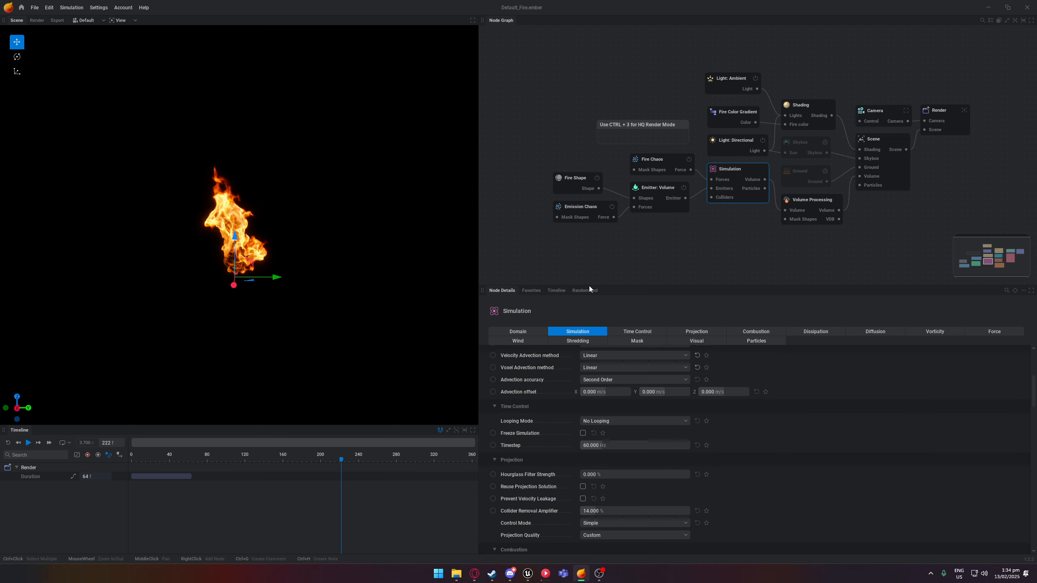
scroll(649, 410, "up", 3)
scroll(607, 364, "down", 3)
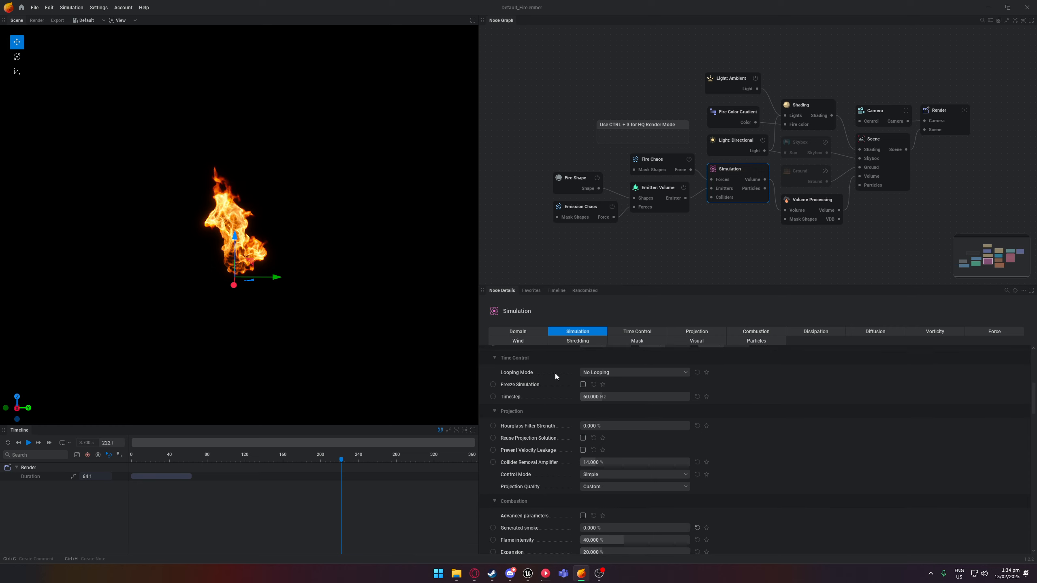
left_click(631, 373)
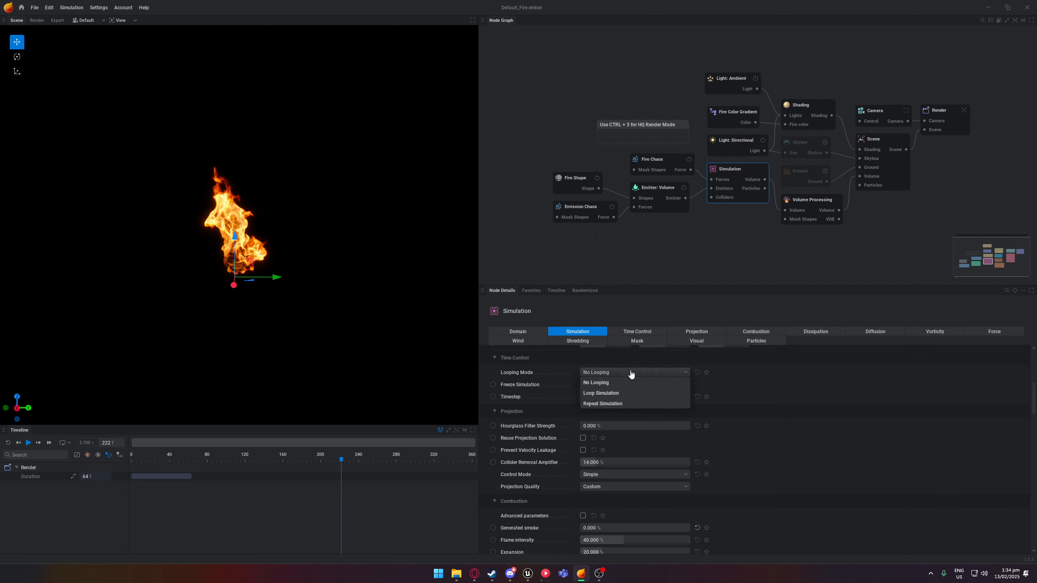
left_click(604, 404)
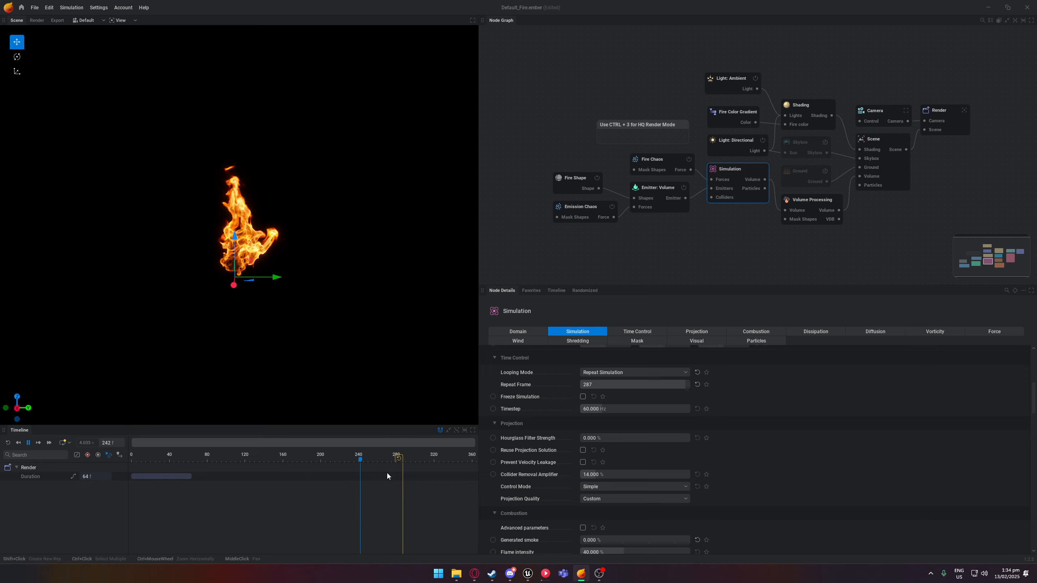
key("space")
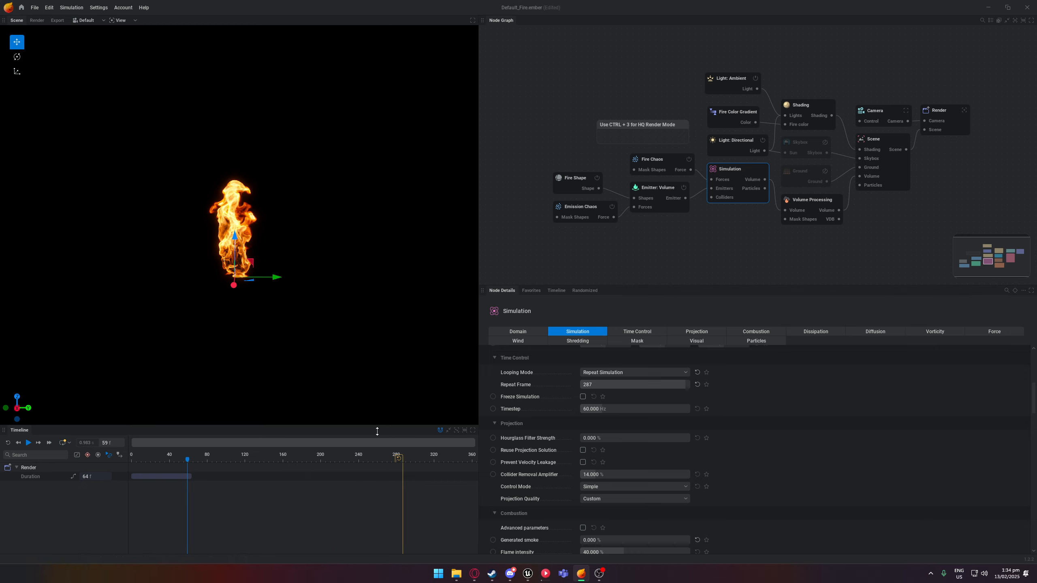
Set Looping Mode to No Looping, shift the timeline's loop range to start at frame 0 and preview the playback
left_click(623, 373)
left_click(608, 384)
left_click(63, 444)
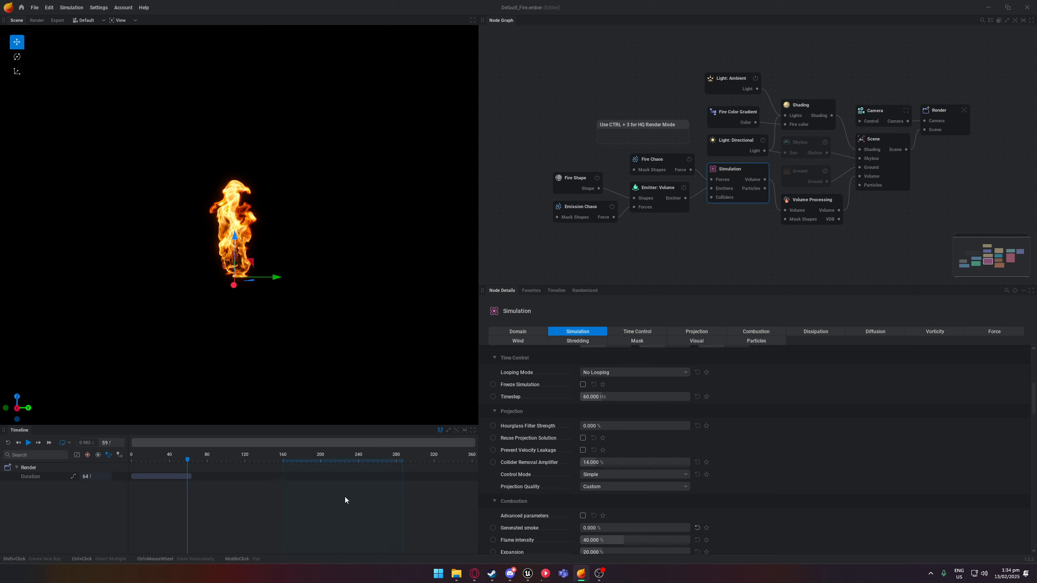
left_click_drag(311, 462, 122, 467)
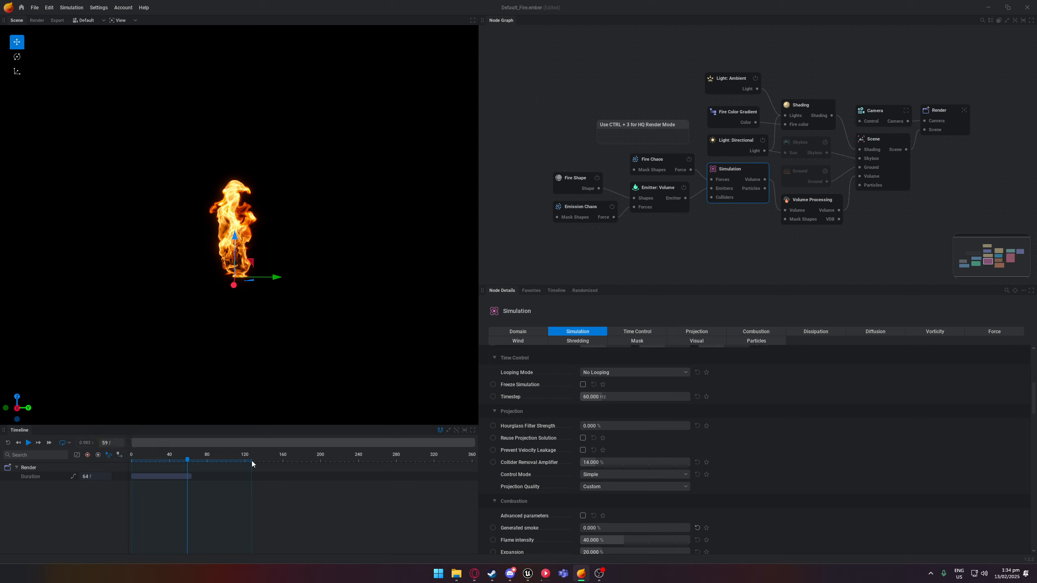
key("space")
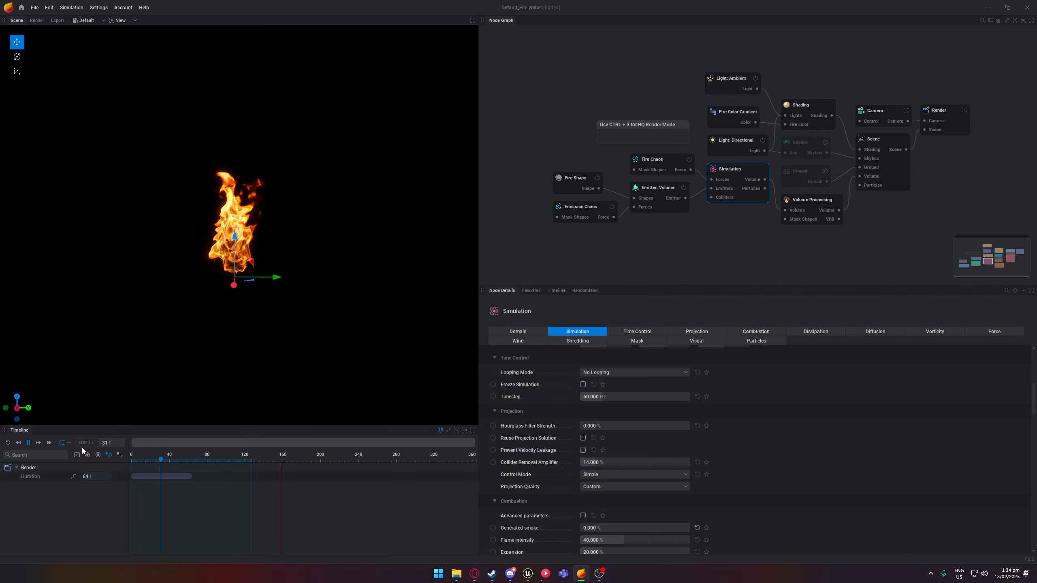
key("space")
Set the Simulation node's Looping Mode to Loop Simulation and shift the loop range to frames 161–288
left_click(608, 372)
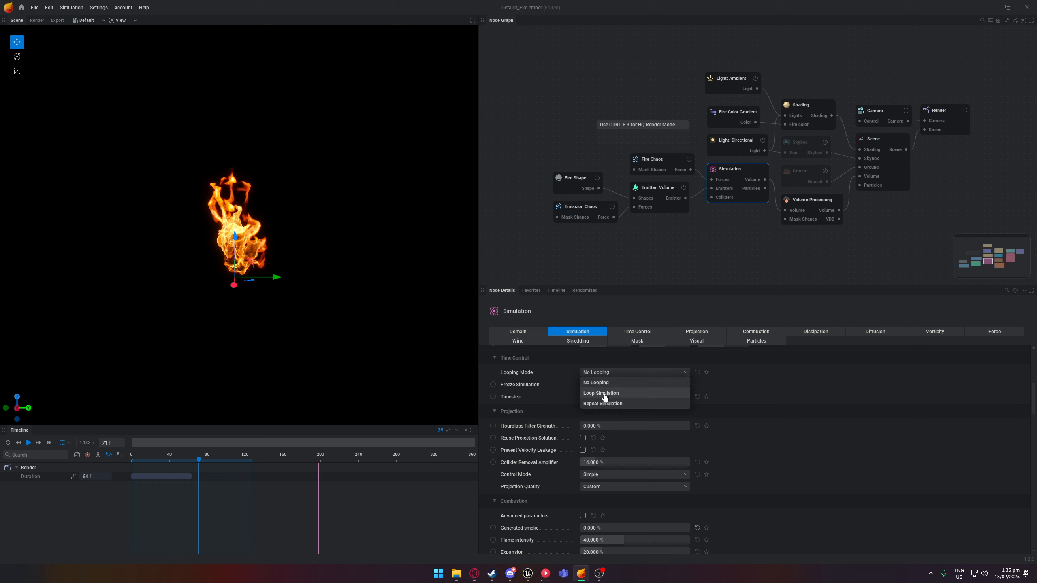
left_click(600, 394)
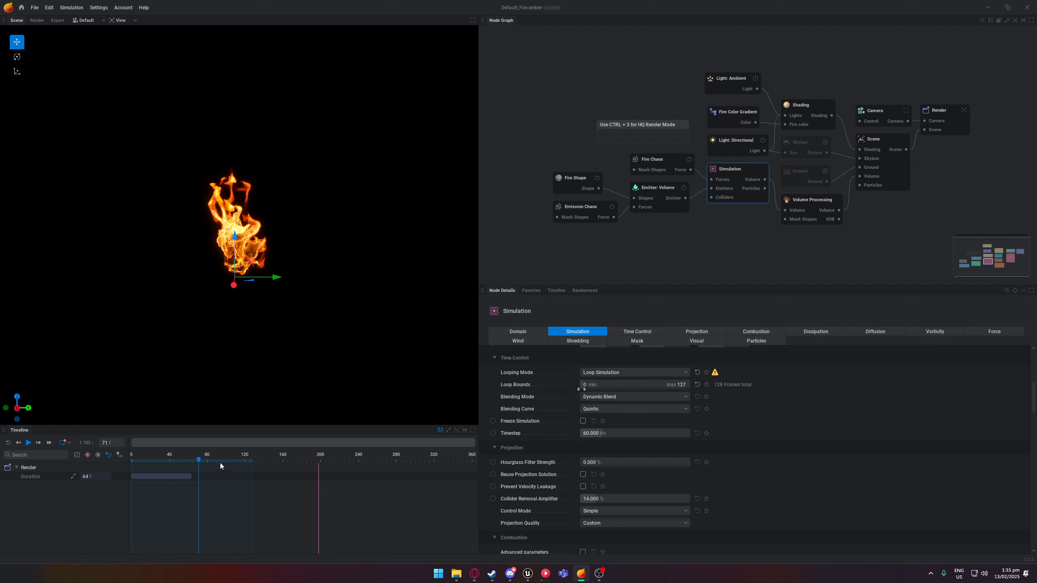
left_click_drag(224, 461, 227, 460)
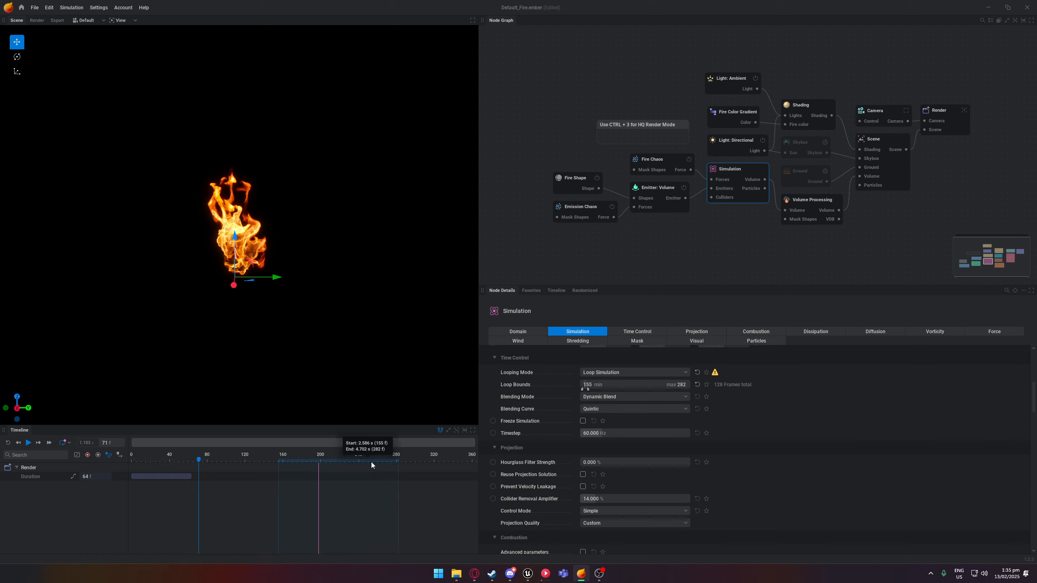
left_click_drag(393, 463, 374, 466)
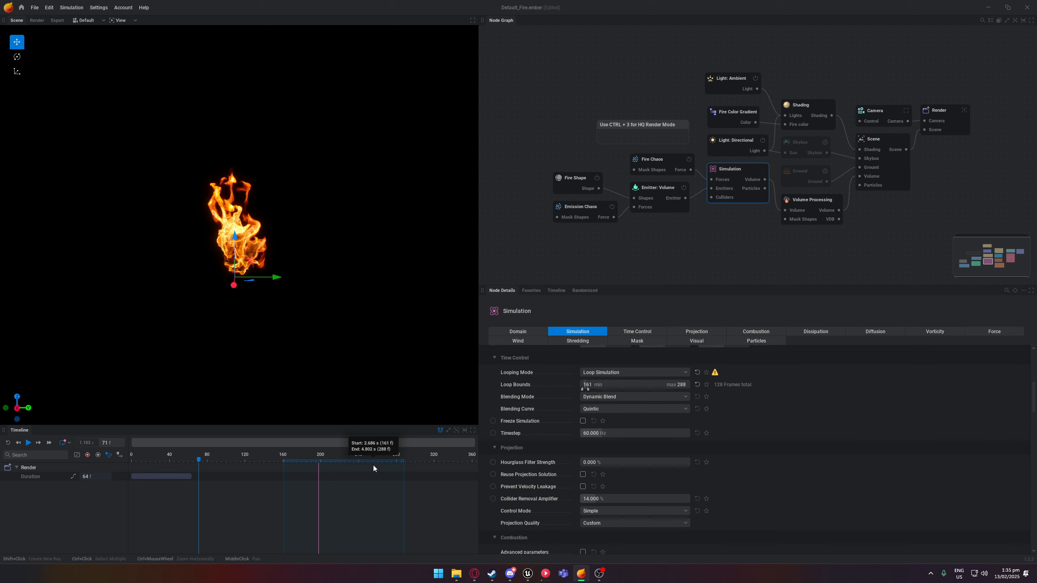
Set the Loop Bounds to min 160 and max 208 and play the looping fire
left_click(593, 384)
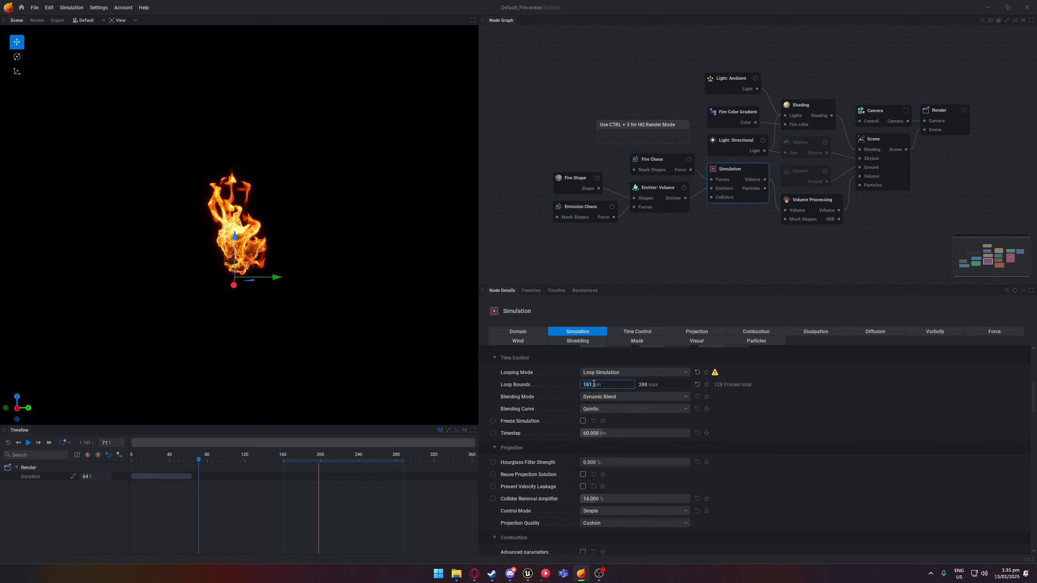
left_click(661, 385)
key("Return")
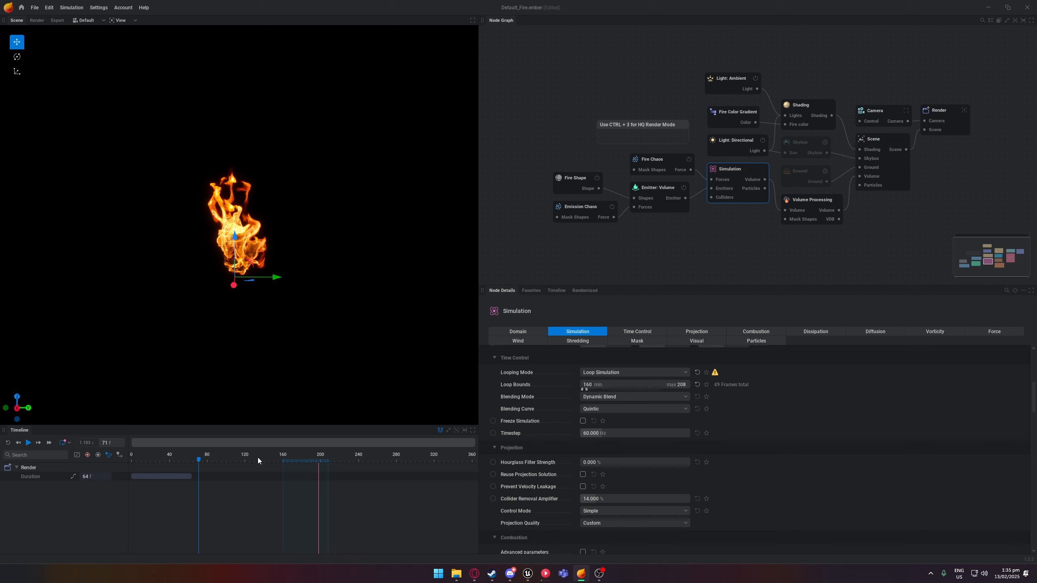
key("space")
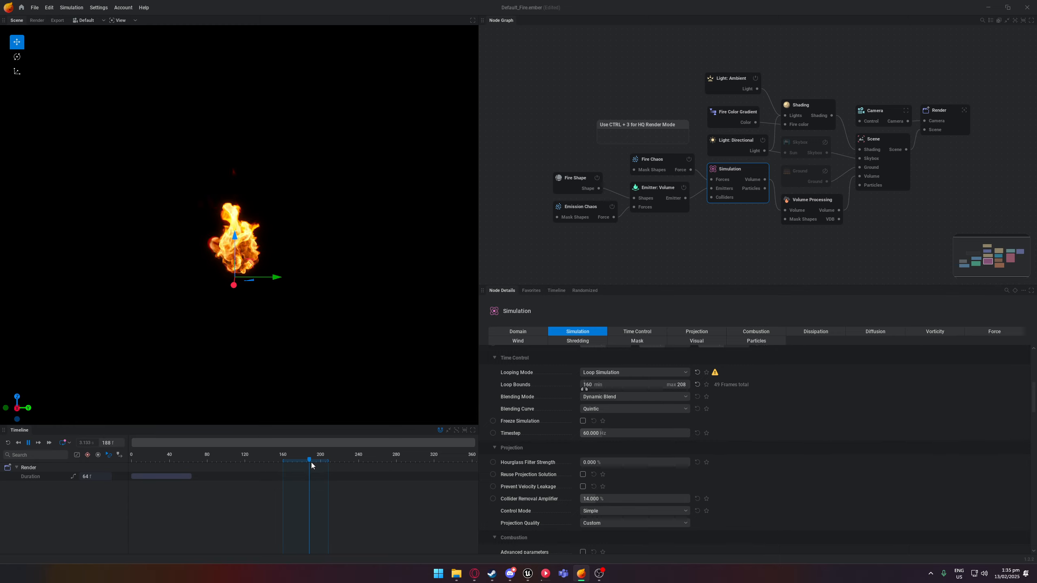
Shift the loop range to frames 183–231 and inspect the looping fire from other angles
left_click_drag(311, 463, 334, 464)
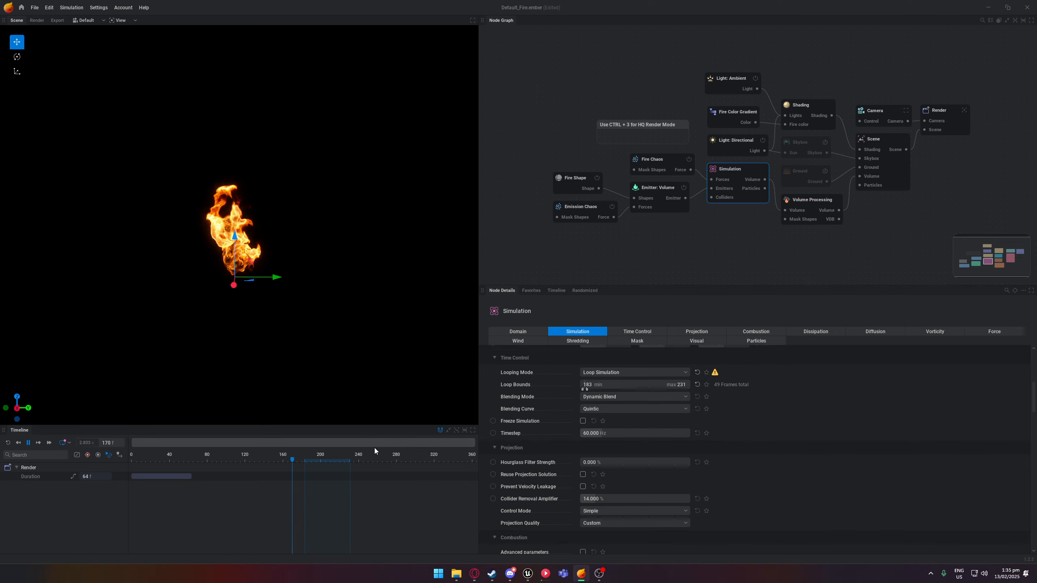
left_click_drag(235, 237, 235, 248)
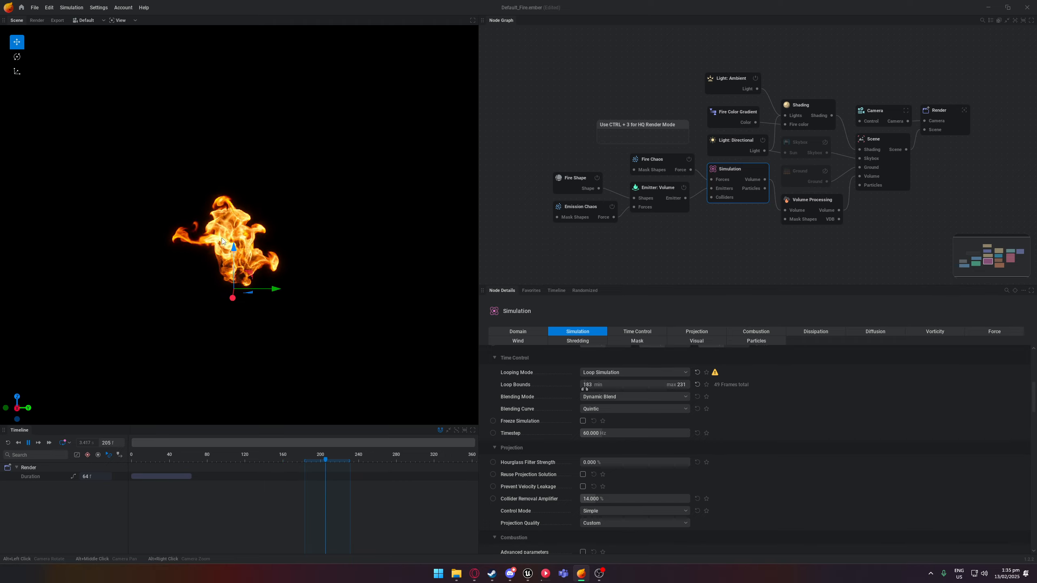
mouse_move(290, 288)
left_mouse_down("alt")
mouse_move(392, 291)
mouse_move(292, 284)
left_mouse_up("alt")
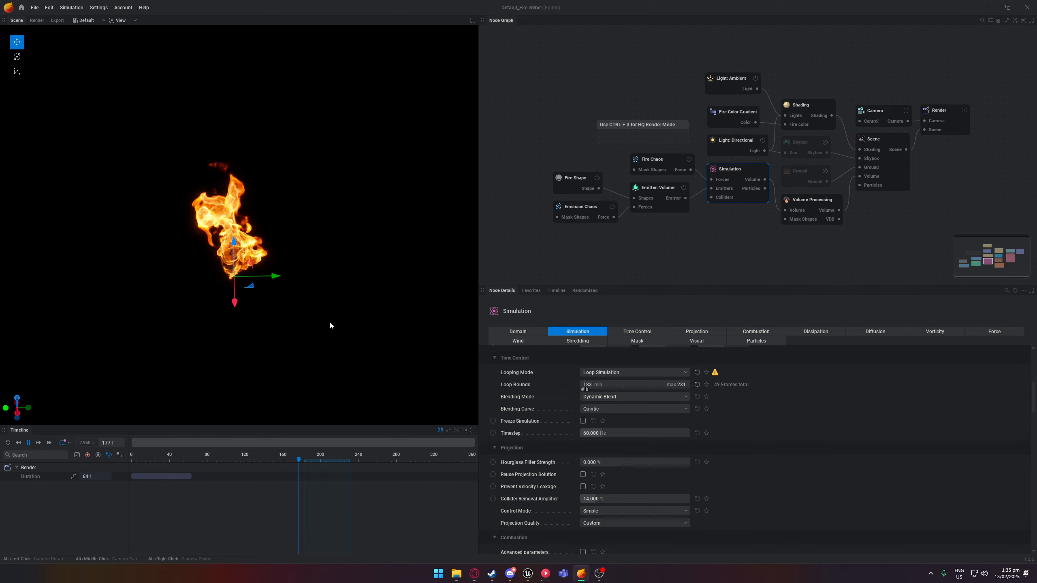
left_click_drag(331, 324, 331, 385, "alt")
Shift the loop range on the timeline to frames 147–195
left_click(287, 457)
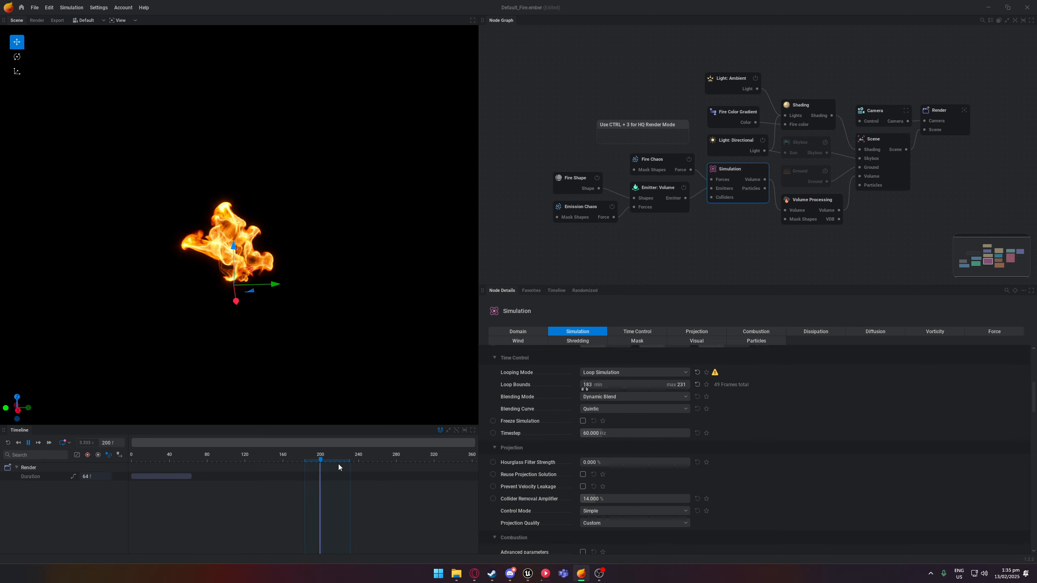
left_click(285, 460)
left_click_drag(325, 461, 292, 462)
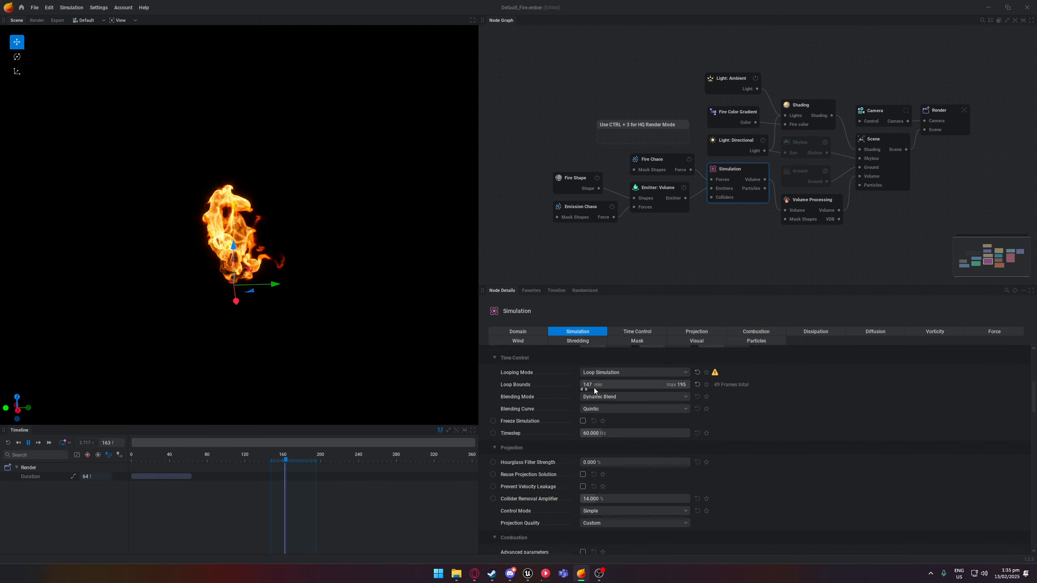
Review the Fire Chaos node's general settings and the Simulation node's time control, projection and combustion settings
scroll(539, 456, "down", 5)
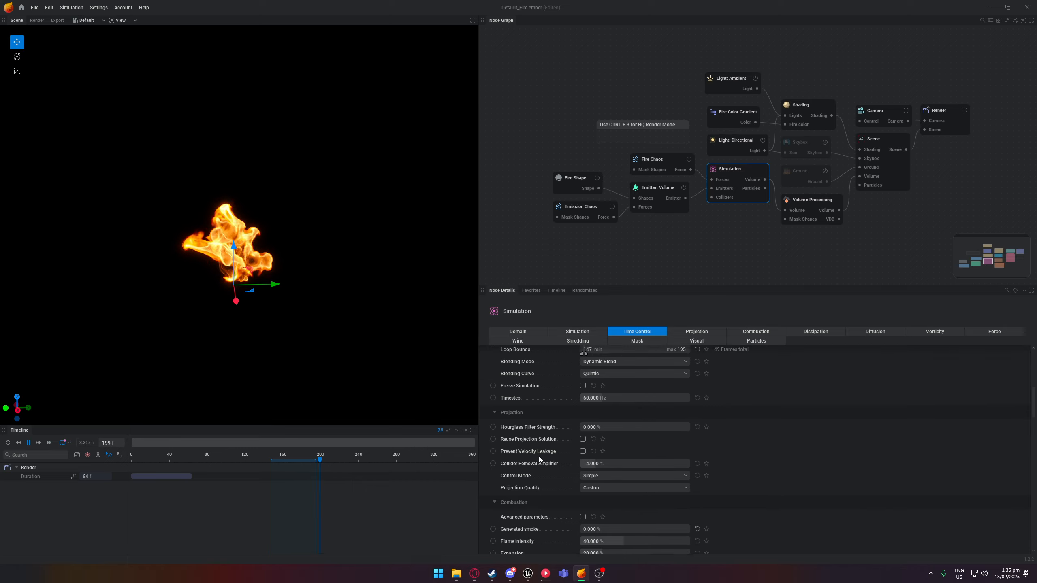
scroll(539, 456, "up", 2)
left_click(650, 169)
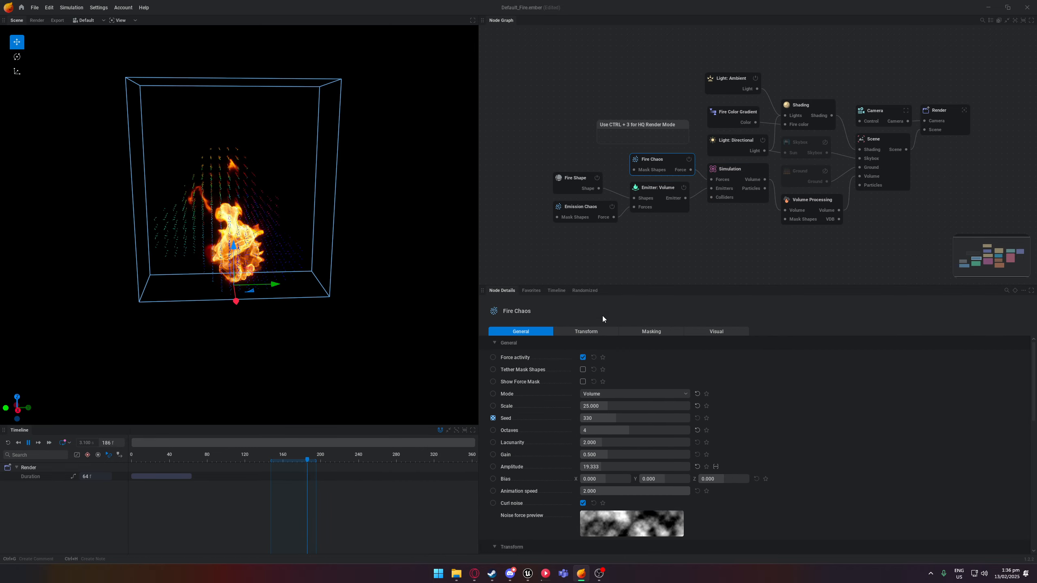
scroll(607, 459, "down", 1)
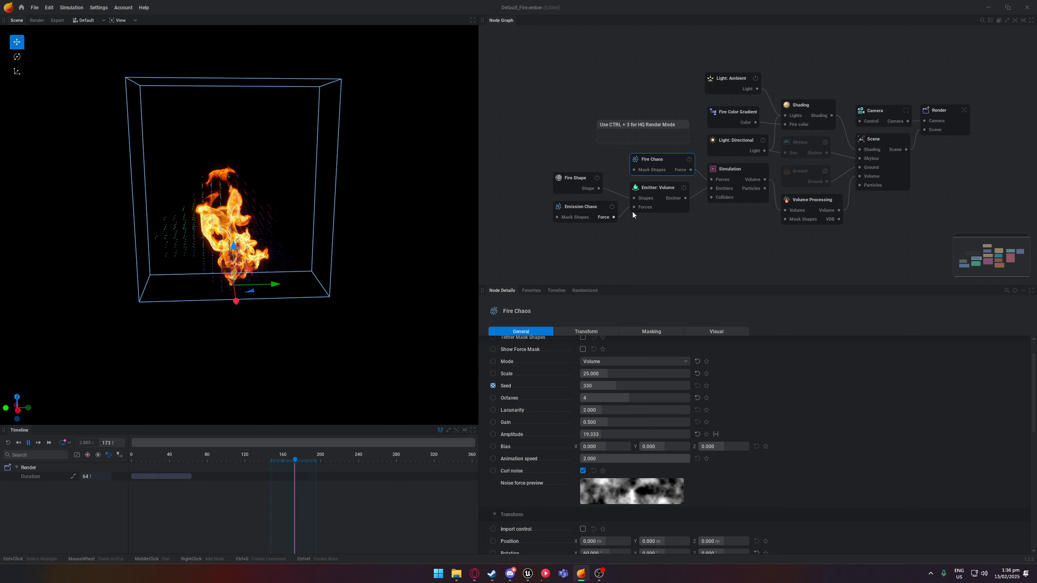
left_click(744, 175)
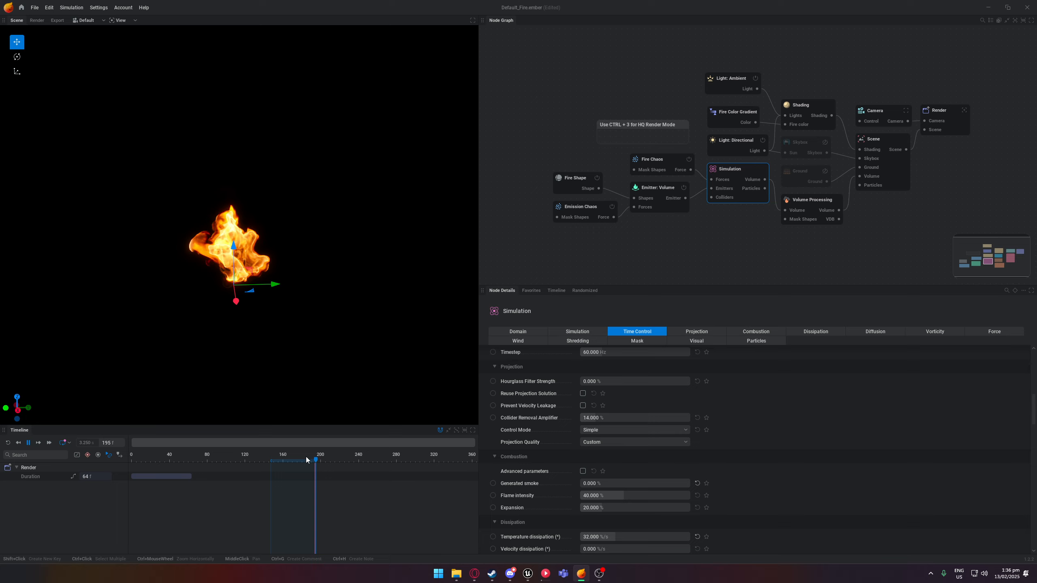
scroll(653, 421, "up", 3)
scroll(650, 416, "up", 2)
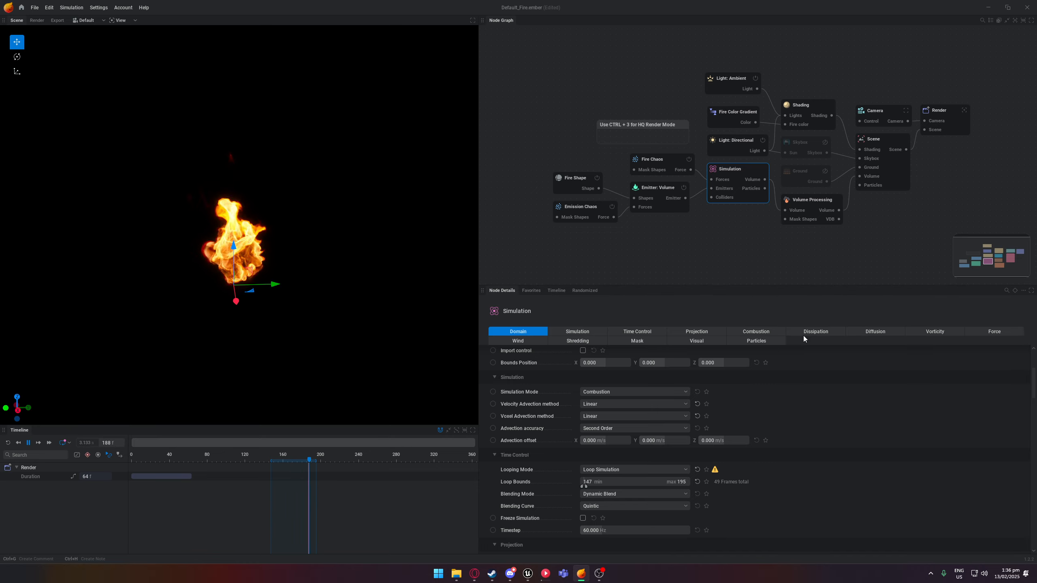
Set the Render node's flipbook export grid to 10 columns and 9 rows
middle_click_drag(818, 234, 645, 255)
left_click(769, 131)
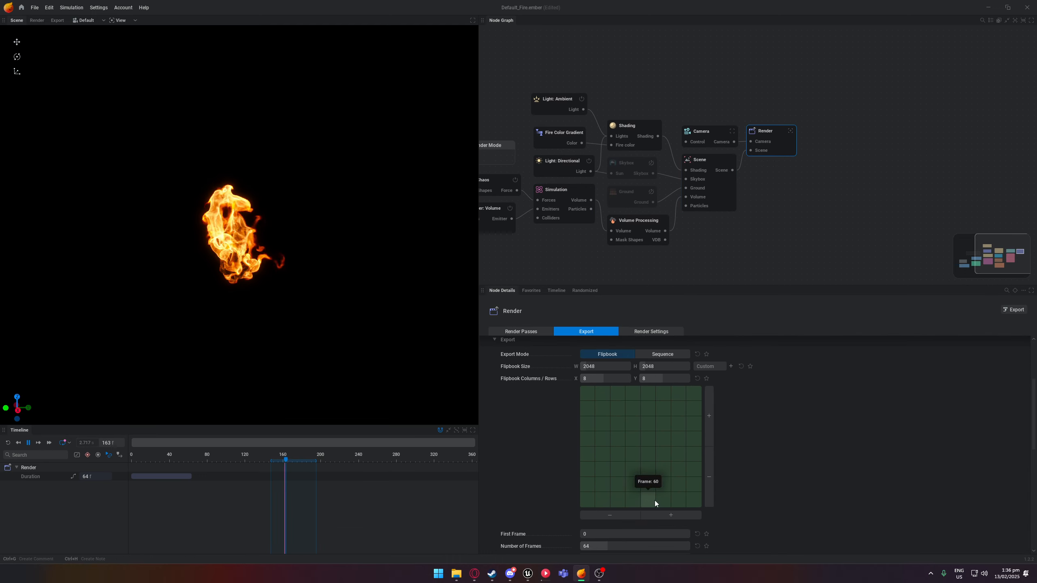
left_click(623, 516)
left_click(660, 517)
left_click(662, 517)
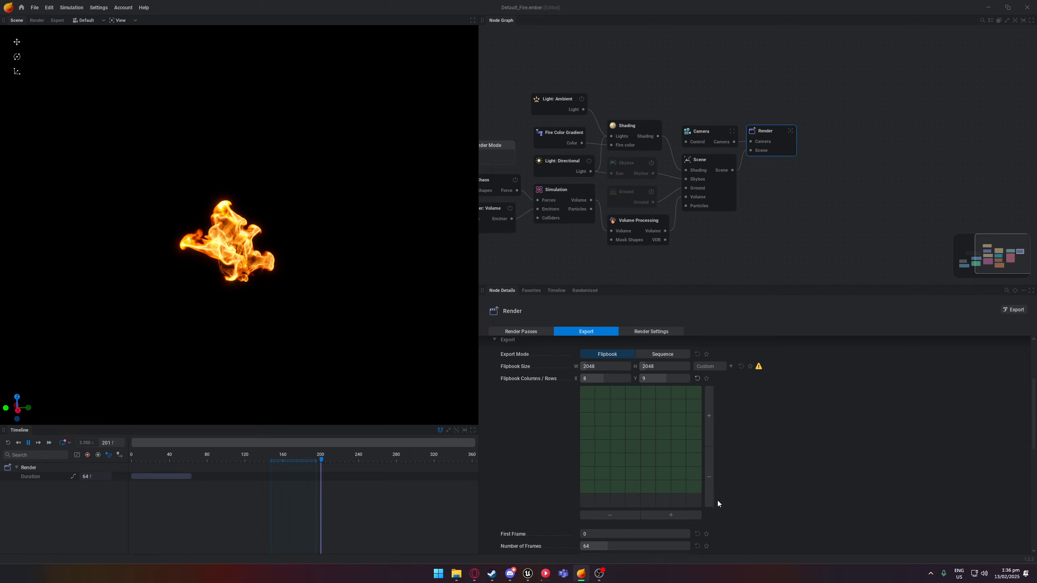
left_click(712, 436)
left_click(711, 437)
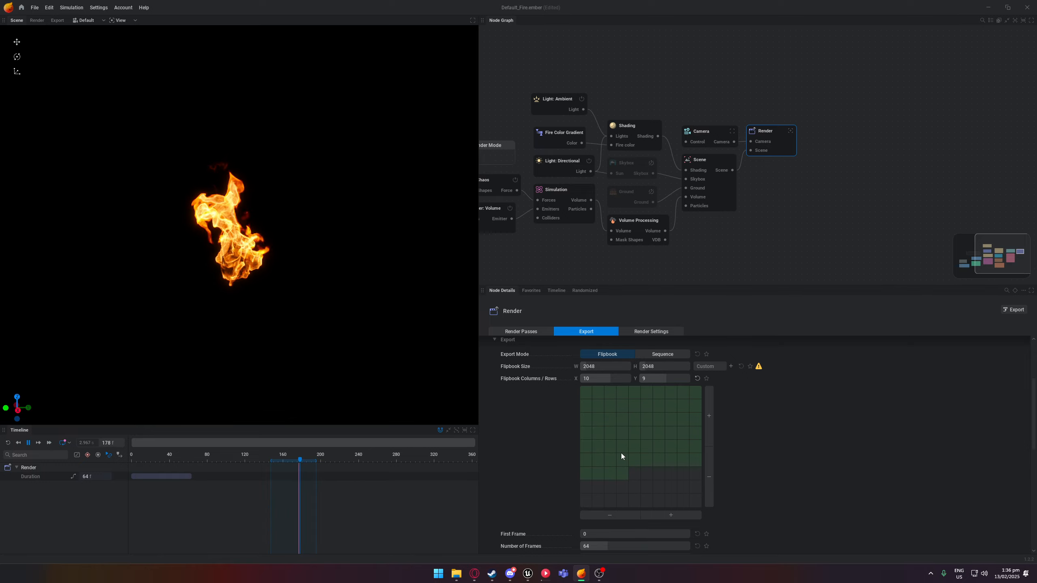
Set the Render node's flipbook export grid to 8 columns and 8 rows
left_click(709, 467)
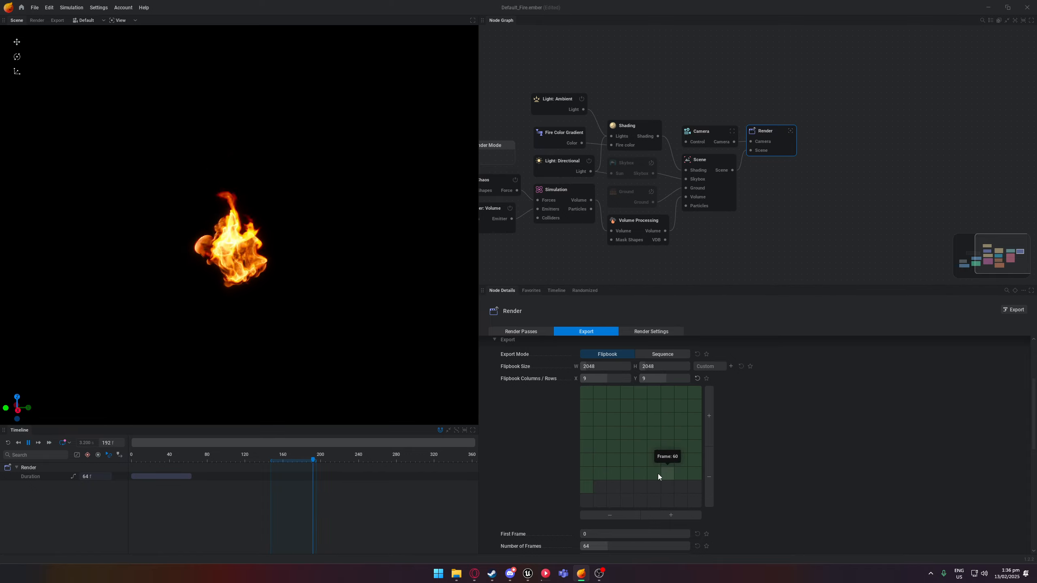
left_click(707, 436)
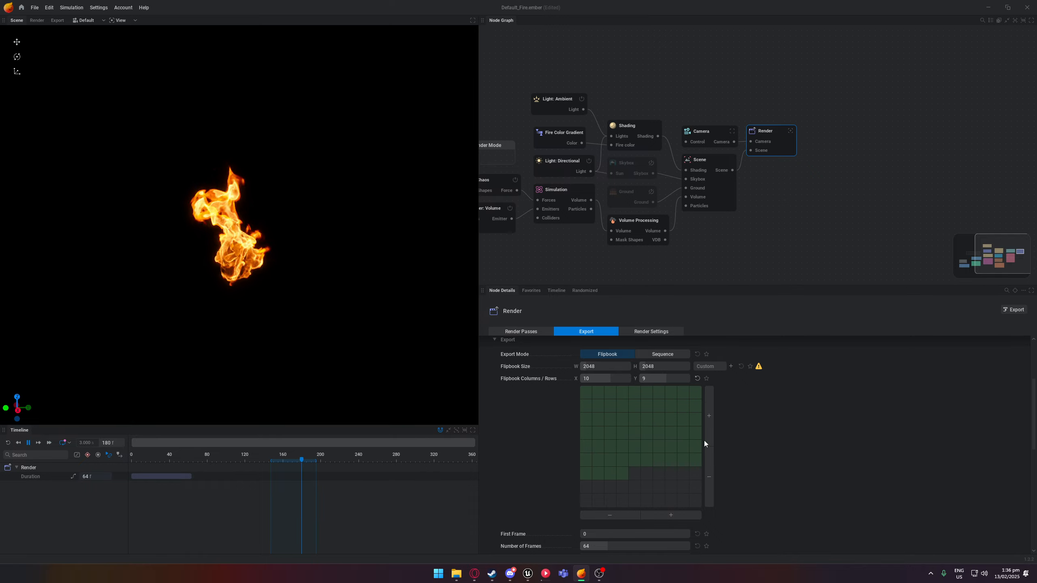
left_click(705, 476)
left_click(712, 487)
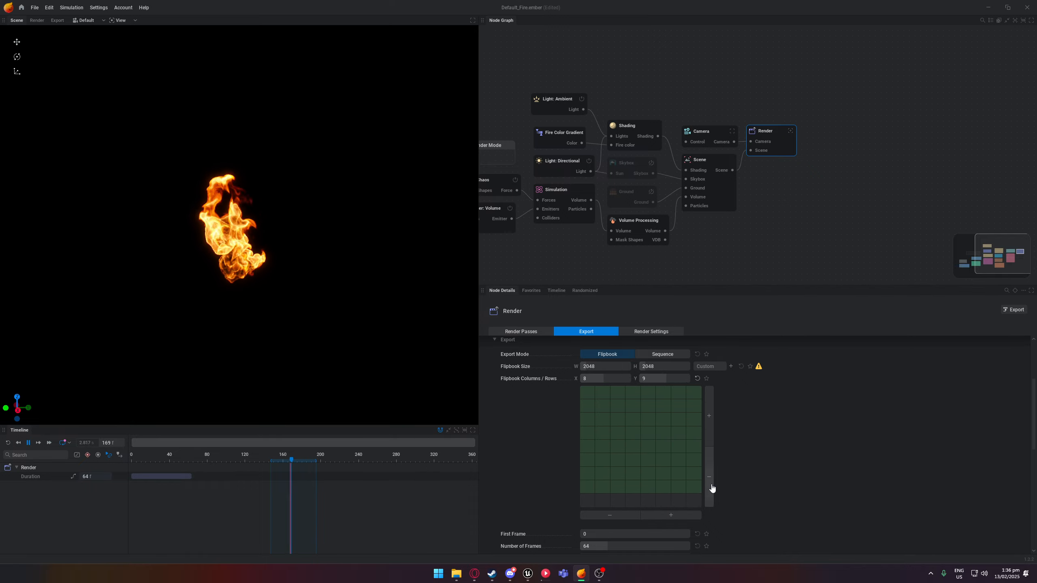
left_click(610, 516)
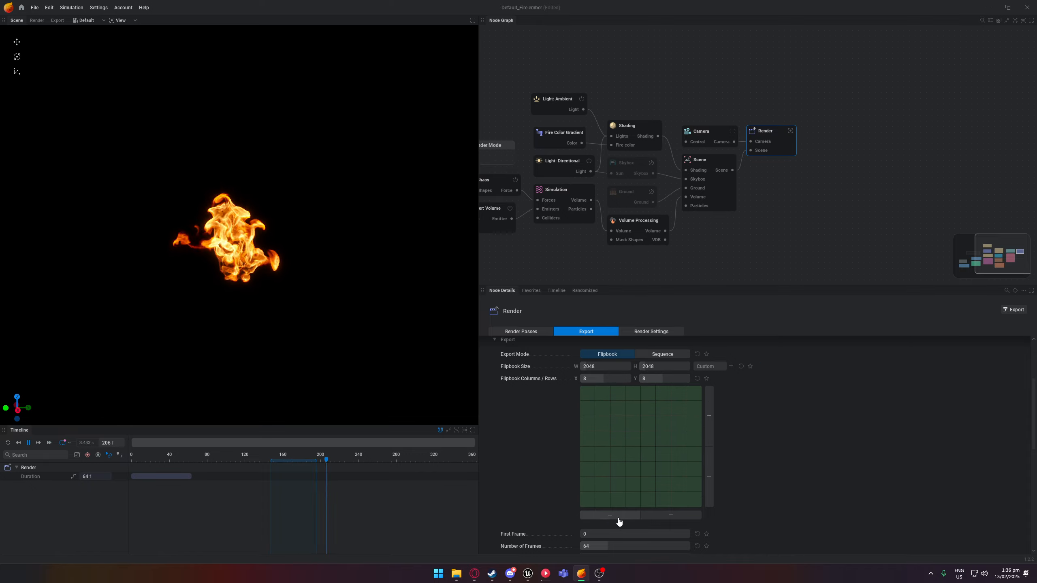
left_click(660, 517)
left_click(617, 516)
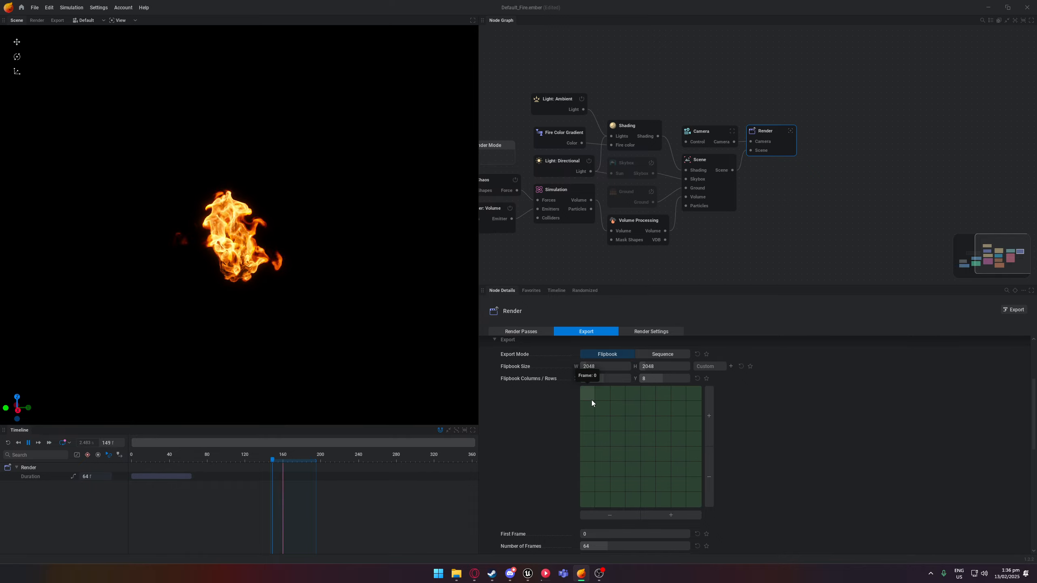
Try a flipbook grid of 7 columns and 7 rows before restoring 8 by 8 and pausing the simulation playback
left_click(710, 480)
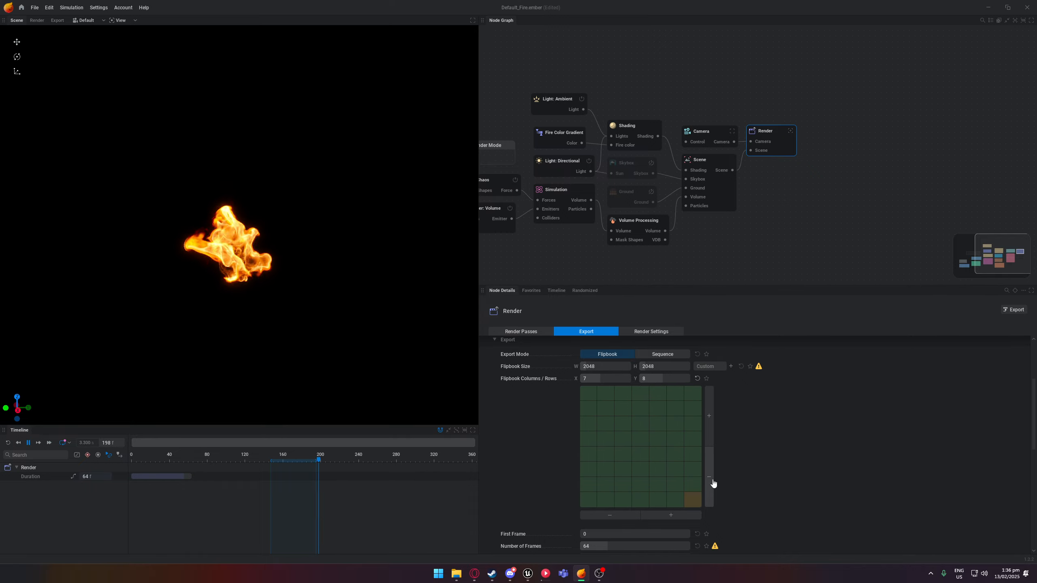
left_click(617, 518)
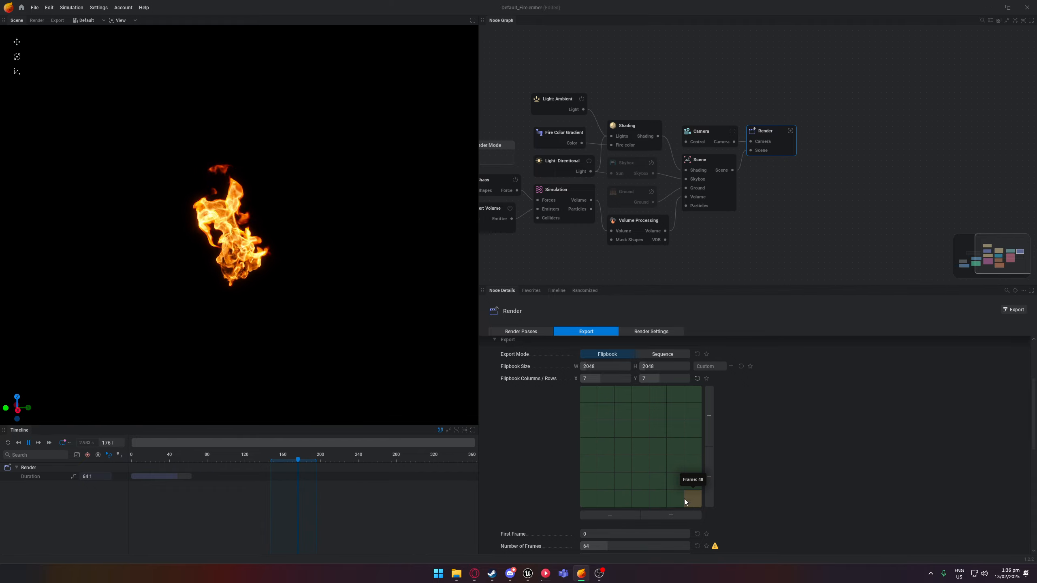
left_click(710, 427)
left_click(676, 516)
left_click(709, 413)
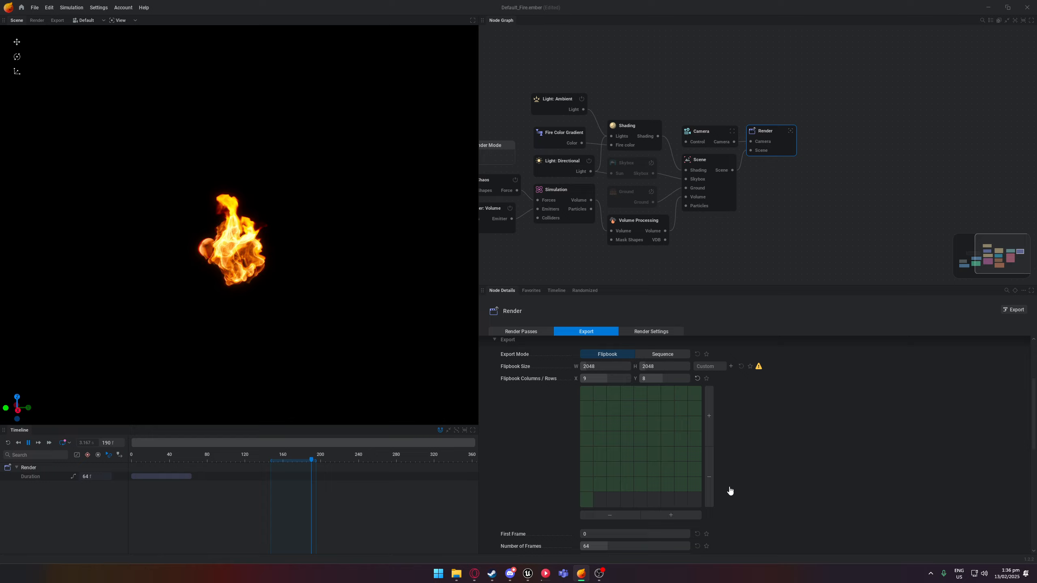
left_click(708, 489)
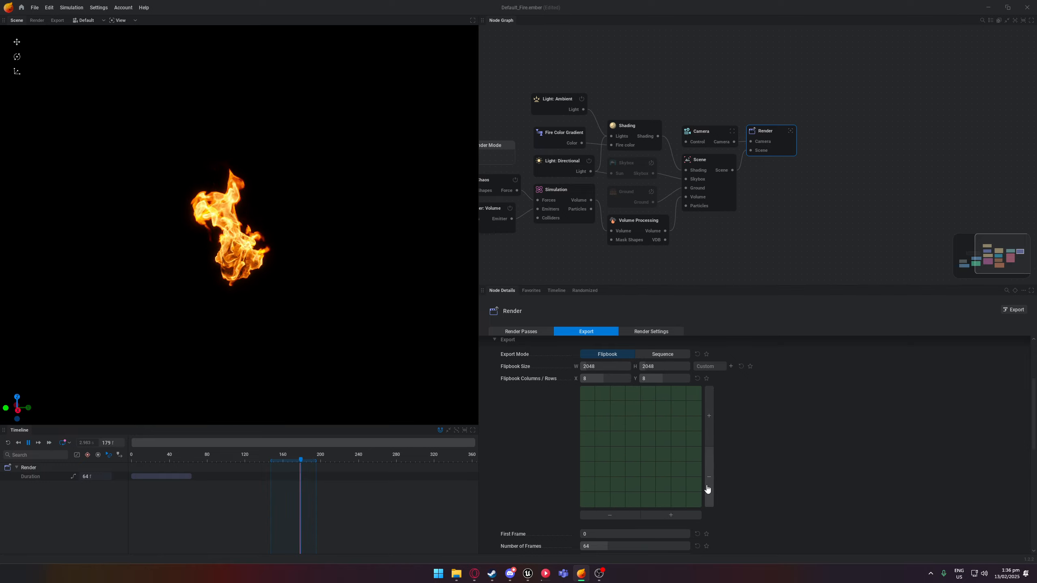
key("space")
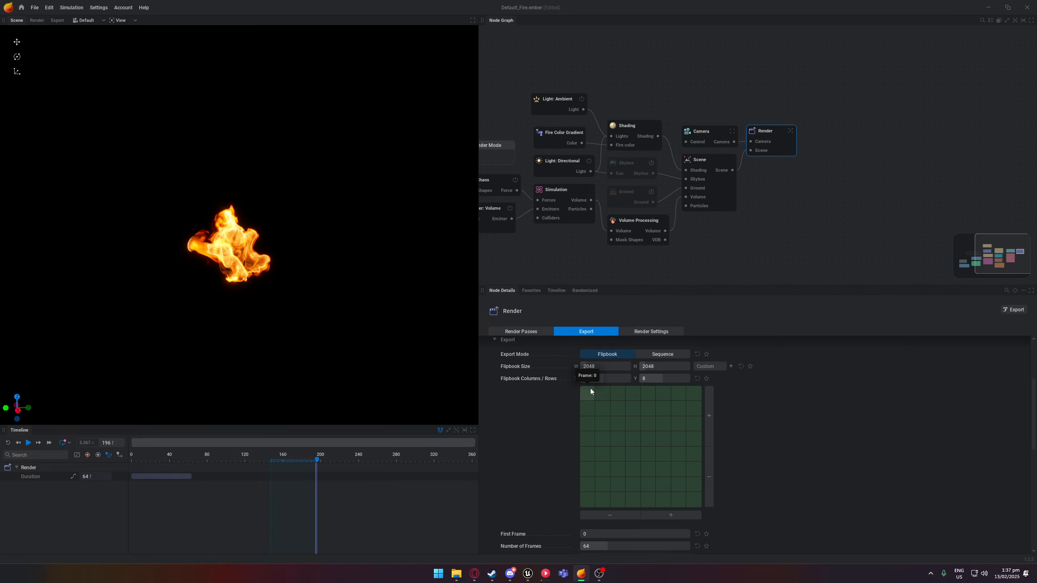
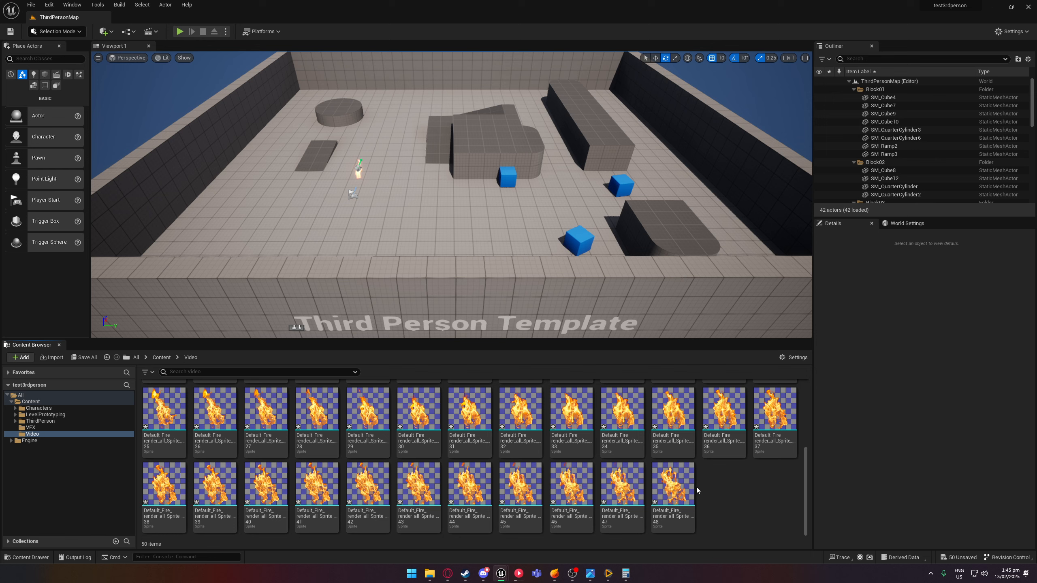
Create a flipbook from all 49 Default_Fire_render_all sprites in the Video folder, keeping the suggested name
right_click(679, 494)
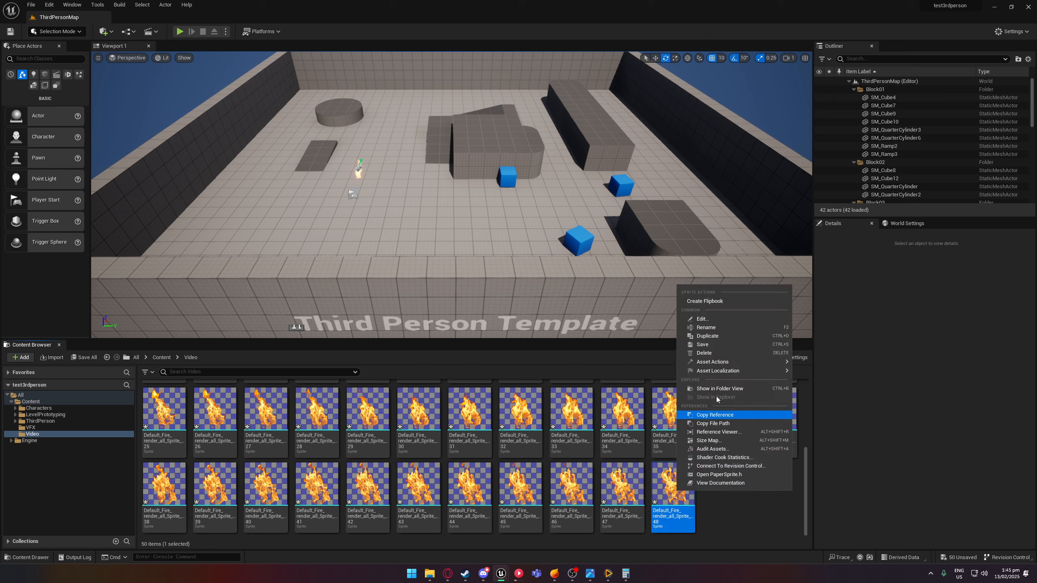
left_click(731, 515)
scroll(277, 438, "up", 3)
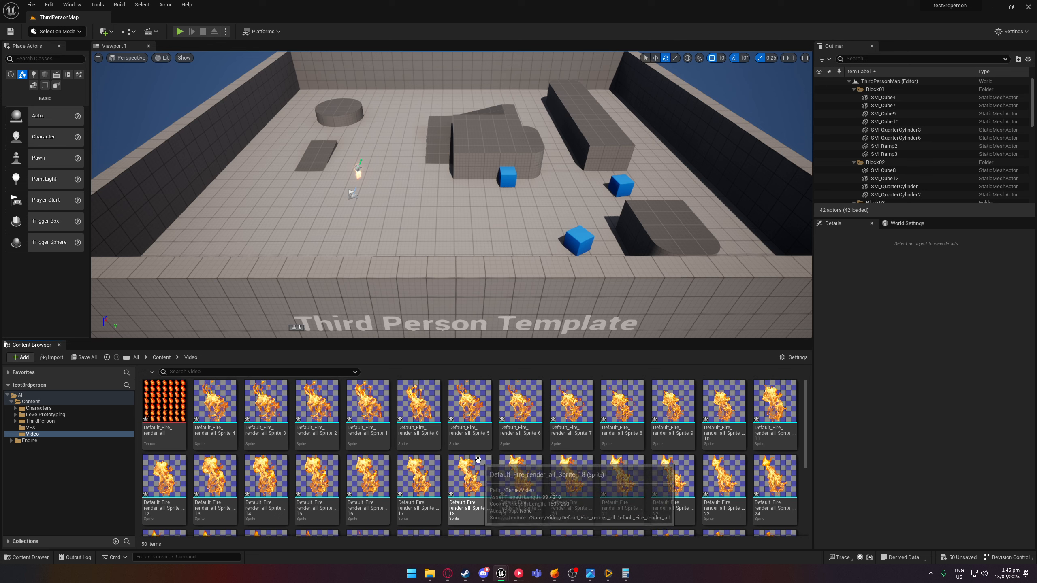
scroll(242, 429, "down", 1)
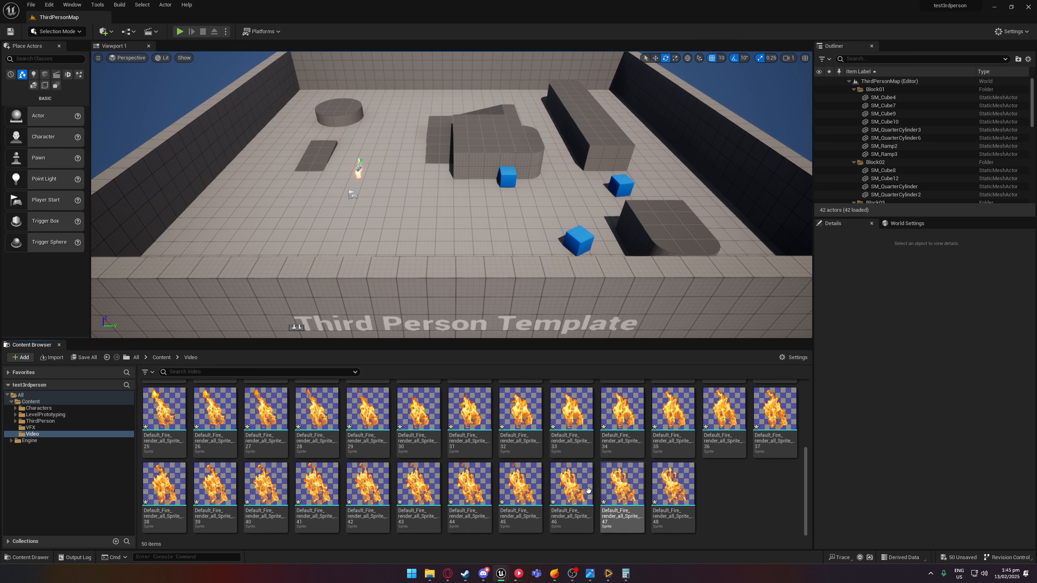
scroll(228, 425, "up", 1)
left_click(216, 409)
scroll(425, 457, "down", 3)
left_click(673, 484, "shift")
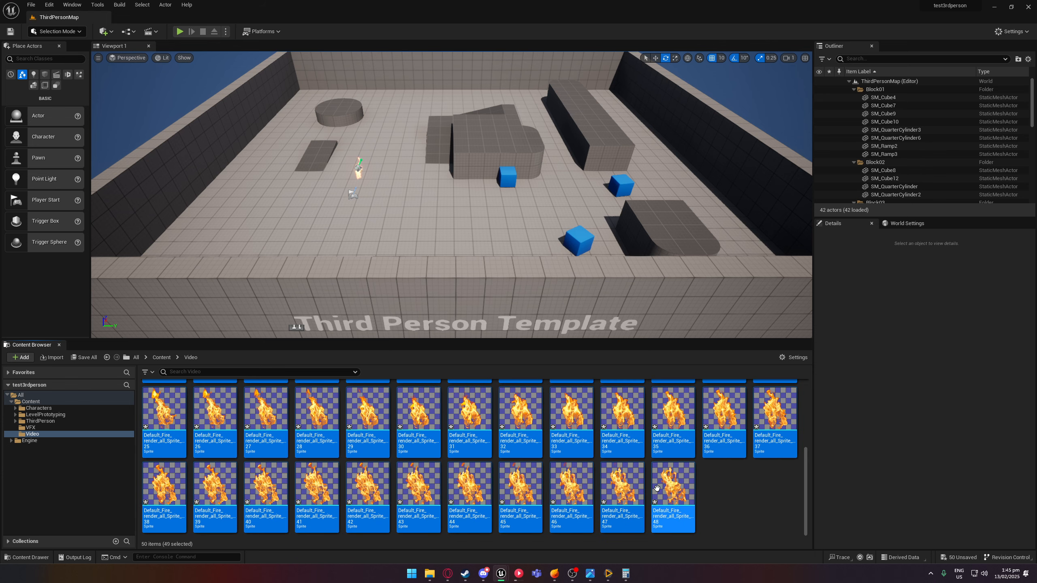
right_click(660, 488)
left_click(698, 300)
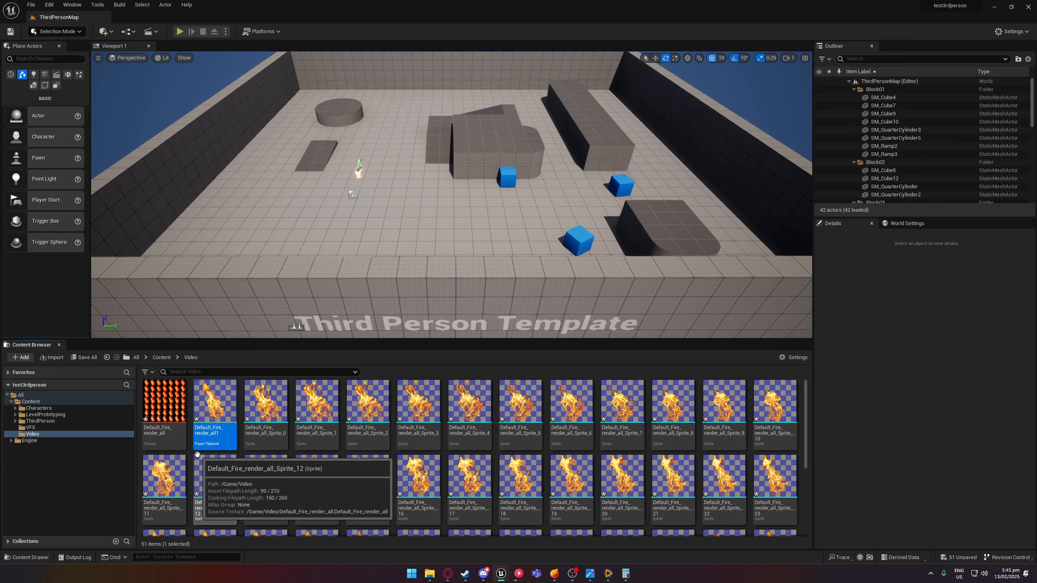
key("Return")
Open the new fire flipbook and set its default material to MaskedLitSpriteMaterial
double_click(218, 405)
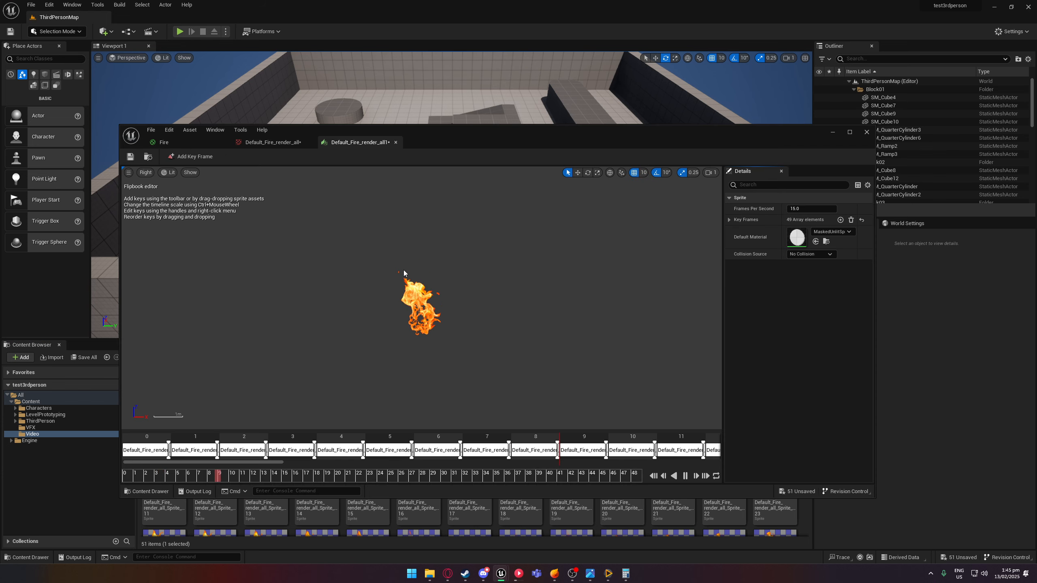
scroll(424, 322, "up", 2)
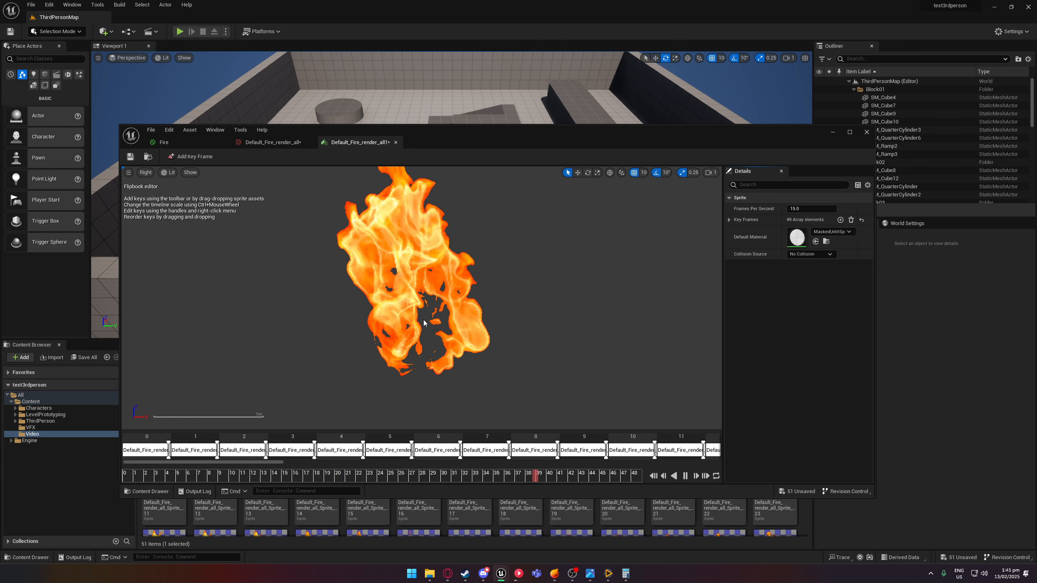
left_click(832, 232)
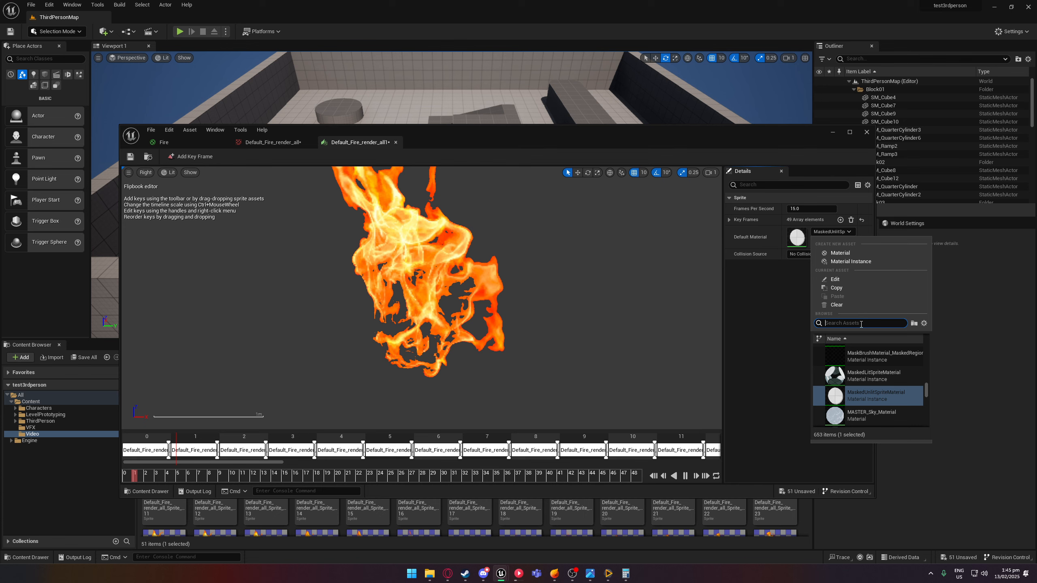
left_click(861, 379)
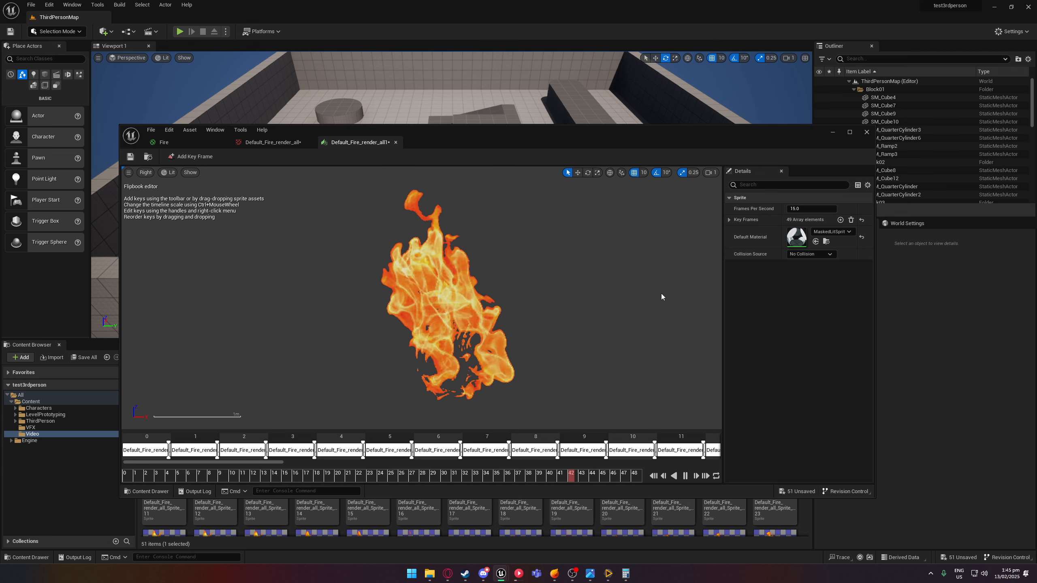
Try 60 frames per second for the flipbook, and settle on 30 frames per second
left_click(817, 207)
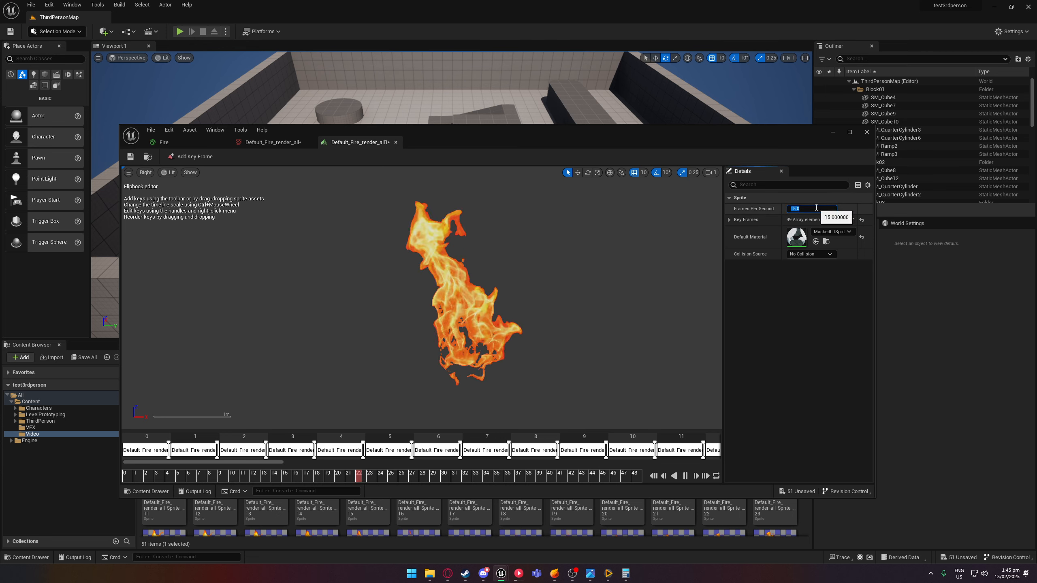
type("60")
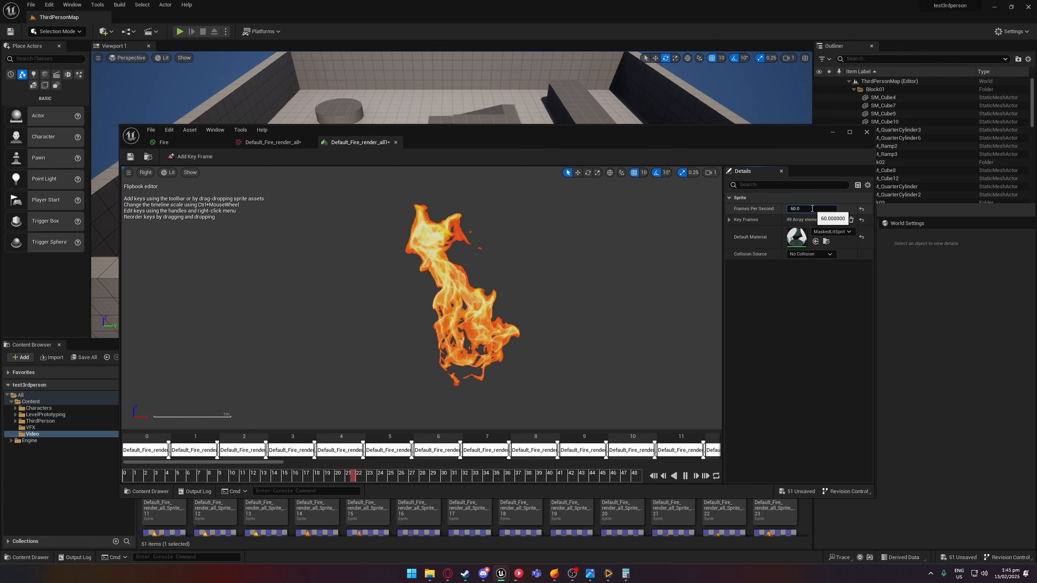
left_click(784, 208)
type("30")
key("Return")
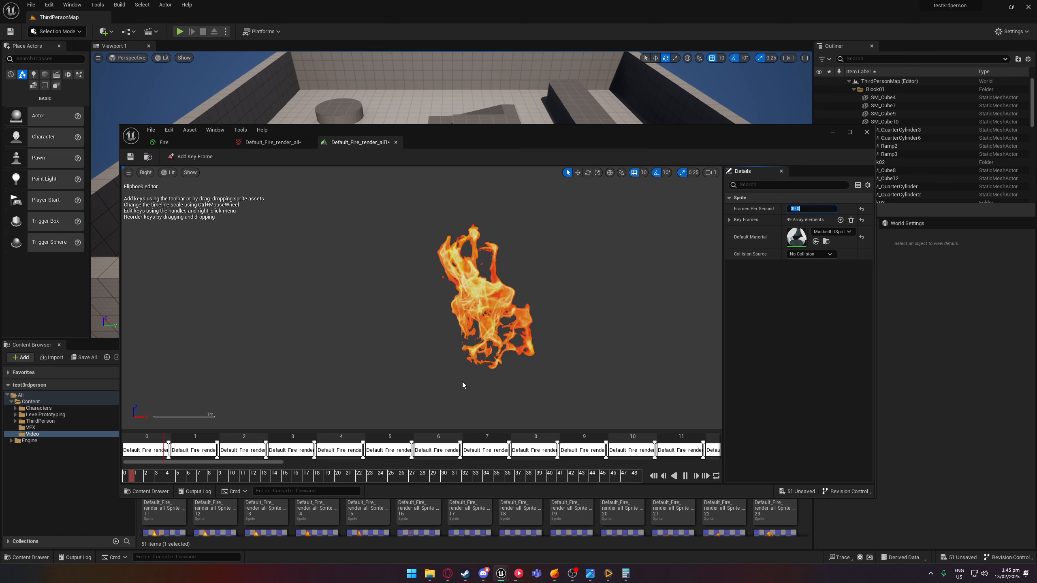
Examine the flipbook's playback, compare it with the loop in Game Texture Viewer, and return to the Unreal Editor
right_click_drag(542, 352, 457, 341)
scroll(581, 423, "down", 2)
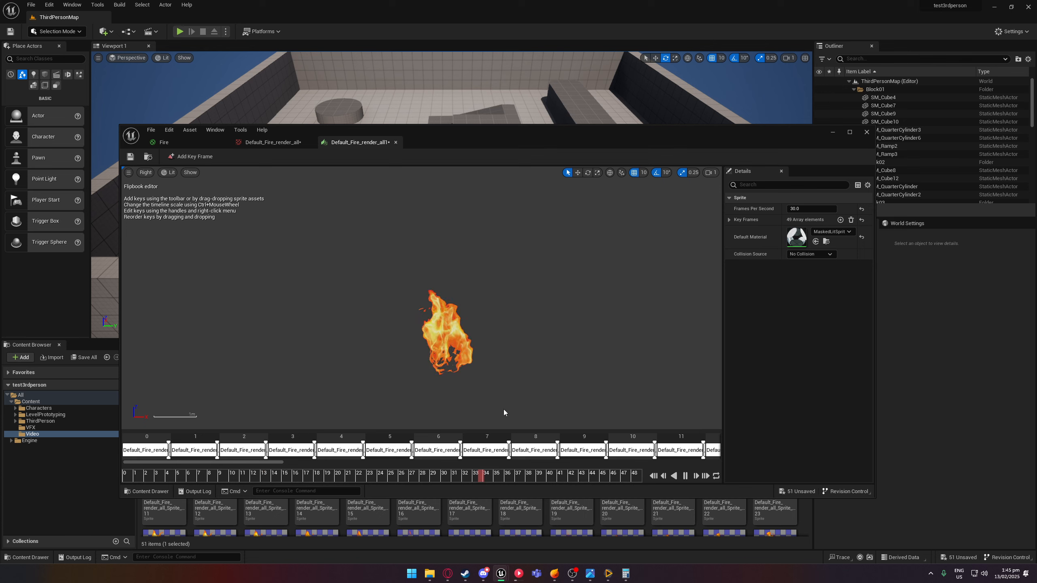
left_click(609, 575)
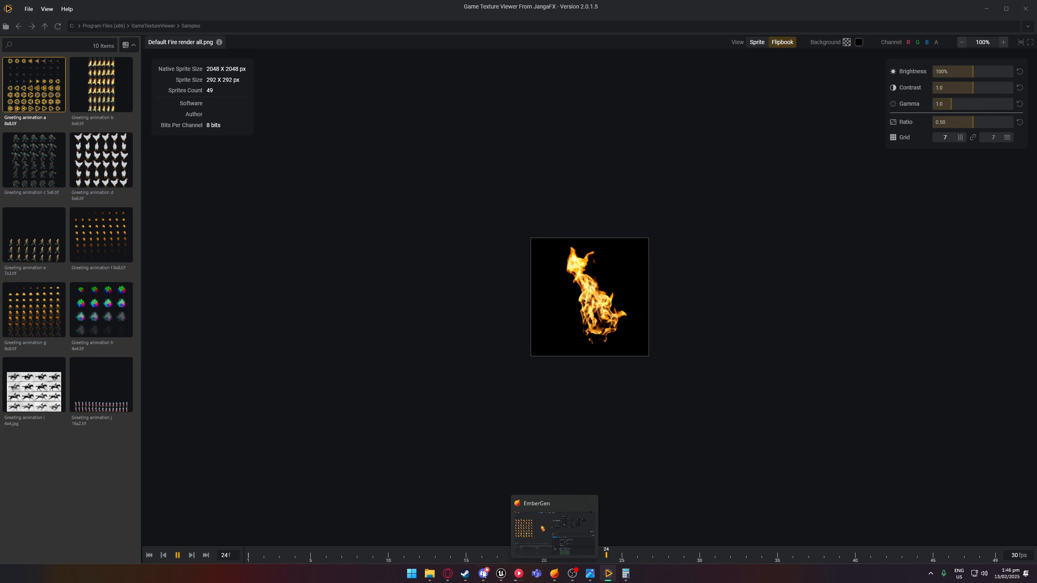
mouse_move(501, 574)
left_click(551, 528)
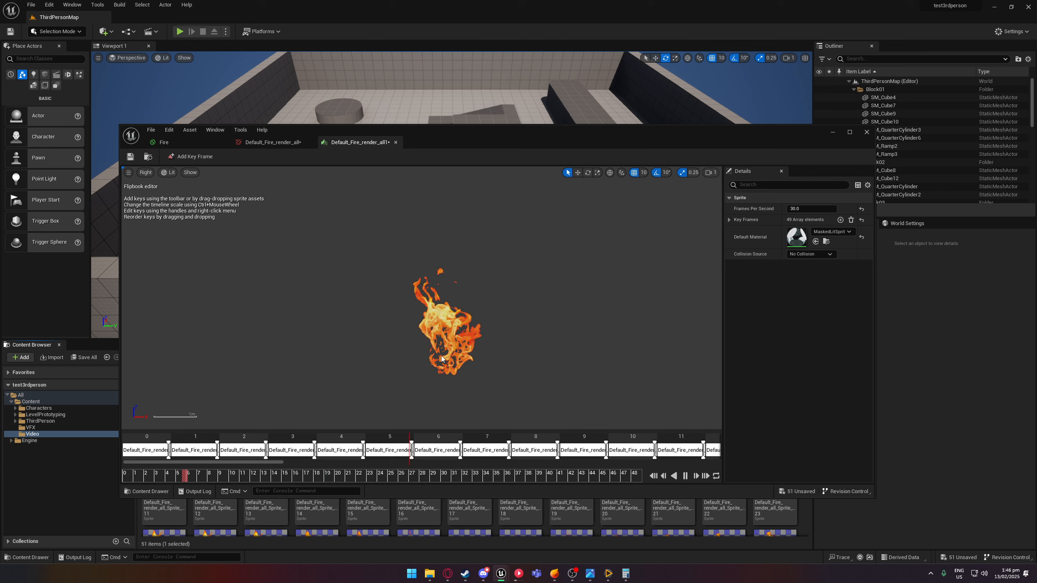
Close the flipbook editor and delete the fire flipbook and all its sprites from the Video folder, keeping the sheet texture
left_click(396, 143)
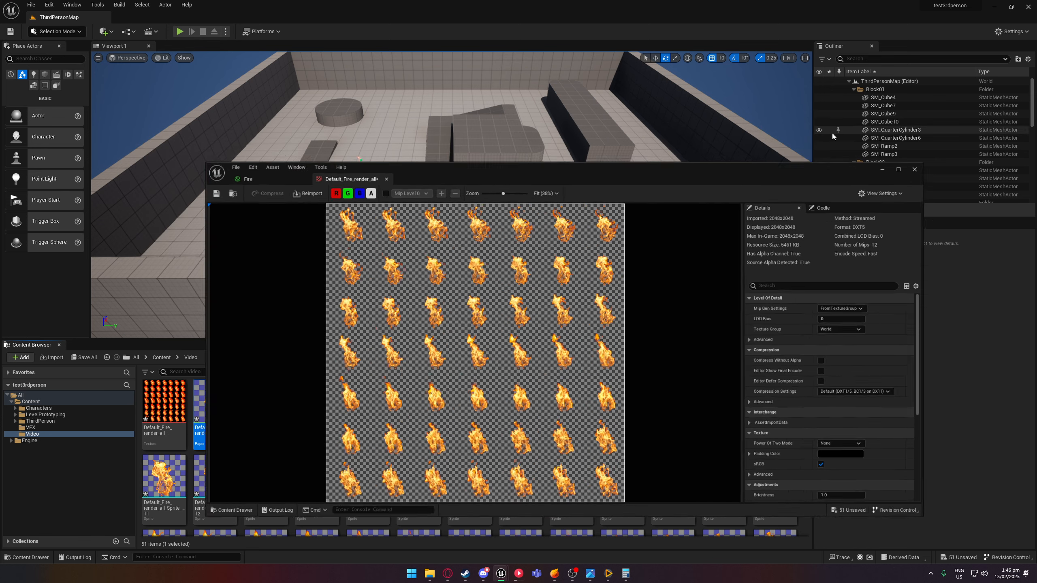
left_click(832, 133)
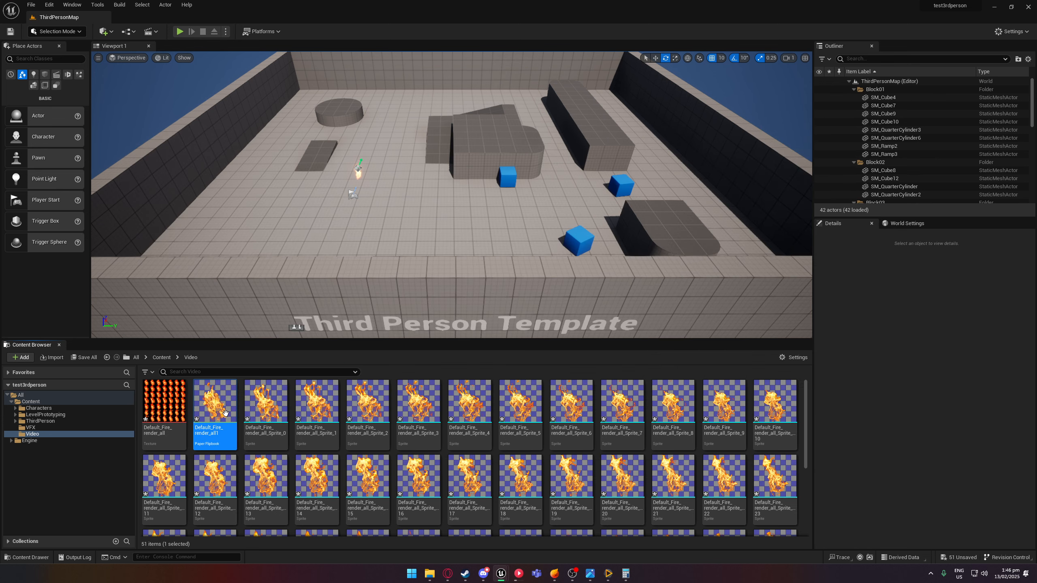
scroll(347, 433, "down", 2)
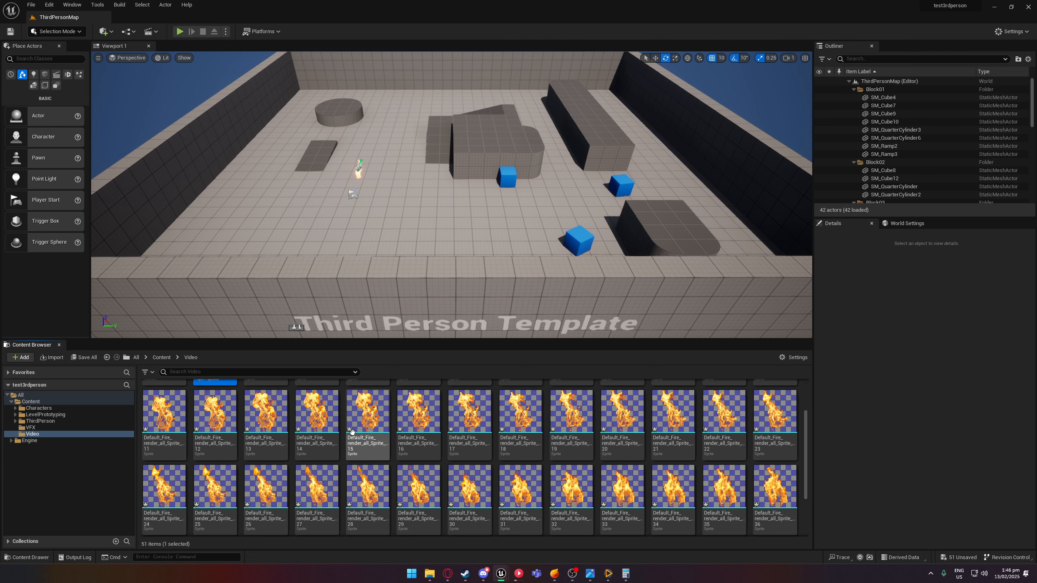
scroll(352, 432, "down", 2)
left_click(724, 486, "shift")
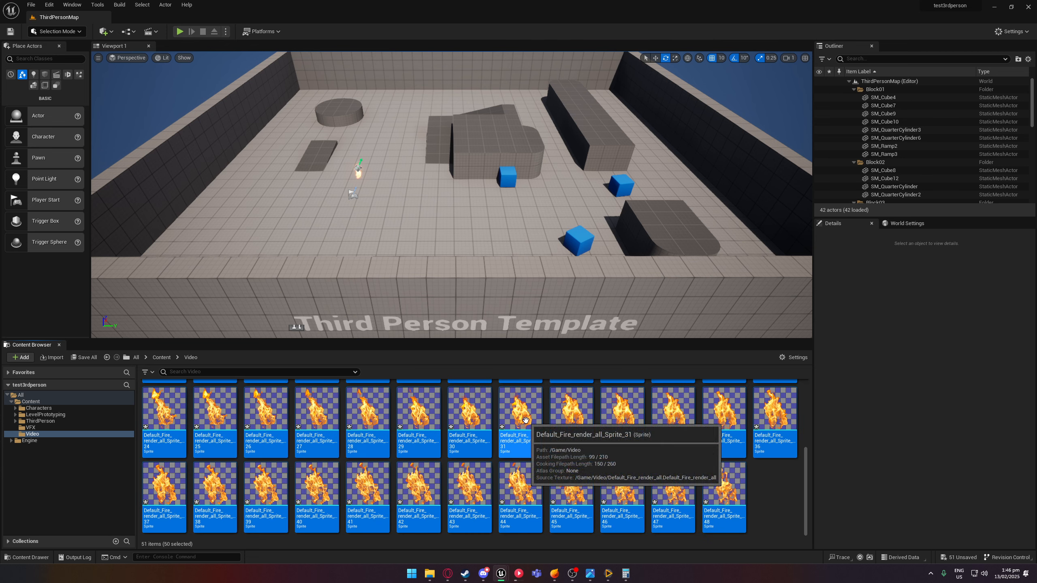
key("Delete")
left_click(475, 421)
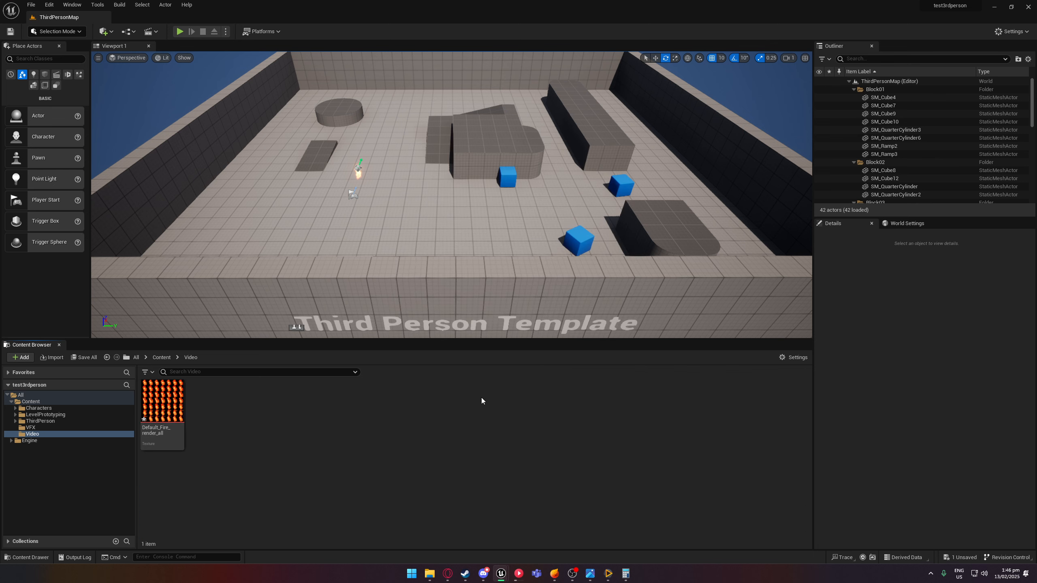
Create a material named DefaultFireMaterial in the Video folder
right_click(330, 413)
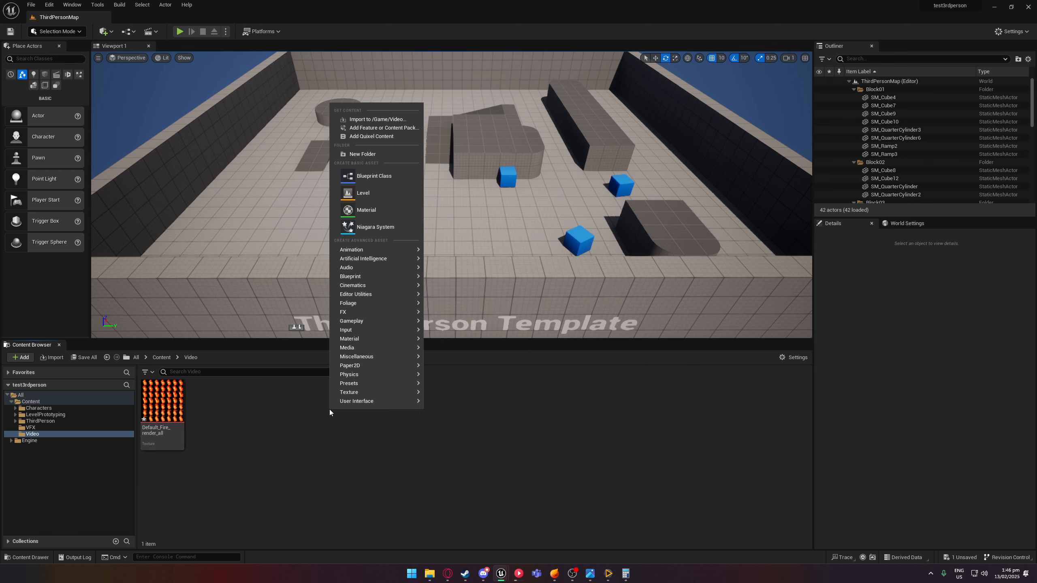
left_click(379, 210)
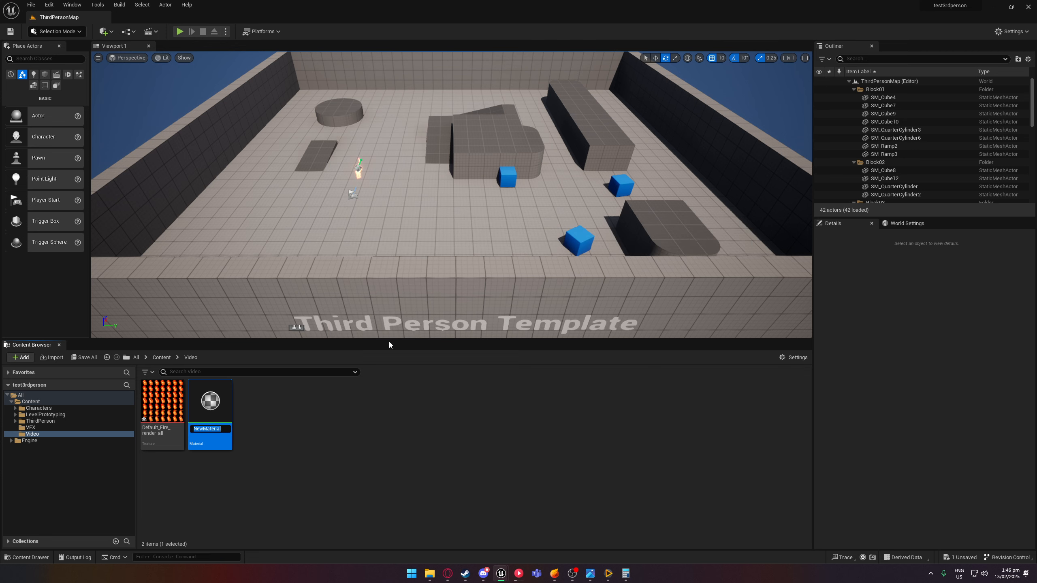
type("De")
type("faultFireMaterial")
key("Return")
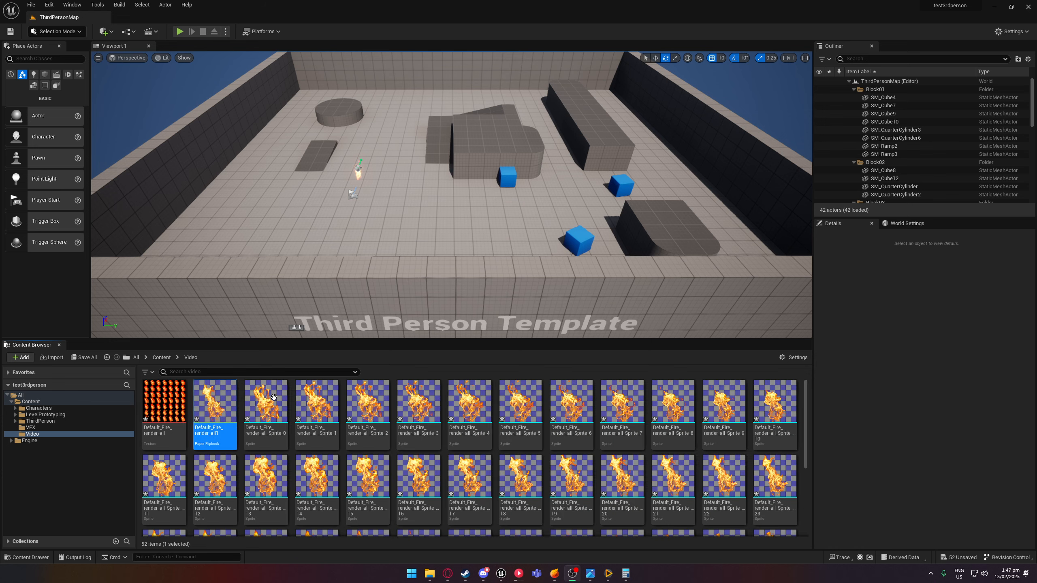
Place the fire flipbook in the level near the player start and raise it above the floor, to a Z location of about 120
left_click_drag(331, 317, 408, 232)
key("f")
right_click_drag(452, 195, 418, 197)
key("w")
left_click_drag(403, 204, 393, 168)
scroll(592, 259, "down", 5)
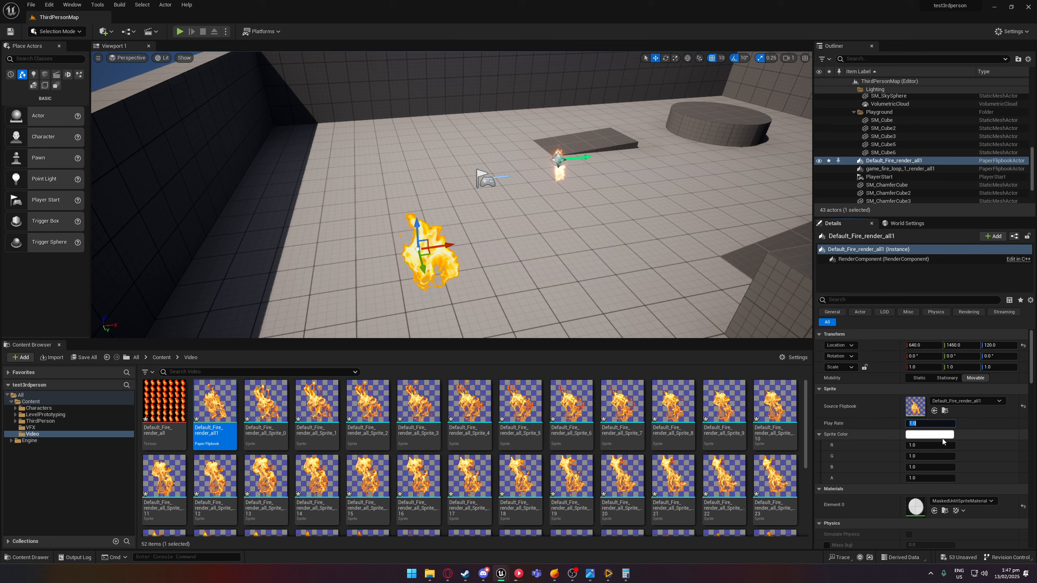
Change the placed fire flipbook's sprite colour to cyan, with R 0.0, G about 0.80 and B about 0.98
left_click(930, 434)
left_click_drag(880, 426, 888, 380)
left_click_drag(827, 423, 764, 409)
left_click(601, 283)
right_click_drag(600, 282, 637, 298)
left_click(570, 266)
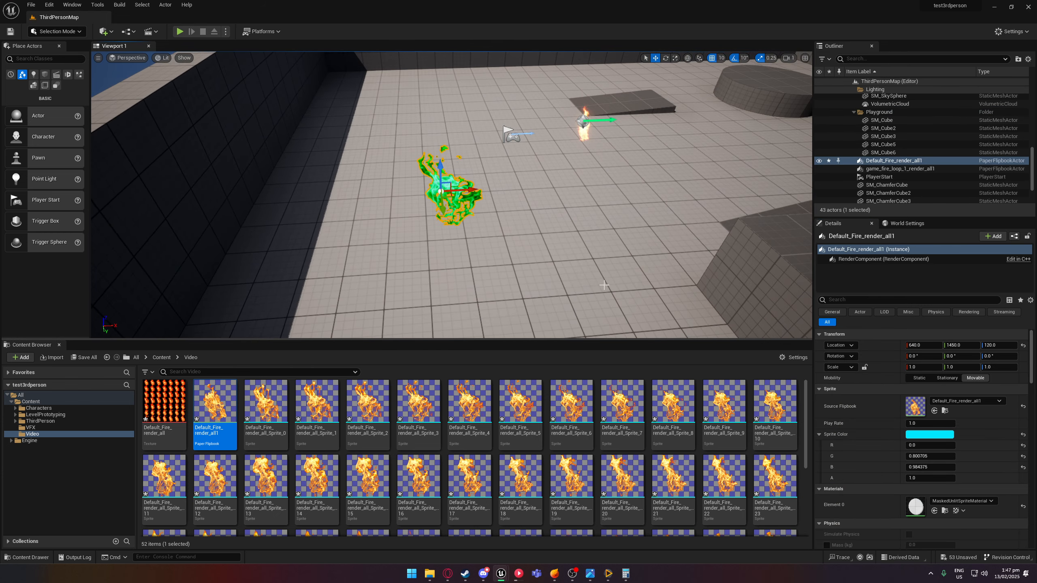
Review the fire flipbook actor's remaining properties and examine the tinted sprite in the level from different angles
scroll(943, 526, "down", 10)
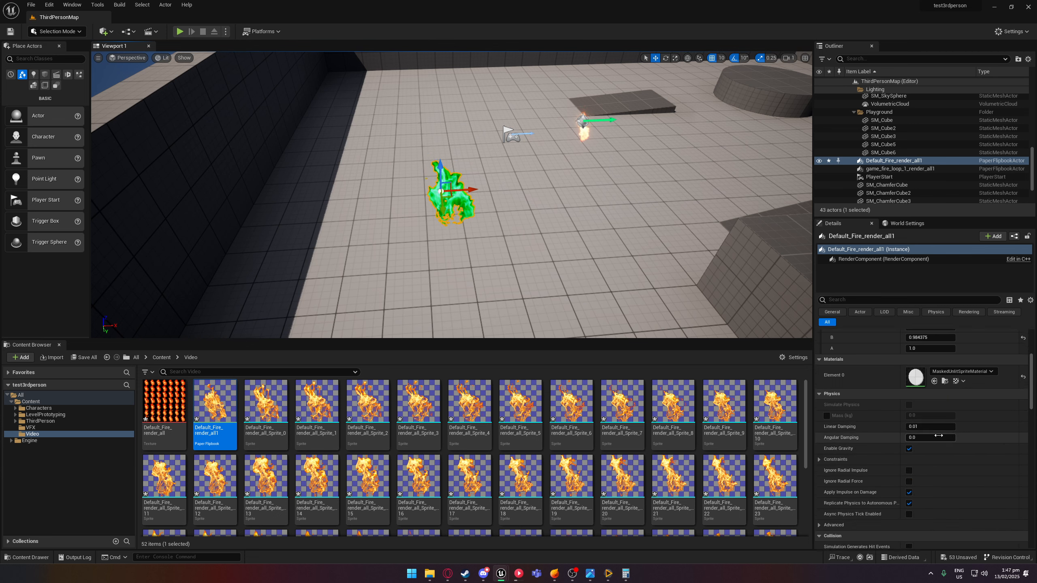
scroll(919, 414, "down", 7)
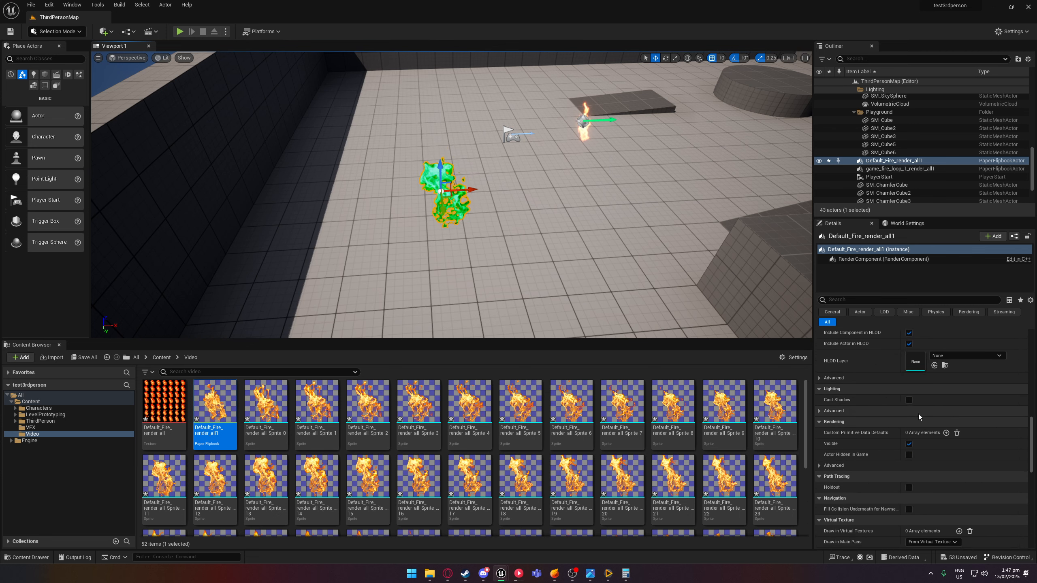
scroll(891, 410, "up", 15)
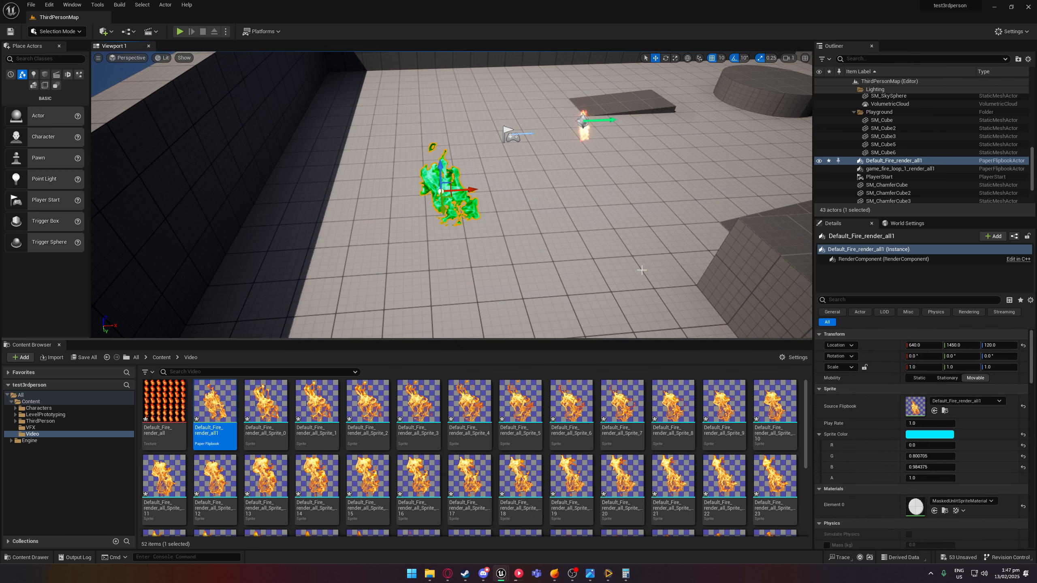
key("w")
key("a")
right_click_drag(641, 266, 801, 243)
key("a")
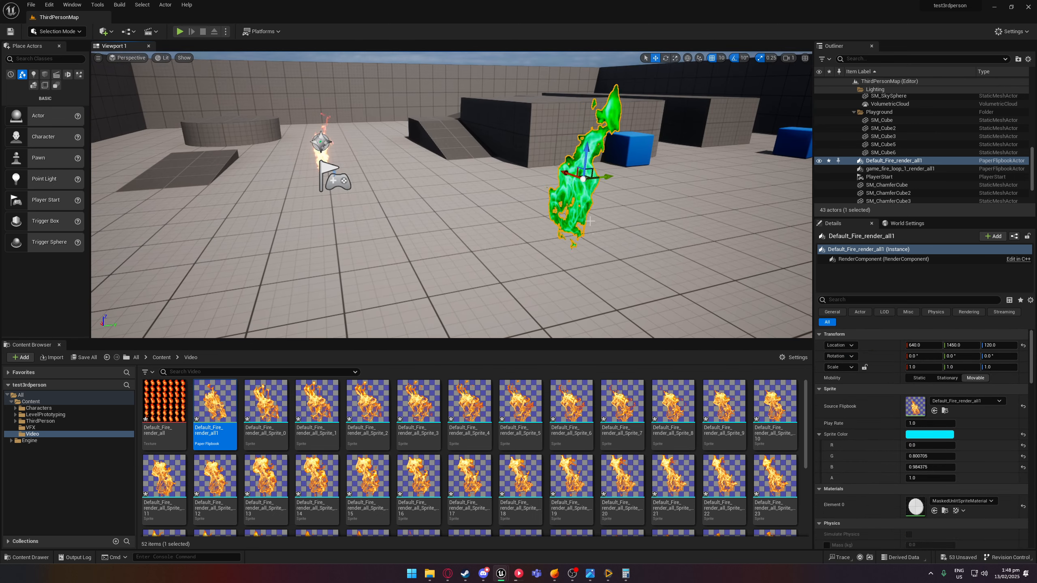
key("d")
right_click_drag(583, 211, 462, 213)
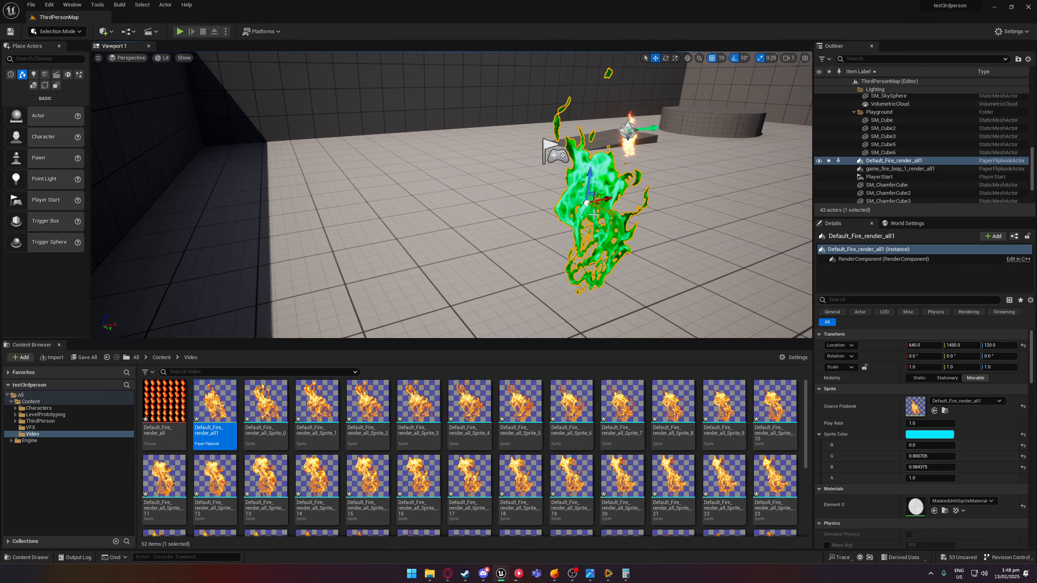
Delete the tinted fire flipbook from the level, along with its flipbook asset and all sprites in the Video folder, keeping the sheet texture and material
key("Delete")
scroll(483, 441, "down", 4)
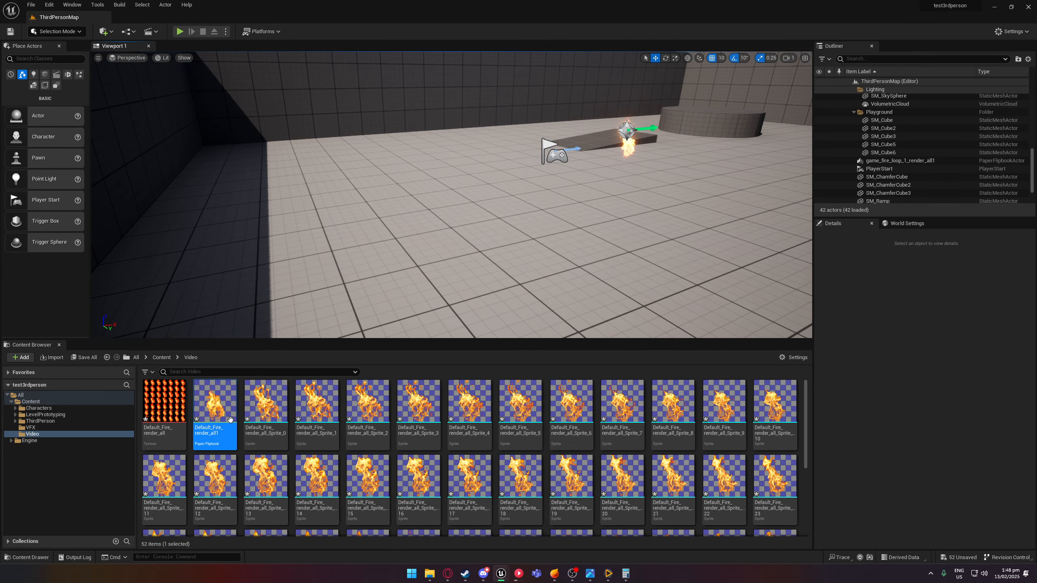
left_click(728, 484, "shift")
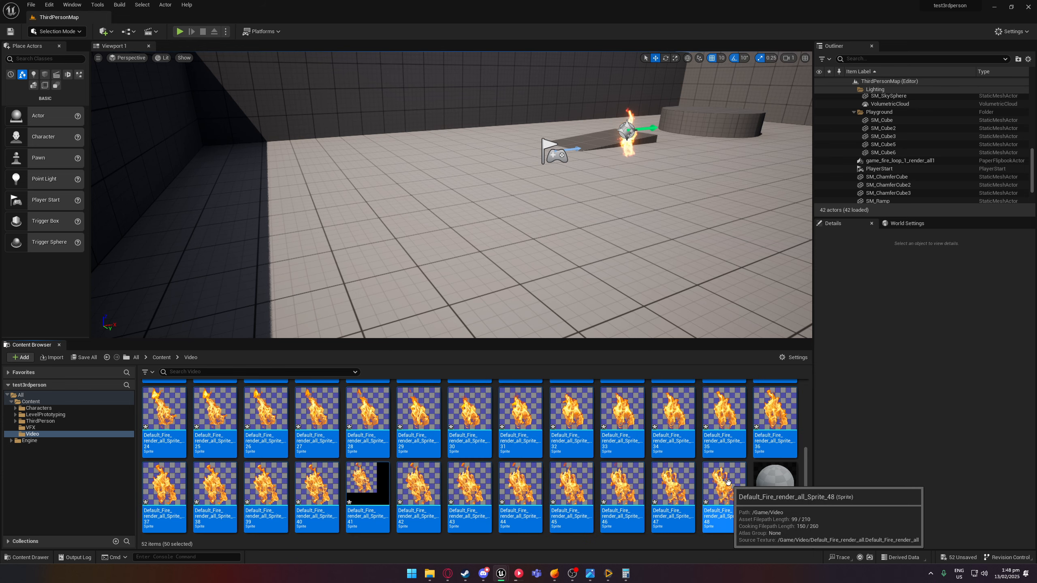
key("Delete")
left_click(498, 418)
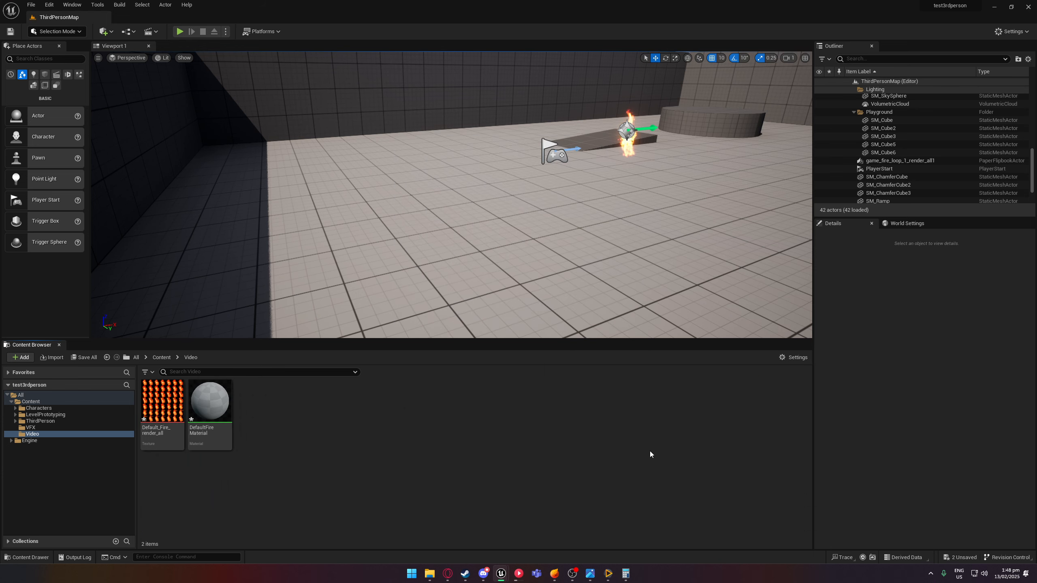
Open DefaultFireMaterial and set its blend mode to Additive
double_click(210, 405)
scroll(741, 304, "down", 4)
left_click(228, 447)
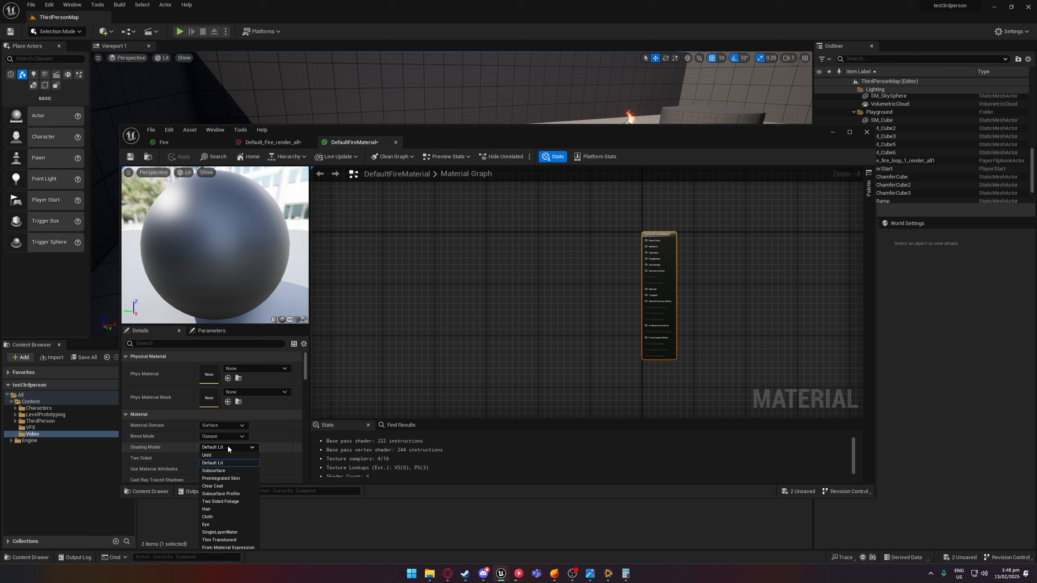
left_click(225, 439)
left_click(225, 439)
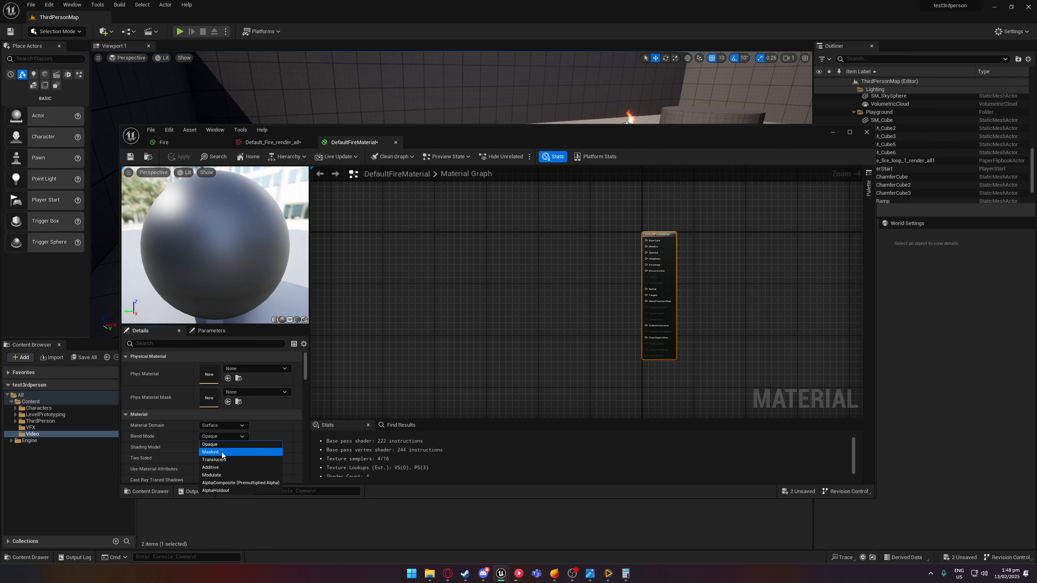
left_click(217, 467)
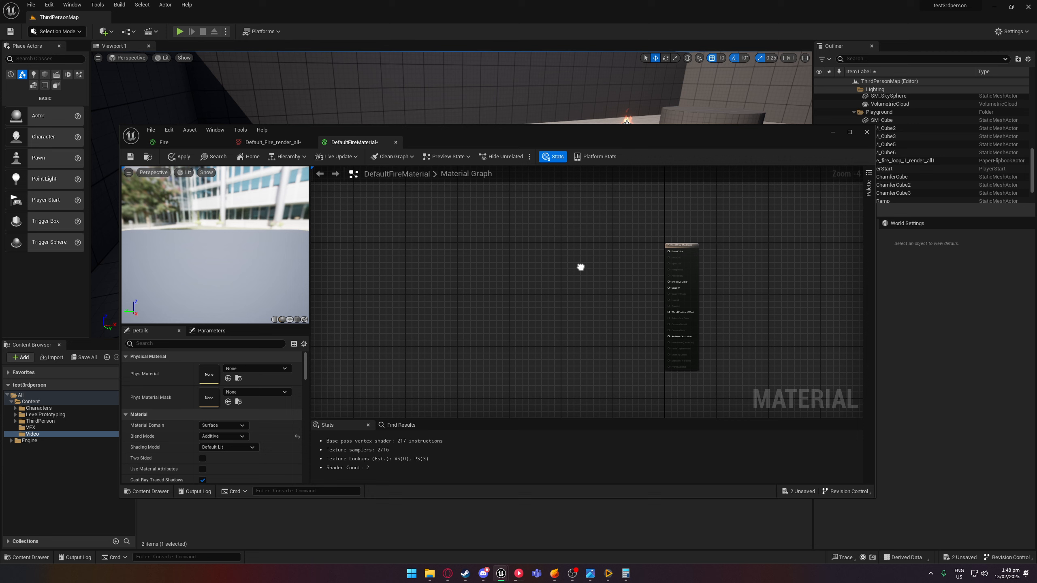
scroll(587, 282, "up", 1)
right_click_drag(593, 287, 581, 270)
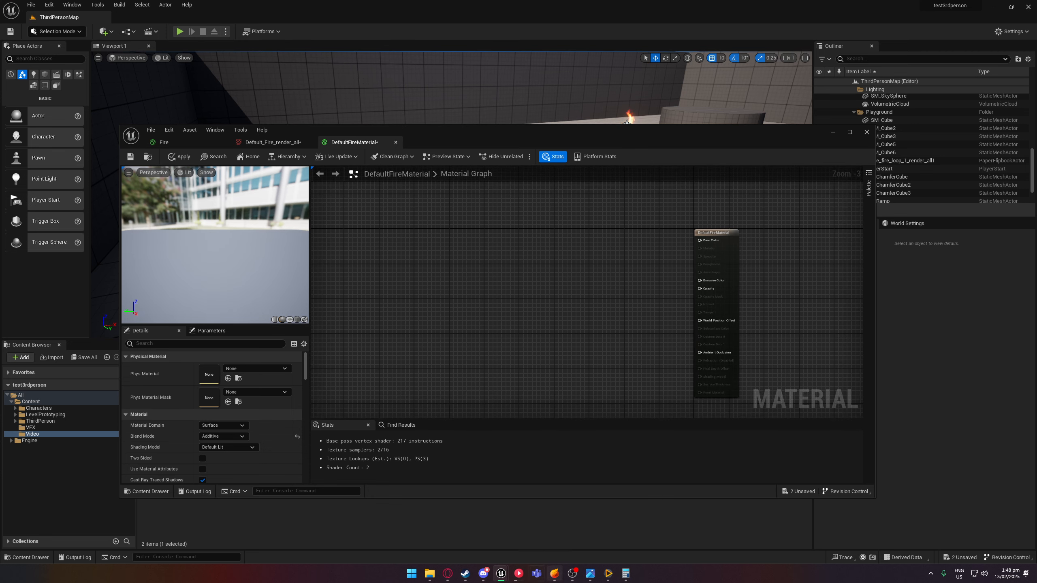
Examine the Fire material's node graph, moving the Colour parameter node clear of the connection wires
mouse_move(499, 573)
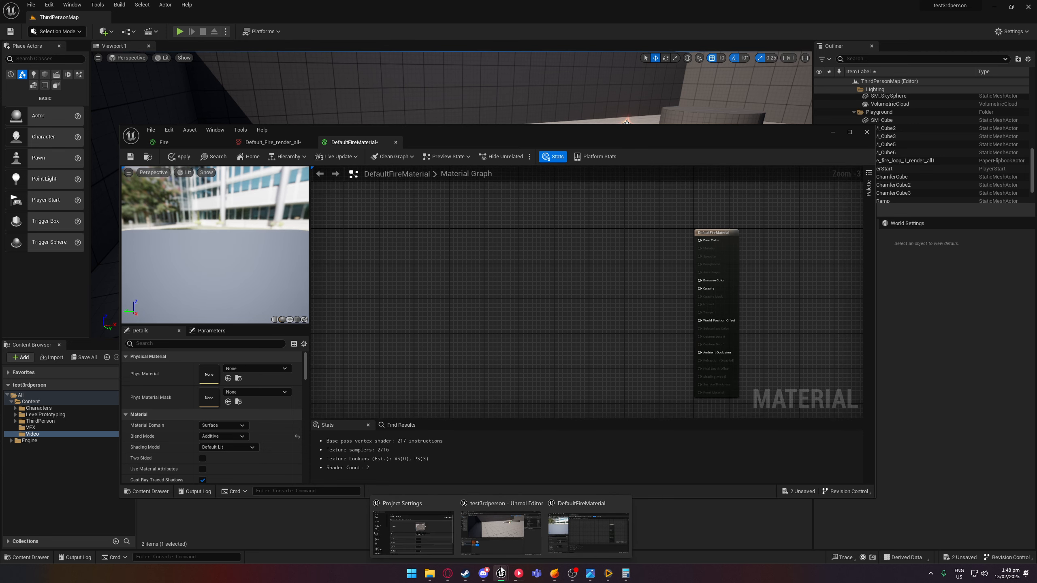
left_click(180, 142)
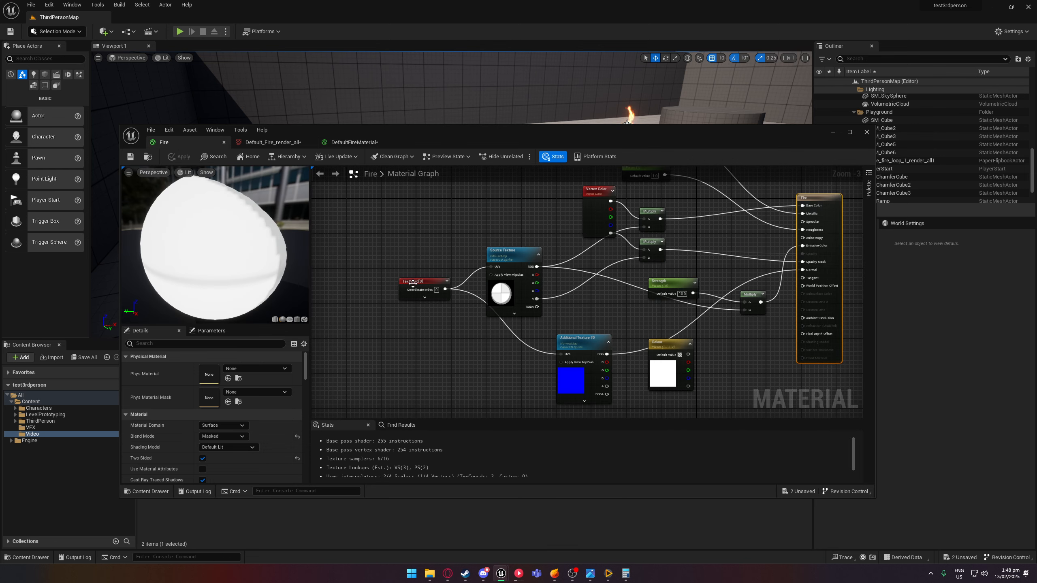
scroll(346, 344, "down", 1)
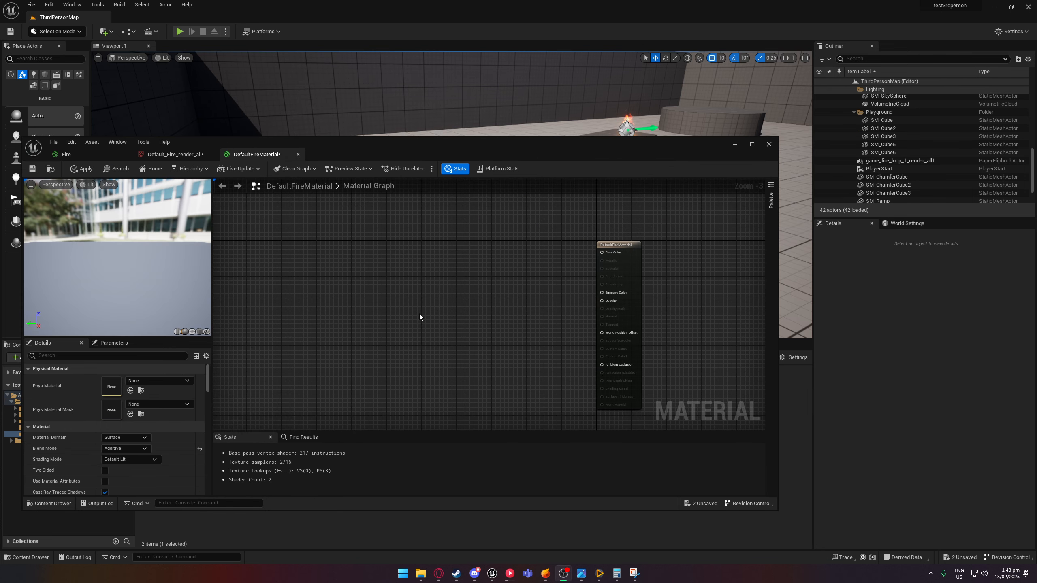
right_click_drag(419, 318, 516, 337)
right_click_drag(459, 274, 450, 254)
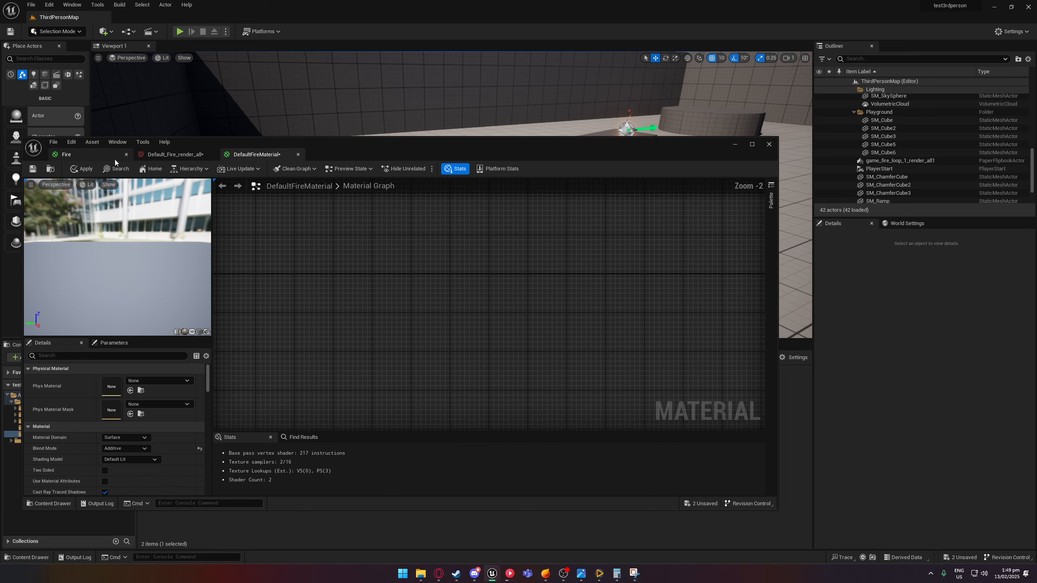
left_click(66, 154)
right_click_drag(473, 339, 339, 235)
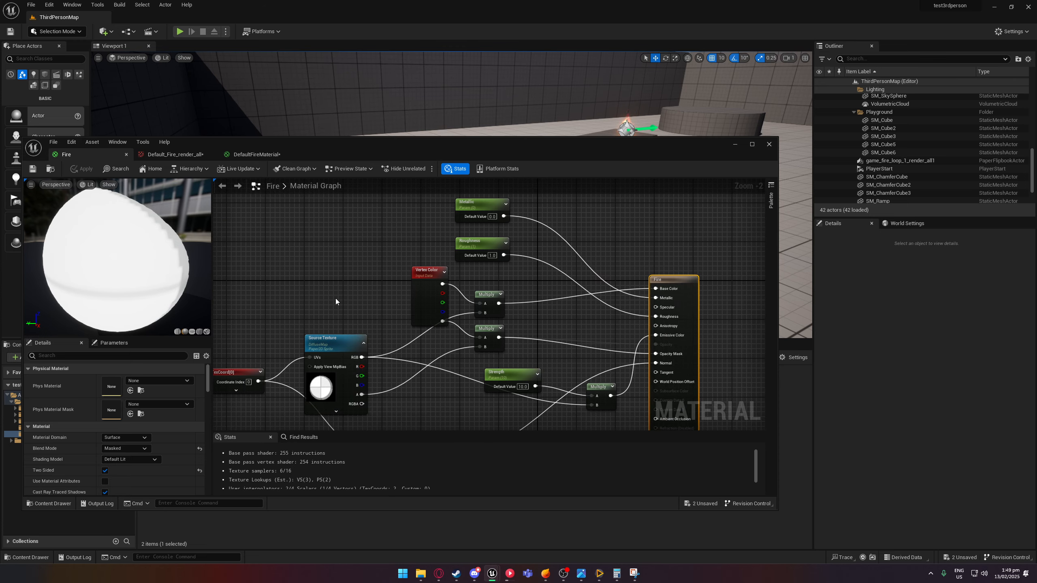
right_click_drag(335, 301, 376, 199)
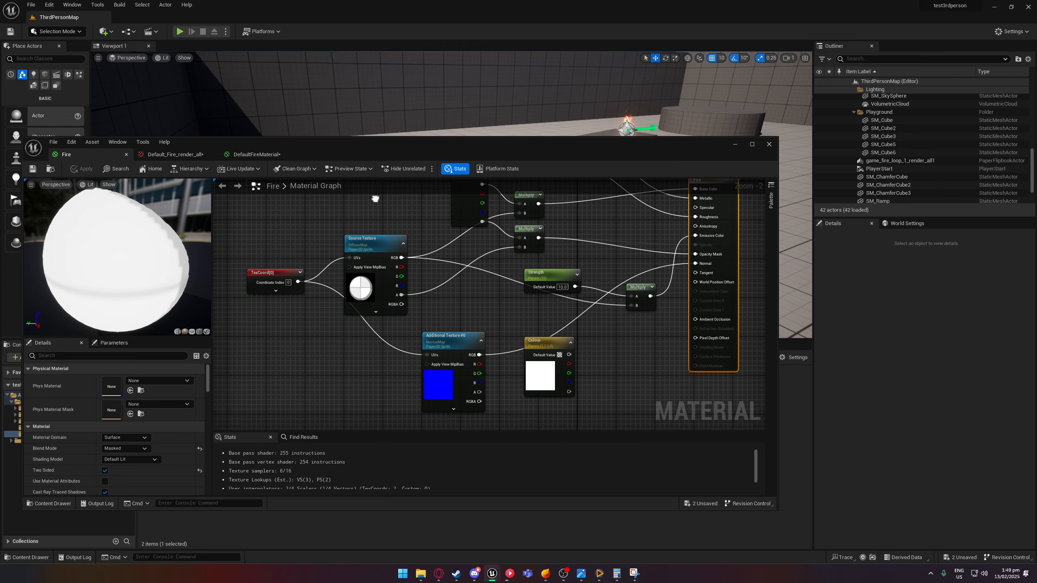
left_click_drag(549, 341, 548, 358)
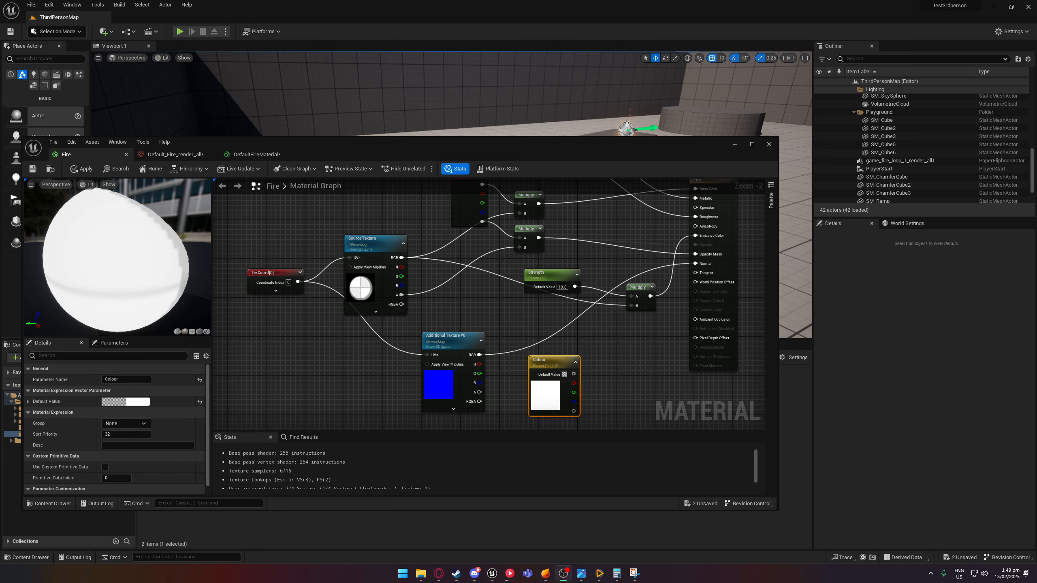
Close the material editor, discarding the unapplied changes to Fire and DefaultFireMaterial
left_click(769, 144)
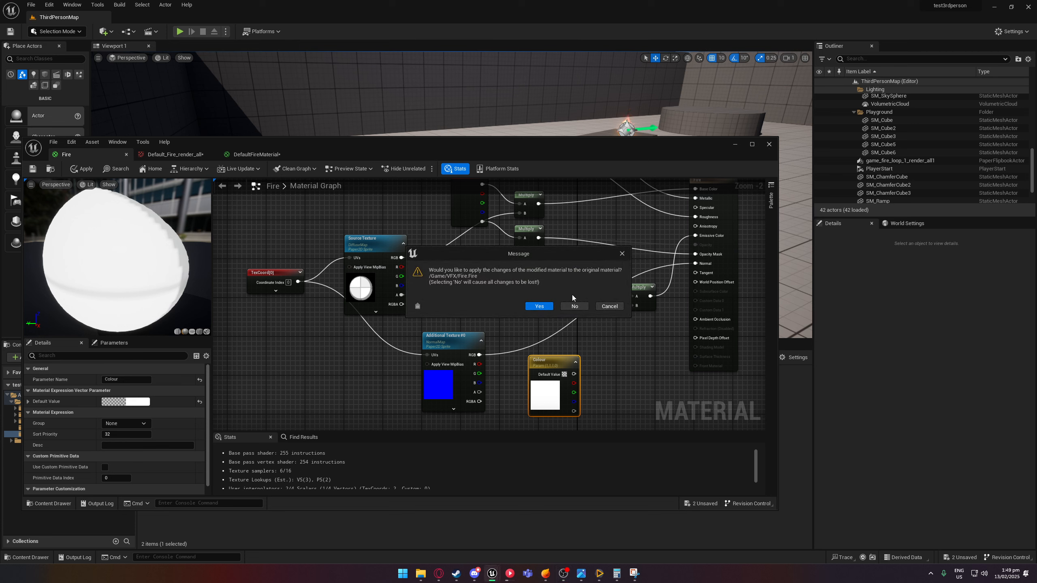
left_click(574, 306)
left_click(565, 306)
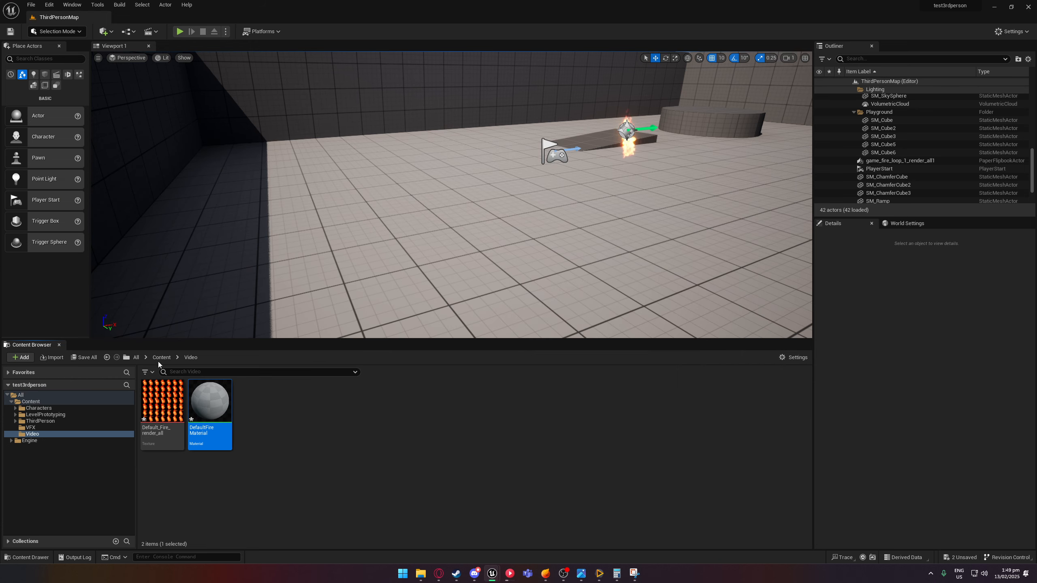
Open the firetestflipbook material from the VFX folder and examine its node graph as a reference
double_click(305, 406)
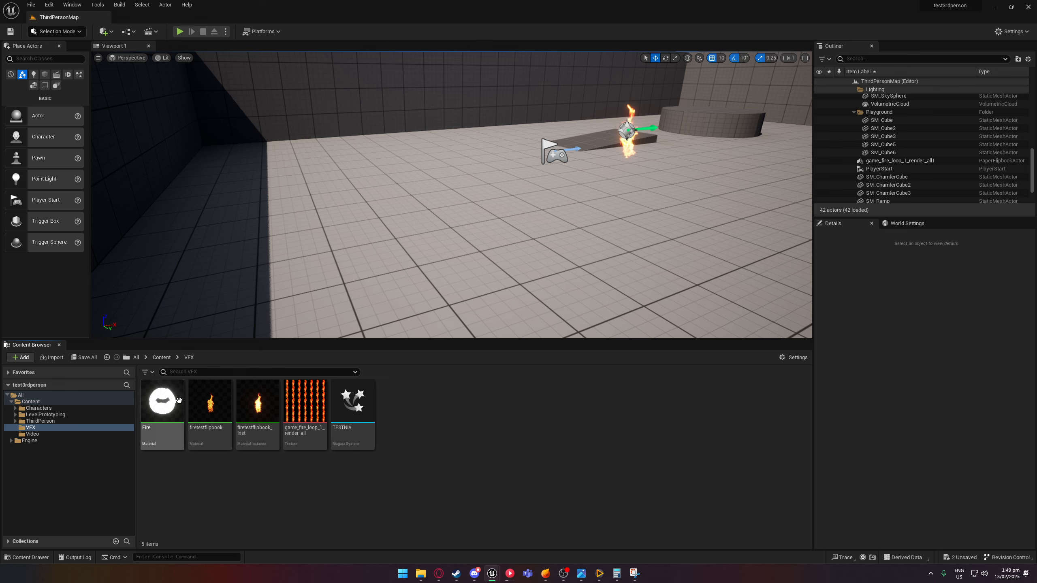
double_click(209, 404)
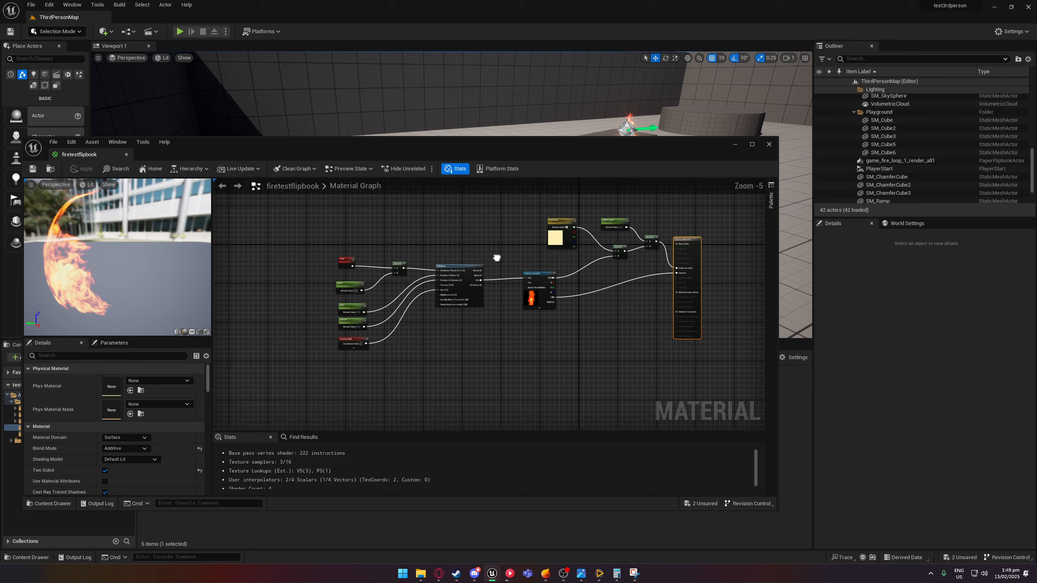
double_click(669, 155)
scroll(518, 213, "up", 3)
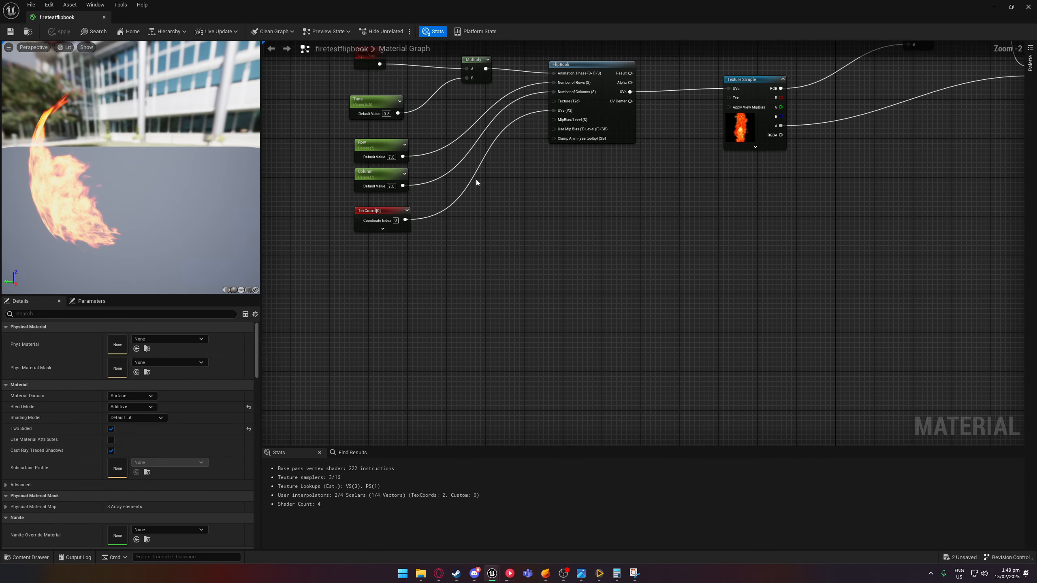
right_click_drag(476, 180, 433, 331)
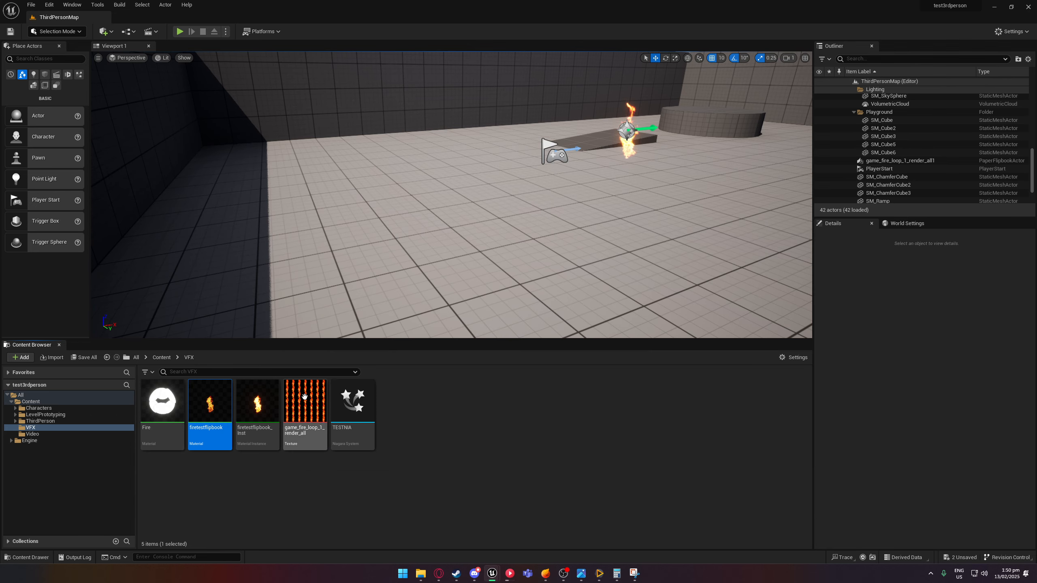
Return to the Video folder and reopen DefaultFireMaterial for editing
left_click(162, 358)
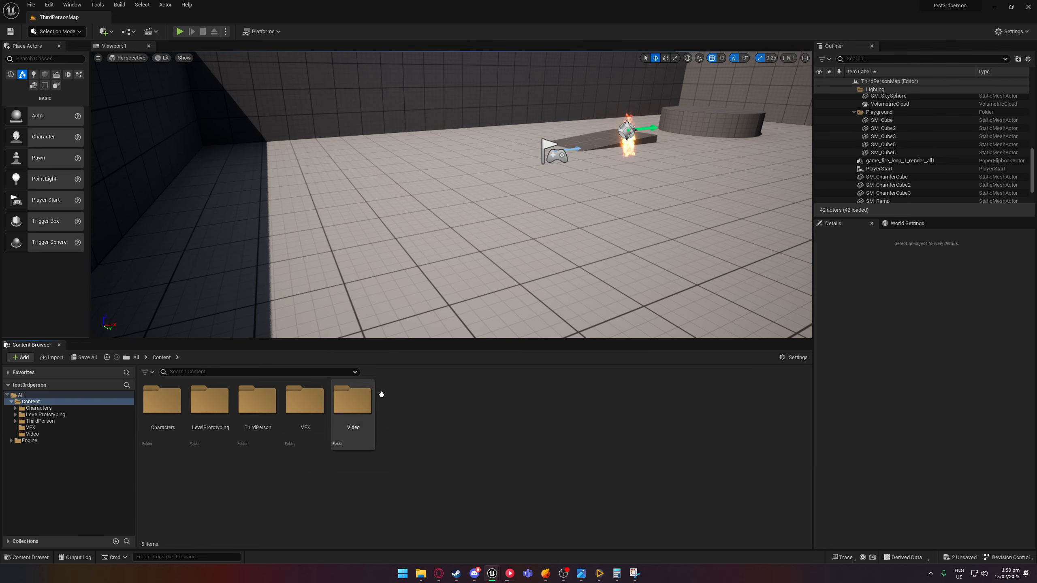
double_click(363, 409)
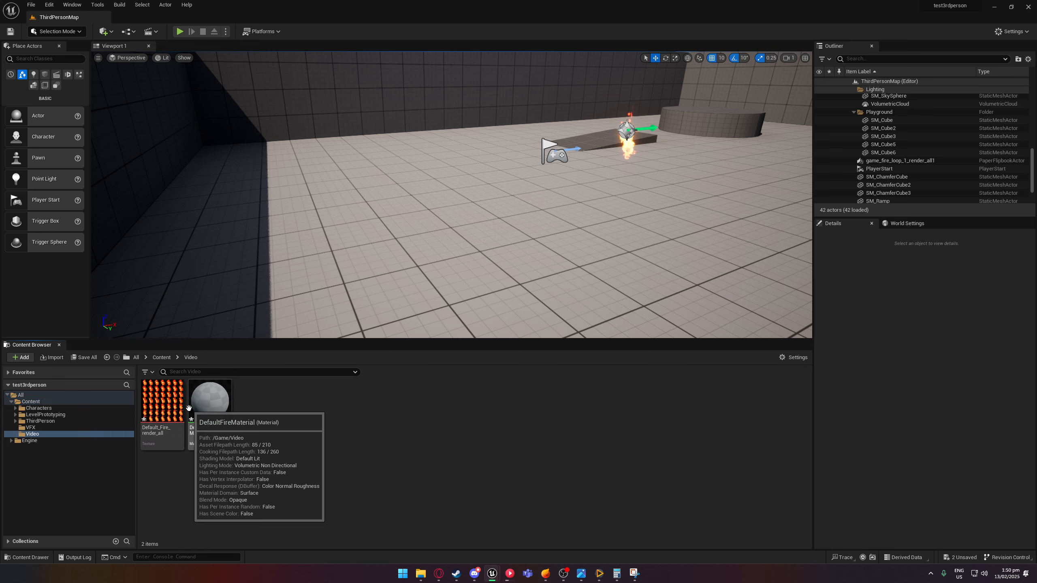
left_click(209, 404)
double_click(209, 404)
right_click_drag(498, 306, 629, 289)
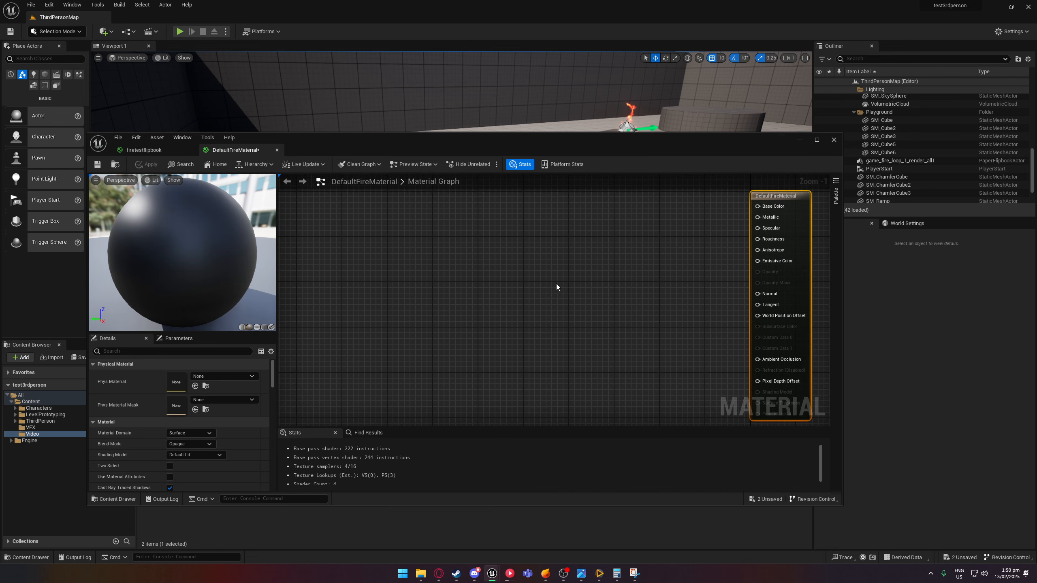
Add a FlipBook node to the DefaultFireMaterial graph and place it with free space around it for input nodes
right_click(427, 299)
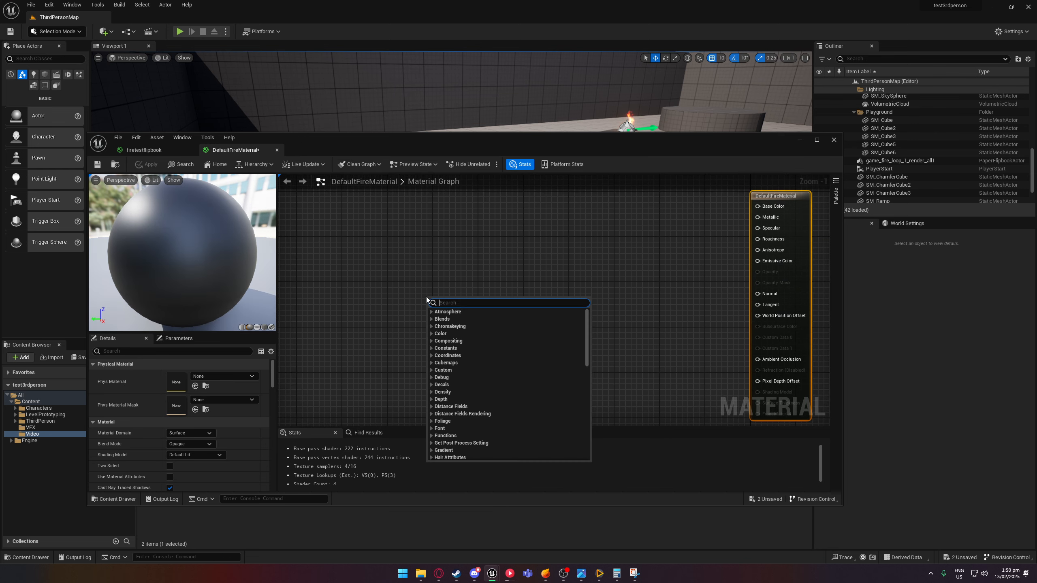
type("flip")
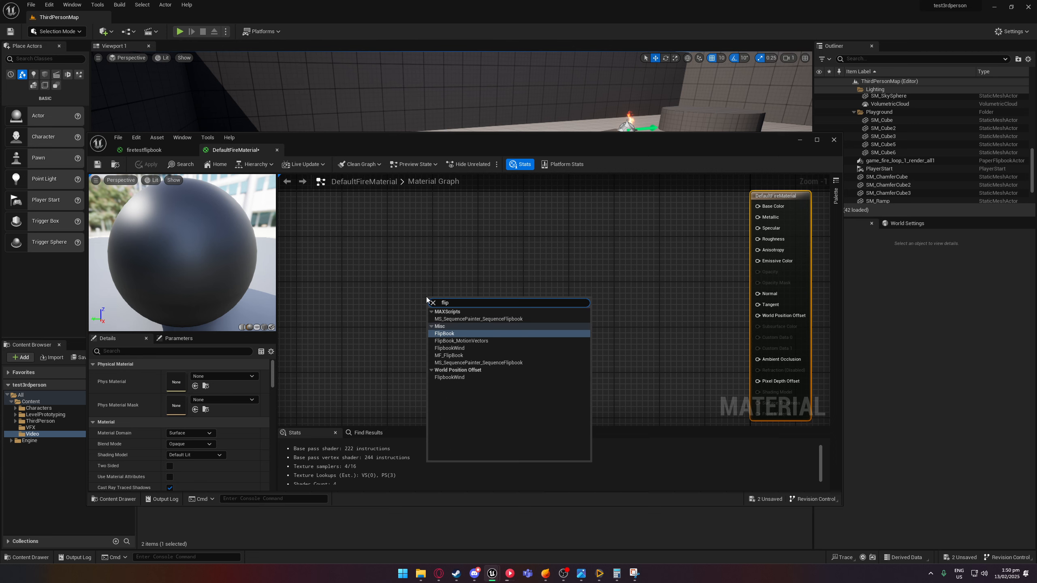
left_click(450, 335)
left_click_drag(452, 300, 378, 263)
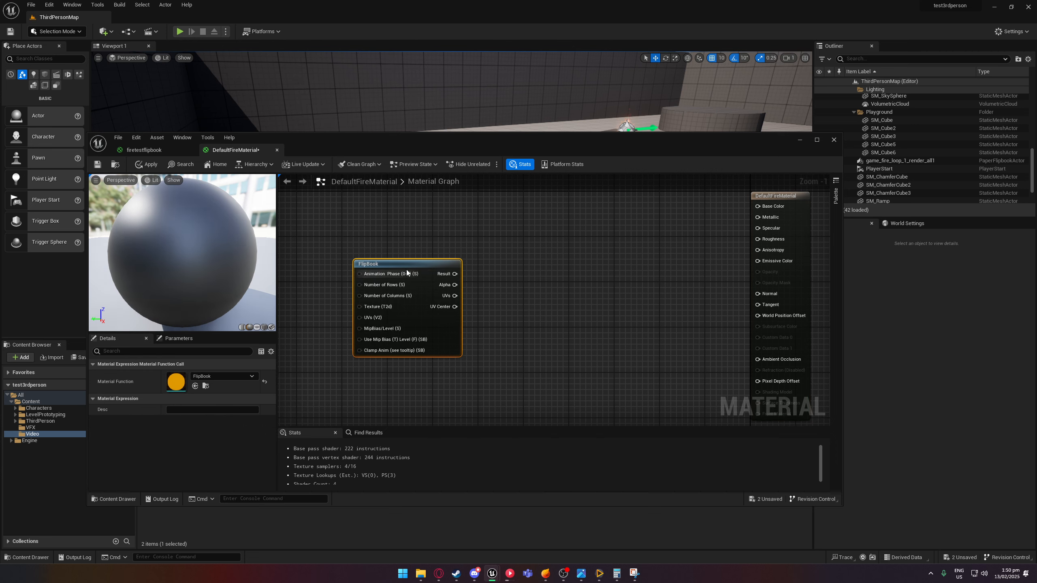
right_click_drag(407, 263, 638, 307)
left_click_drag(620, 310, 523, 299)
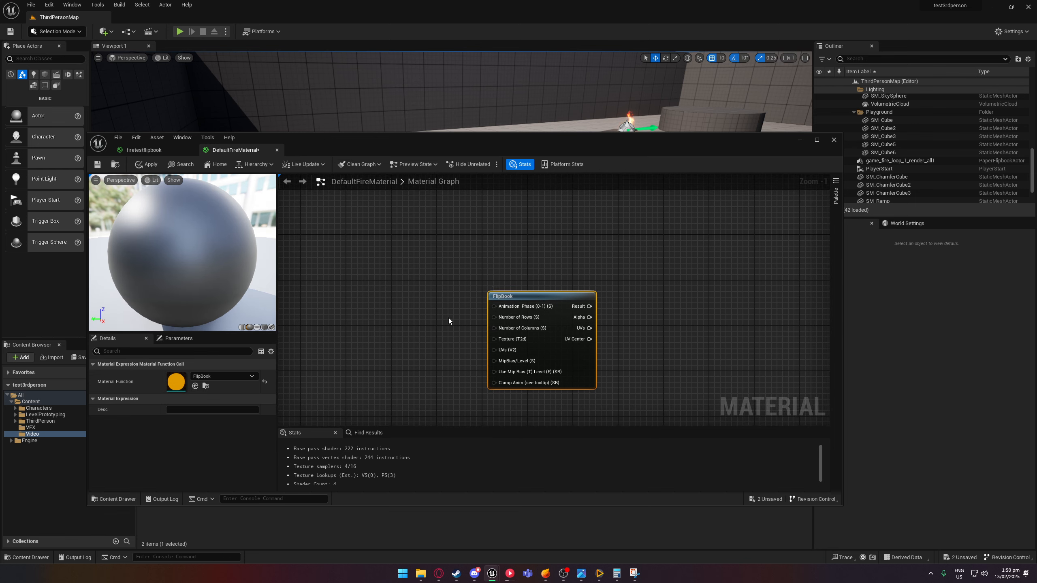
right_click_drag(449, 319, 492, 306)
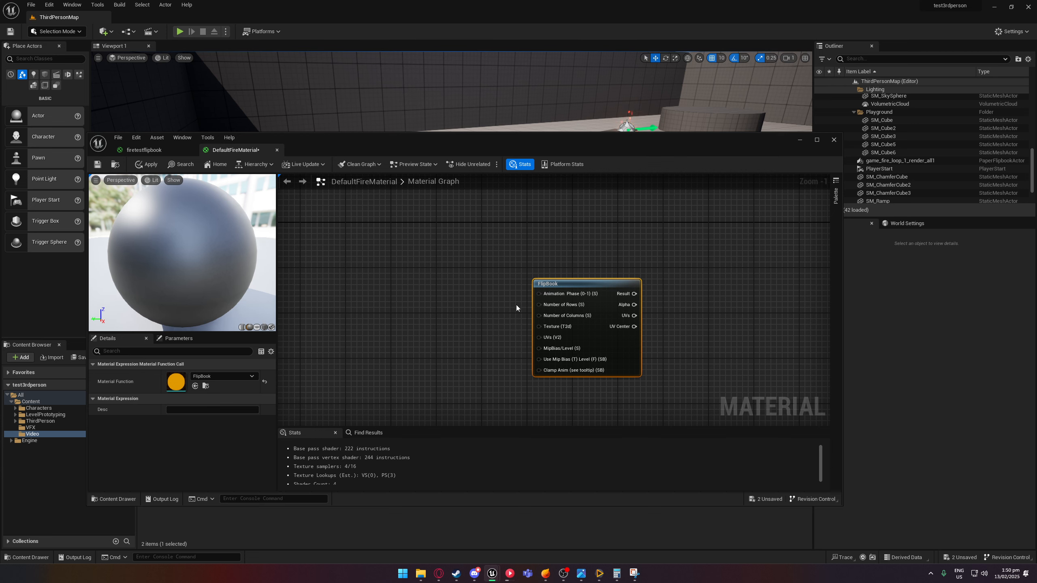
right_click_drag(347, 284, 397, 280)
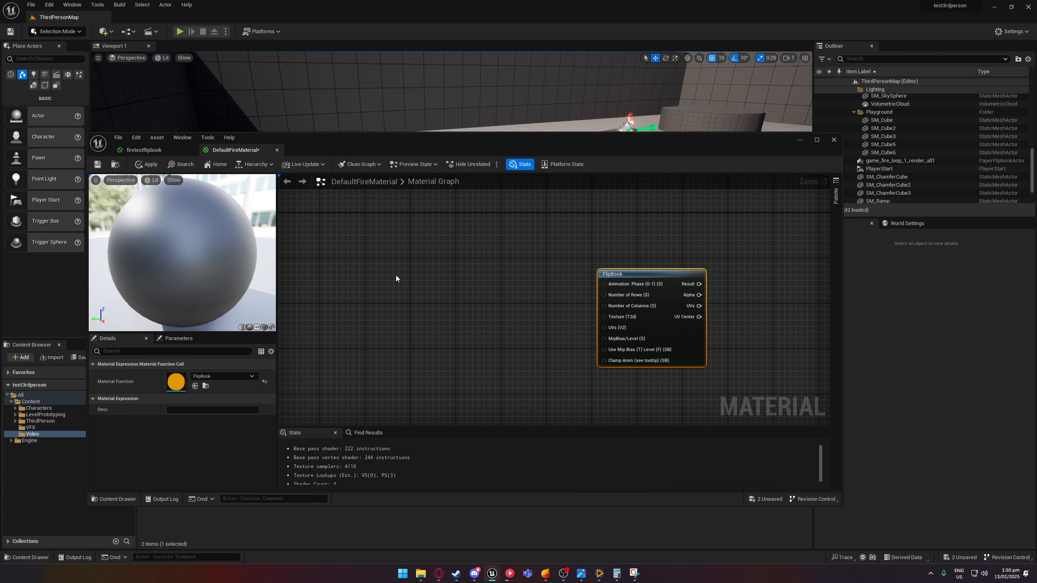
Add a Time node and a Multiply node before the FlipBook node, and connect Time to the Multiply node's A input
right_click(394, 277)
type("time")
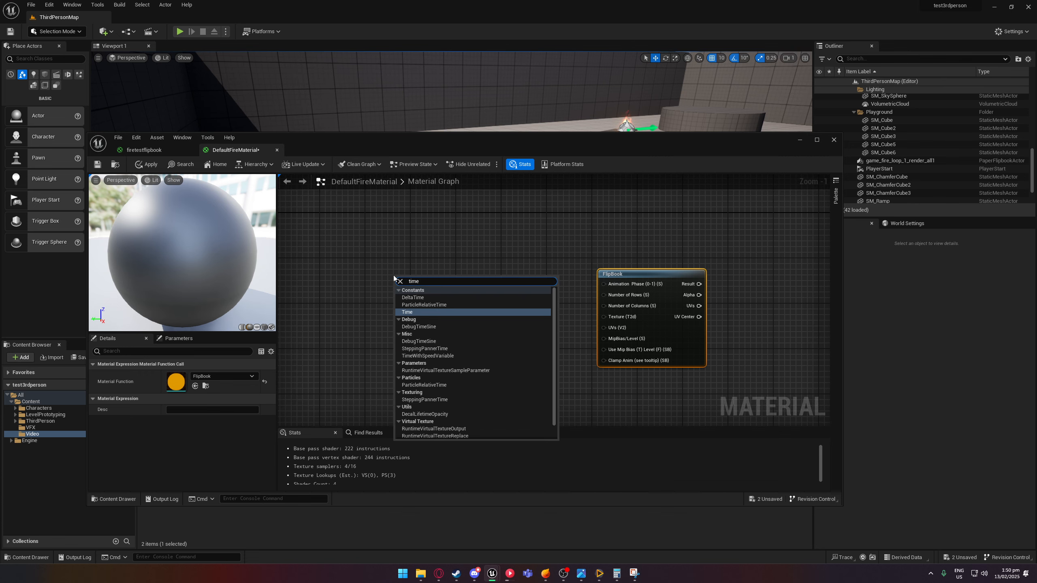
key("Return")
left_click(359, 270)
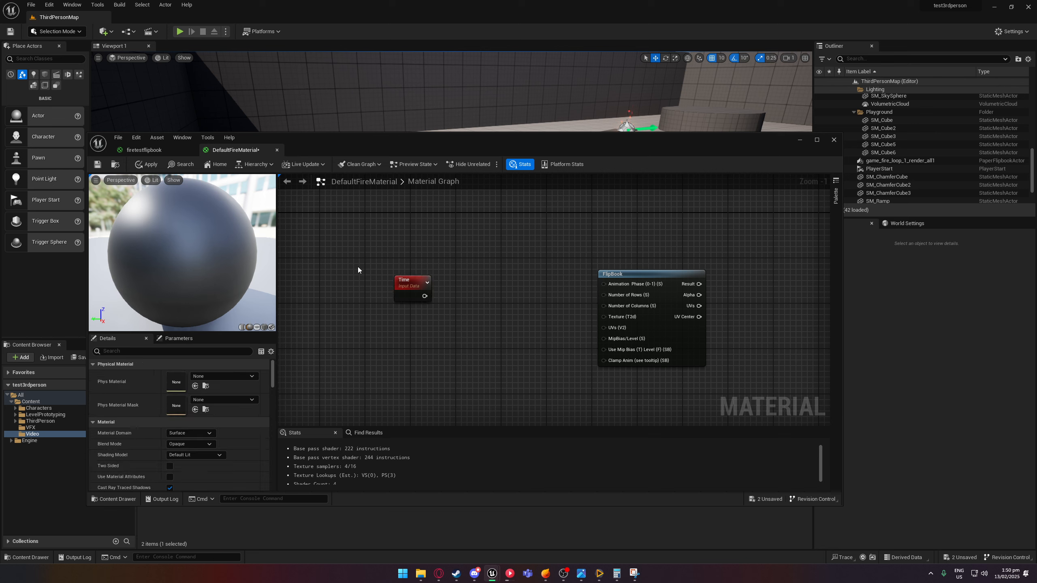
left_click_drag(408, 284, 380, 273)
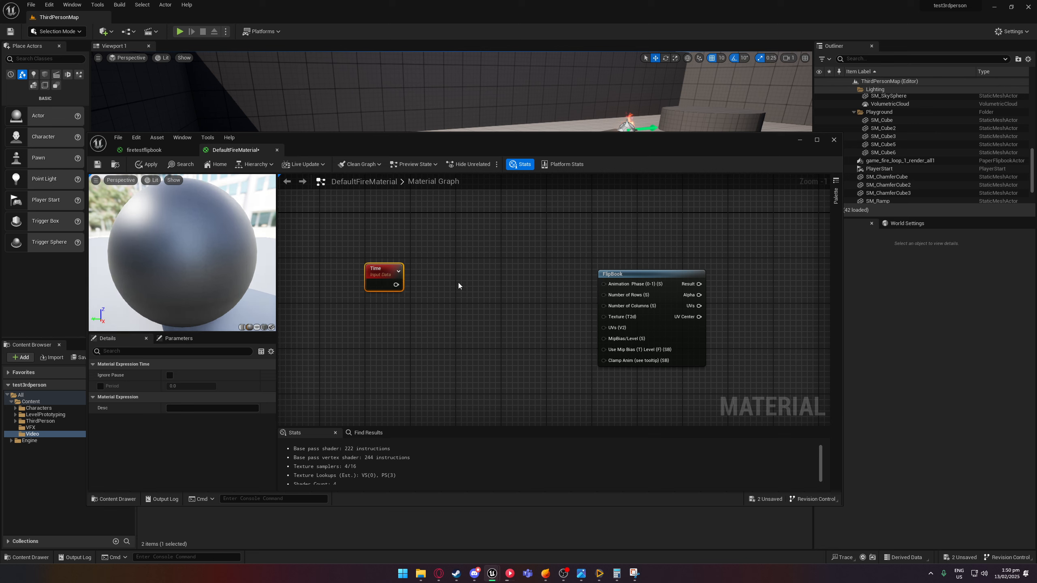
left_click(473, 283)
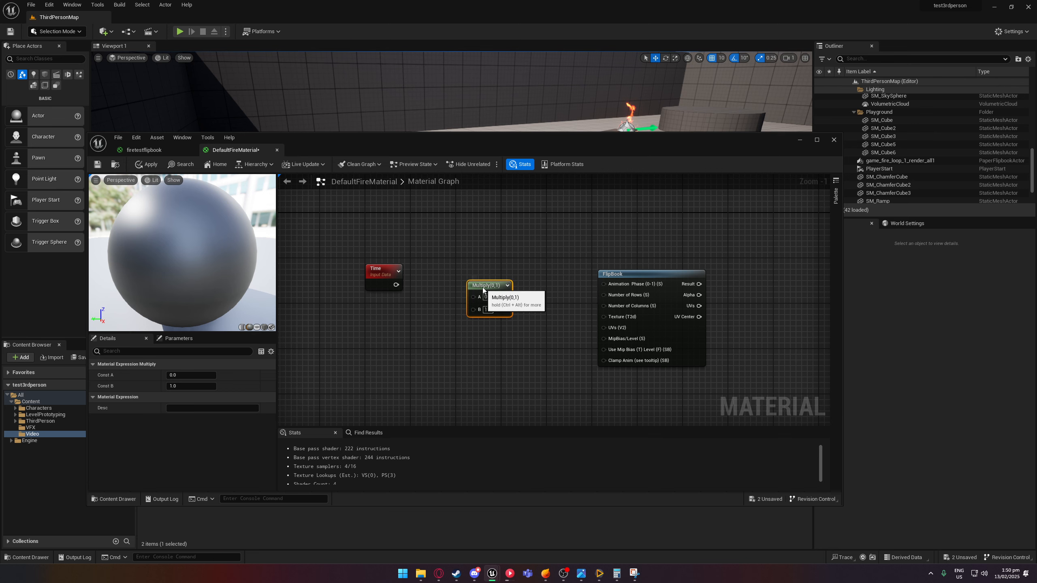
left_click_drag(473, 302, 396, 286)
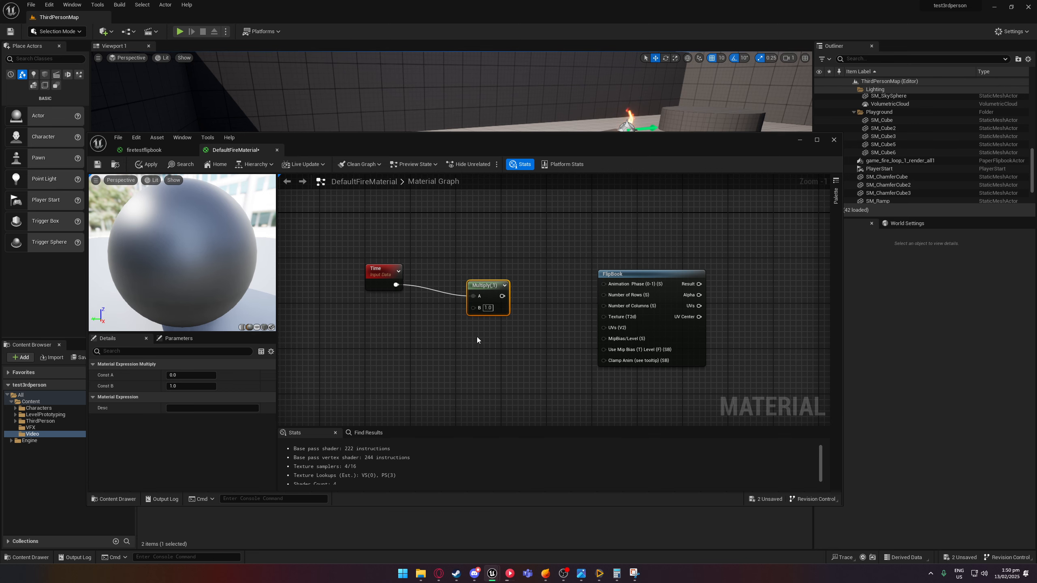
Add a scalar parameter named Time with a default value of 1 and connect it to the Multiply node's B input
right_click_drag(443, 339, 573, 327)
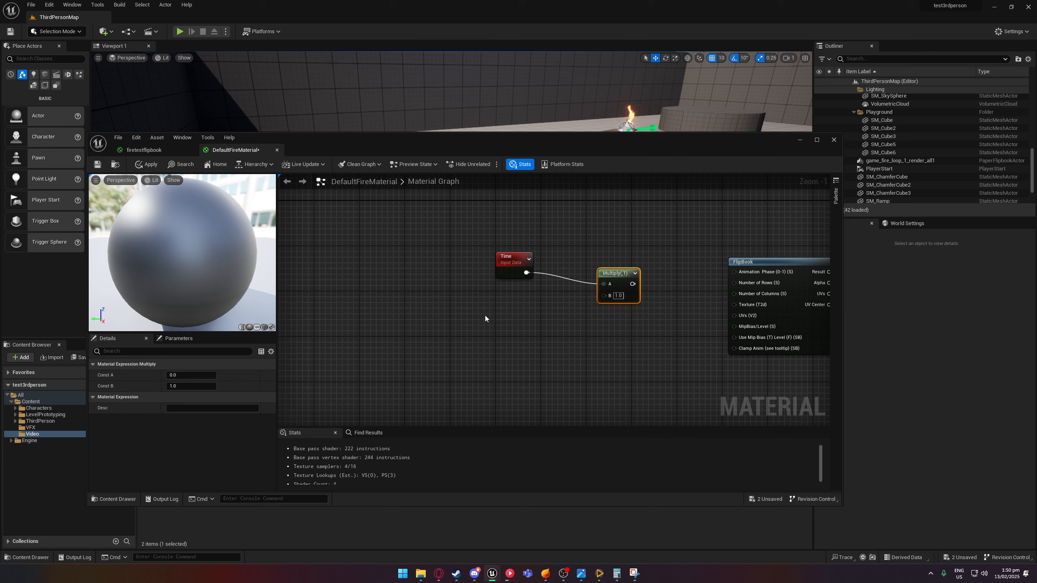
left_click(511, 324)
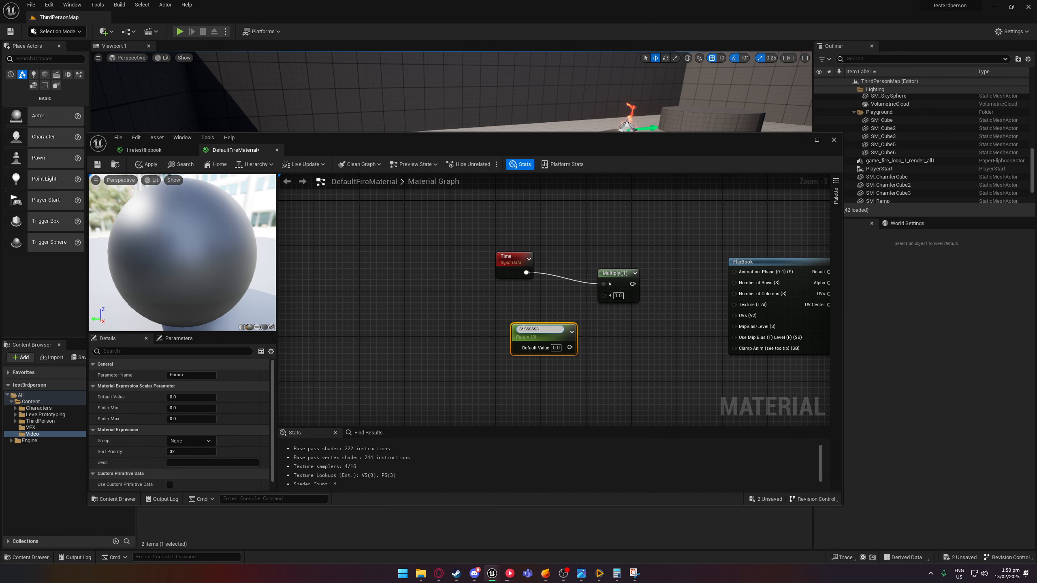
type("ssssssss")
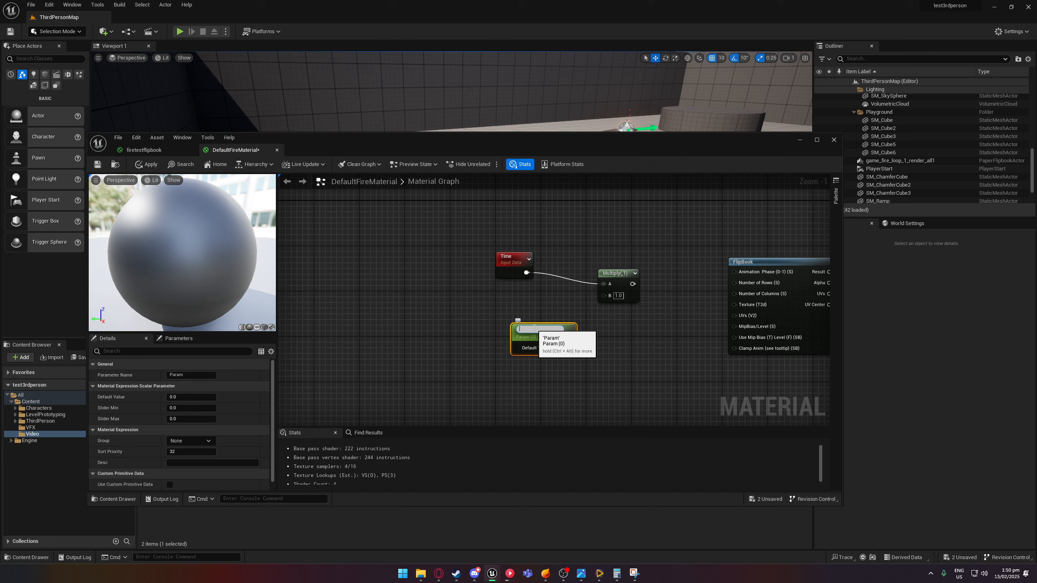
key("Return")
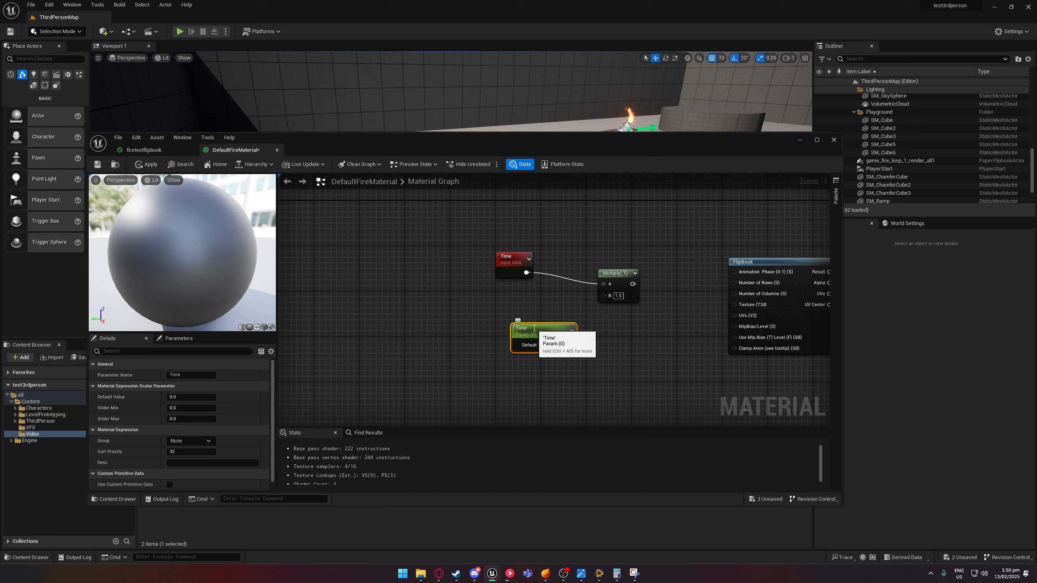
left_click_drag(540, 338, 604, 295)
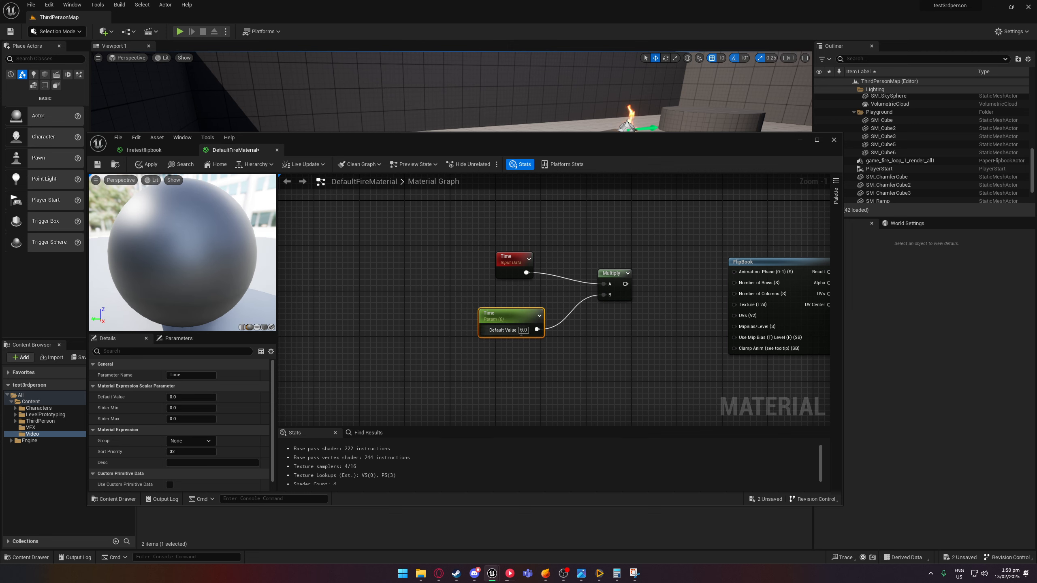
key("Return")
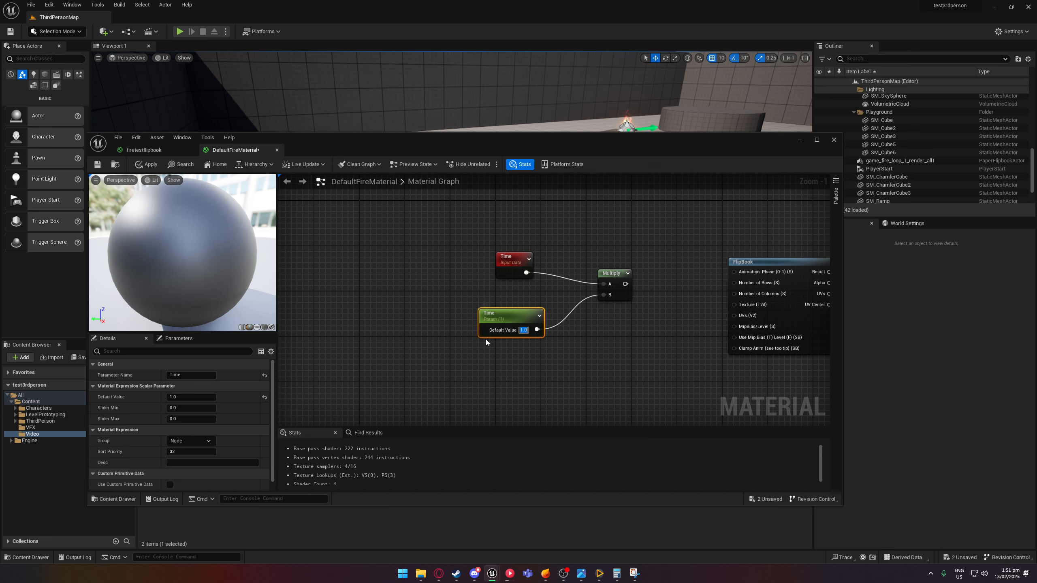
Move the Time and Multiply nodes above the FlipBook node and connect Multiply to its Animation Phase input
left_click_drag(450, 215, 616, 339)
right_click_drag(633, 351, 646, 378)
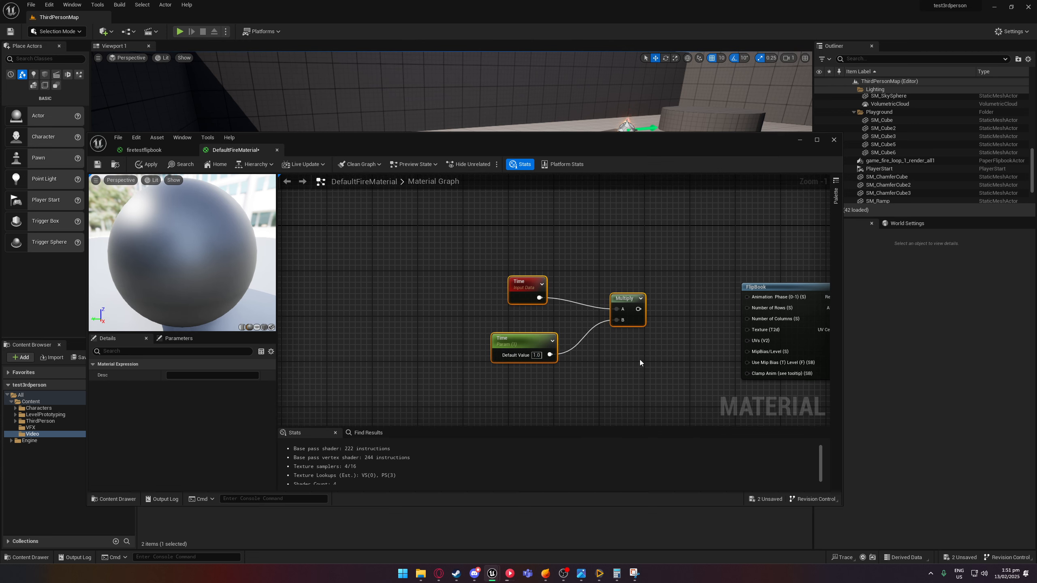
left_click_drag(621, 296, 615, 233)
left_click(646, 257)
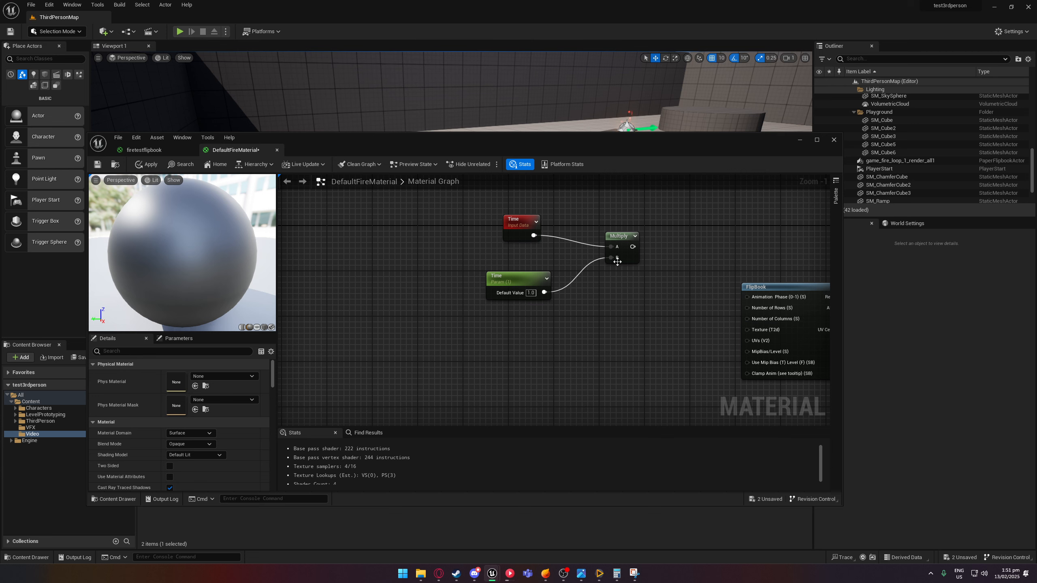
left_click_drag(633, 246, 748, 297)
left_click_drag(515, 279, 510, 256)
Add a scalar parameter named Row in the free space below the Time parameter
right_click_drag(569, 332, 487, 338)
right_click_drag(706, 303, 580, 281)
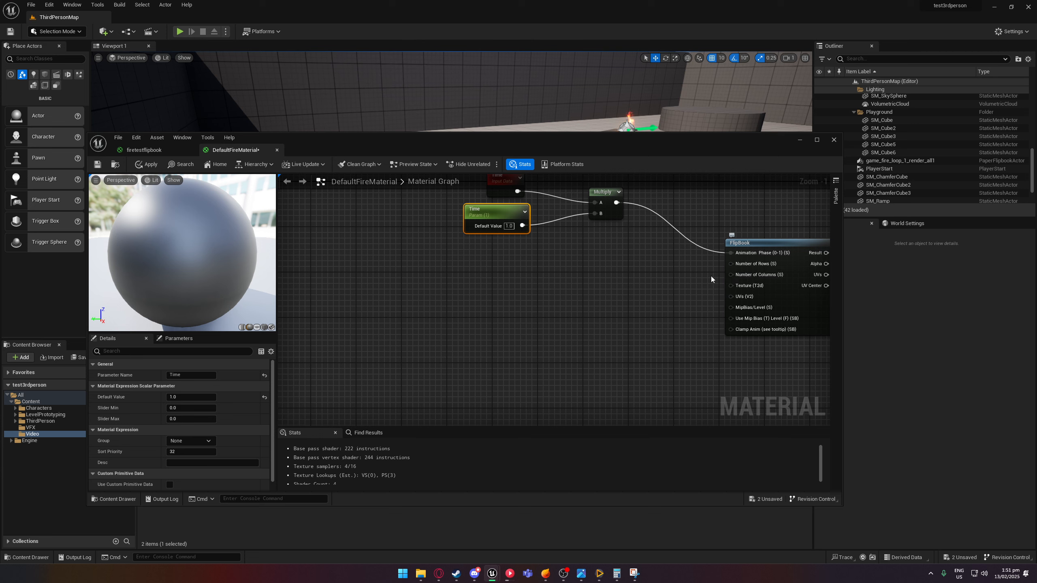
left_click(483, 289)
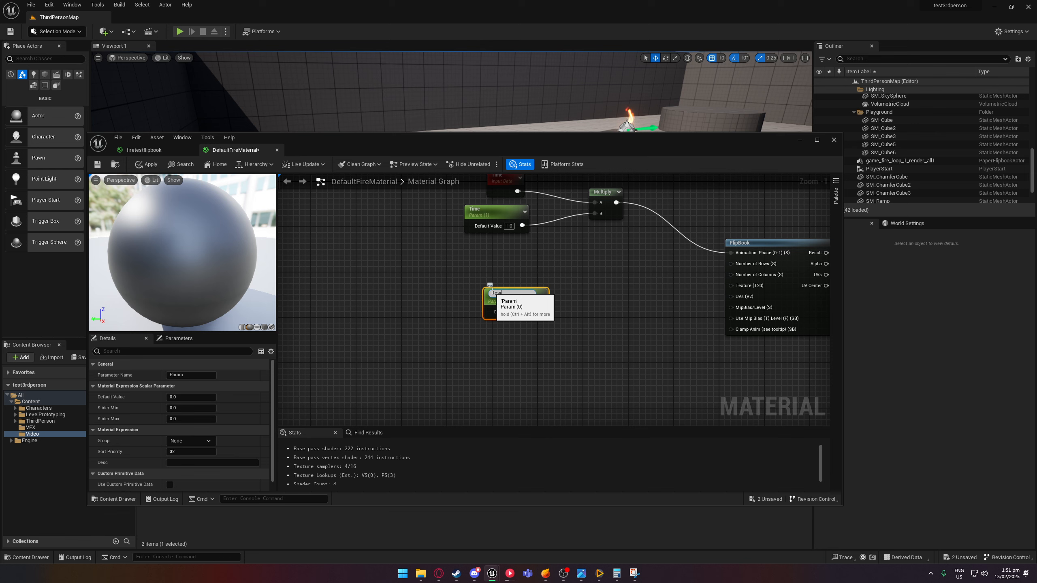
key("Return")
Duplicate the Row parameter, rename the copy Column, and place it just below Row
key("ctrl+d")
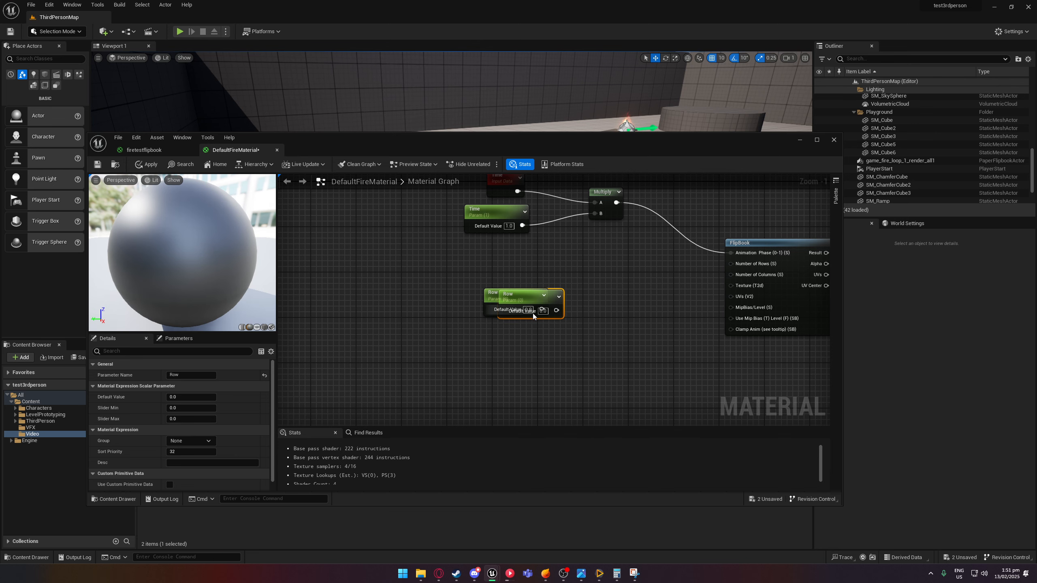
left_click_drag(533, 316, 508, 338)
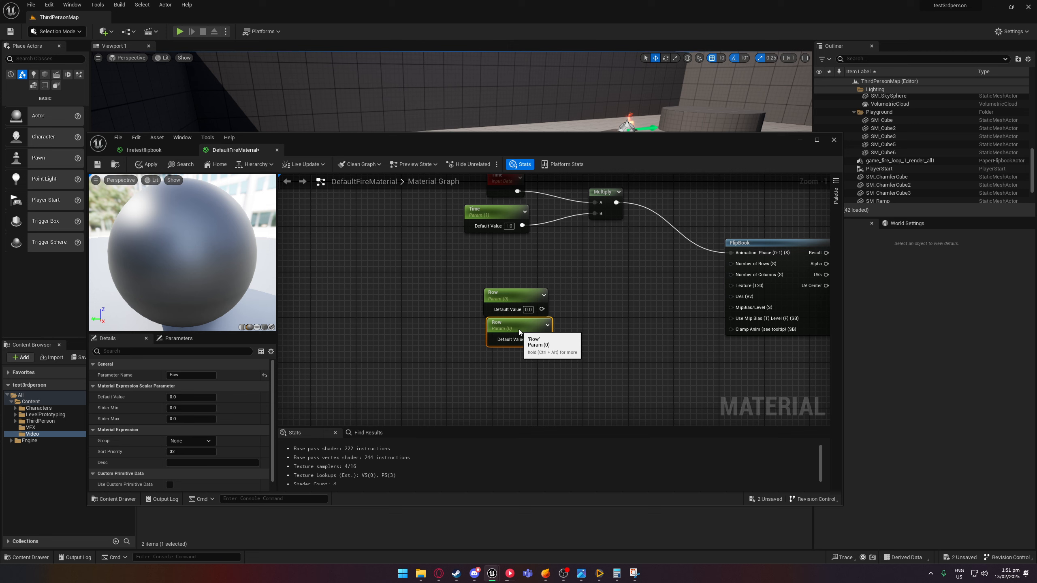
double_click(508, 328)
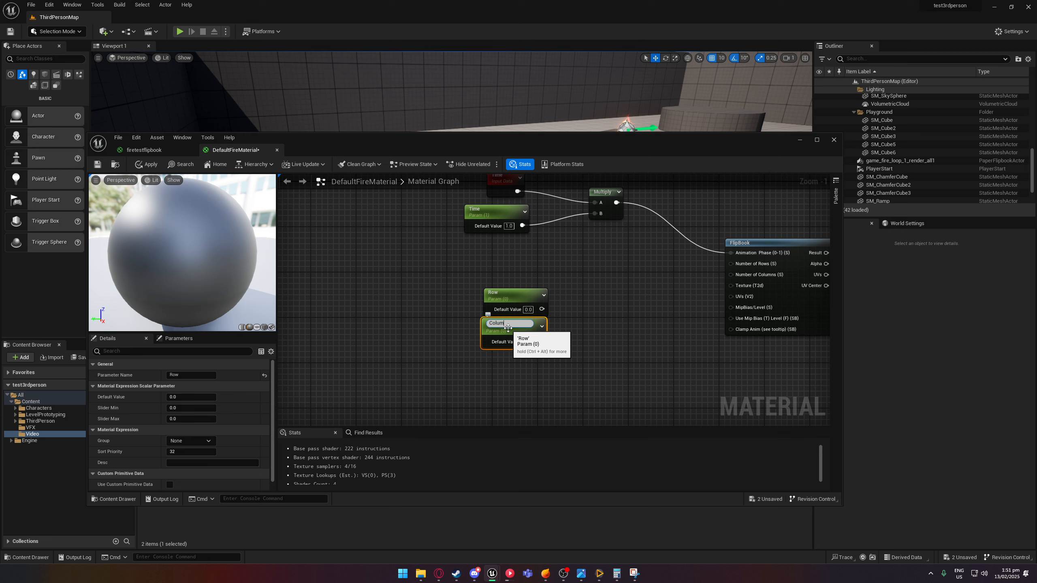
type("Column")
key("Return")
left_click(579, 324)
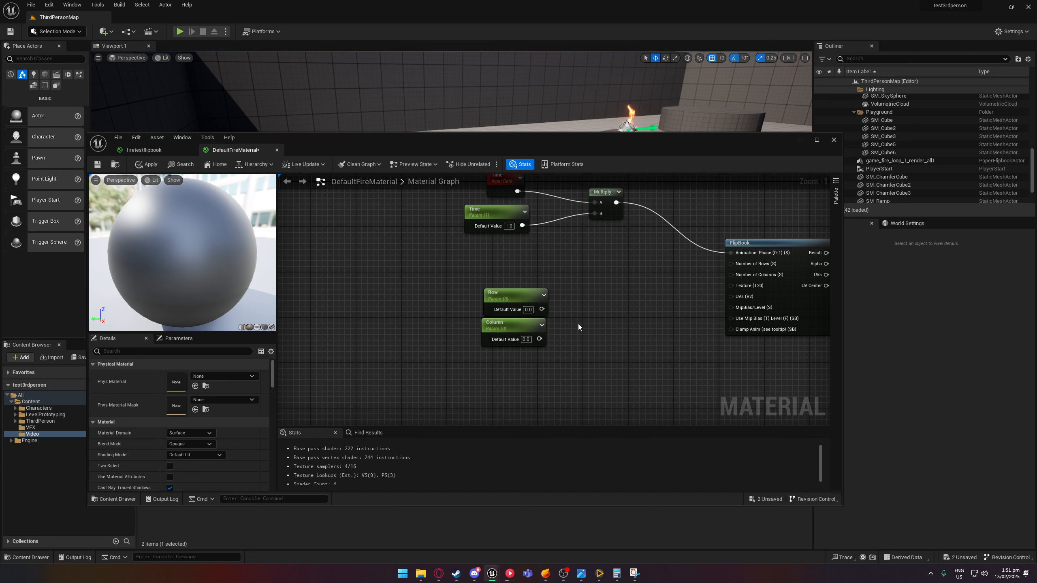
left_click_drag(547, 326, 547, 332)
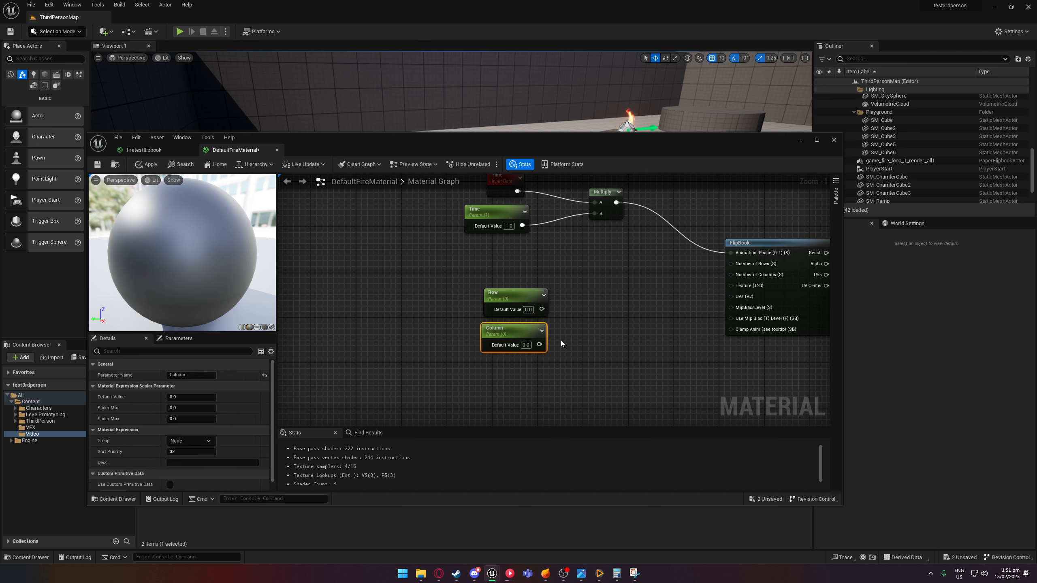
left_click(558, 343)
Switch to EmberGen to check the flipbook's column and row settings in the Render node, and return to the Unreal material graph
left_click(546, 574)
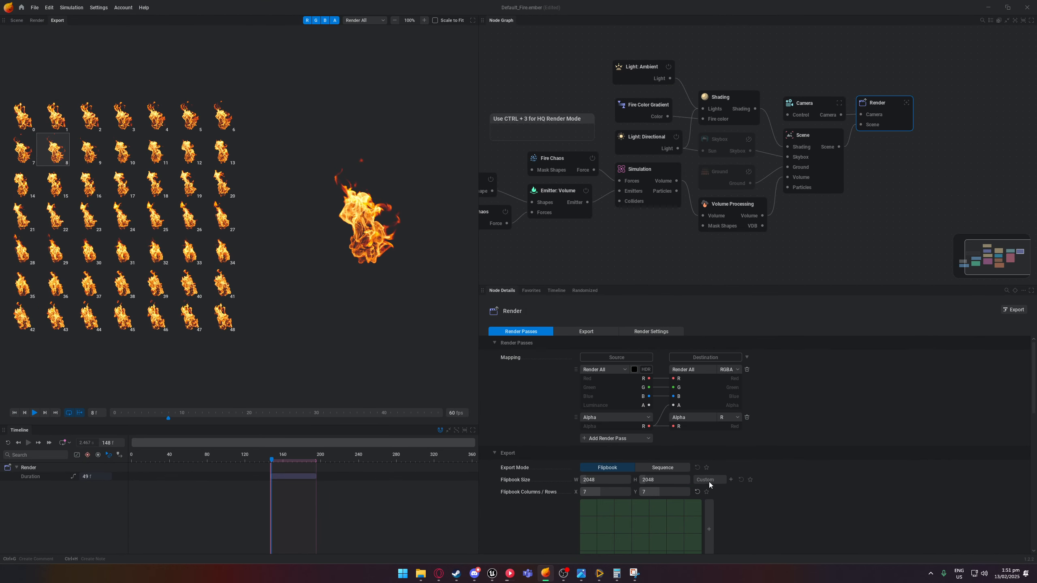
scroll(674, 470, "down", 3)
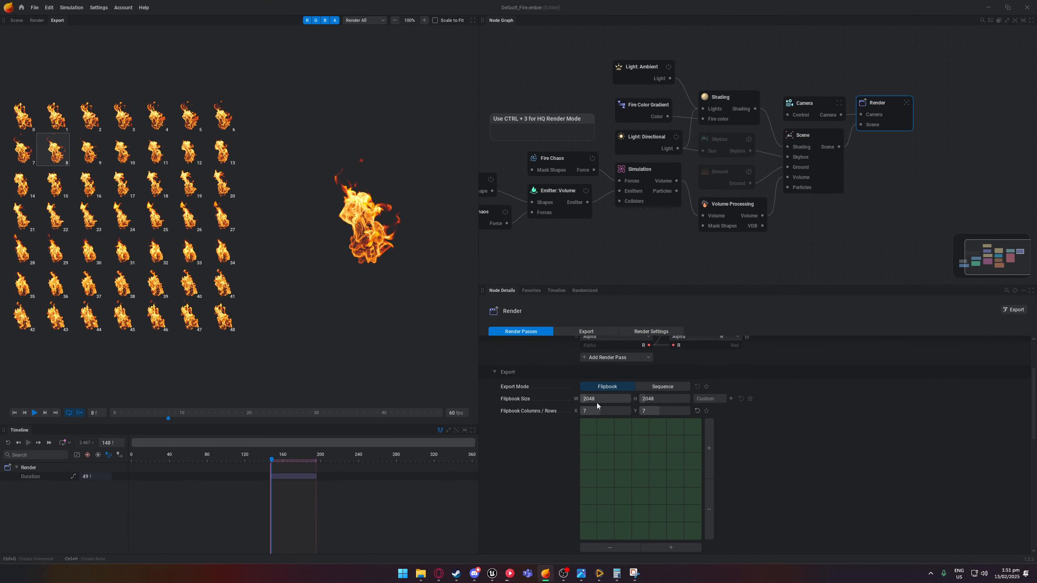
left_click(988, 8)
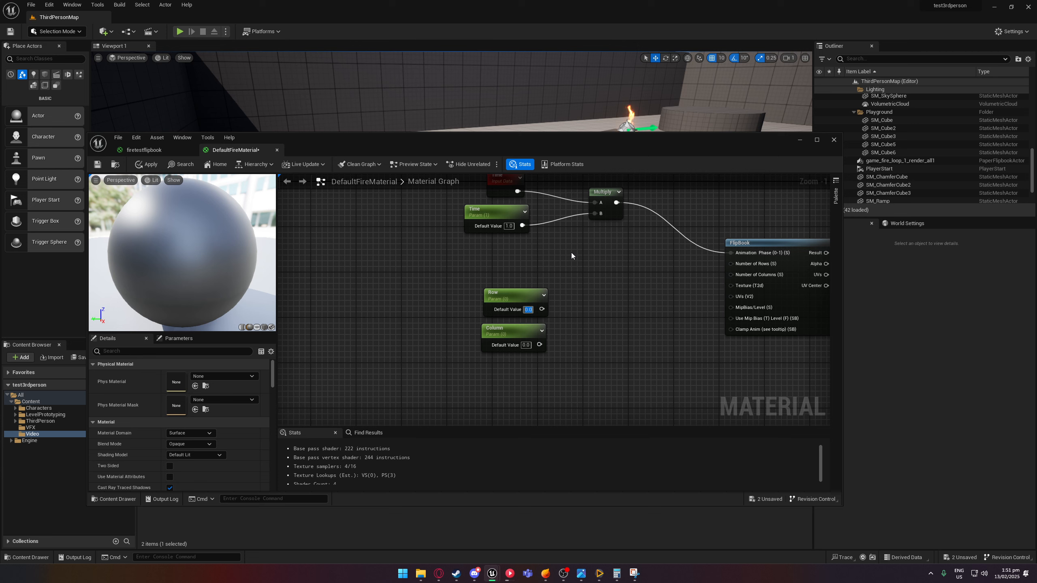
Set the Row and Column defaults to 7 and connect them to the FlipBook's Number of Rows and Number of Columns inputs
type("7")
left_click(526, 345)
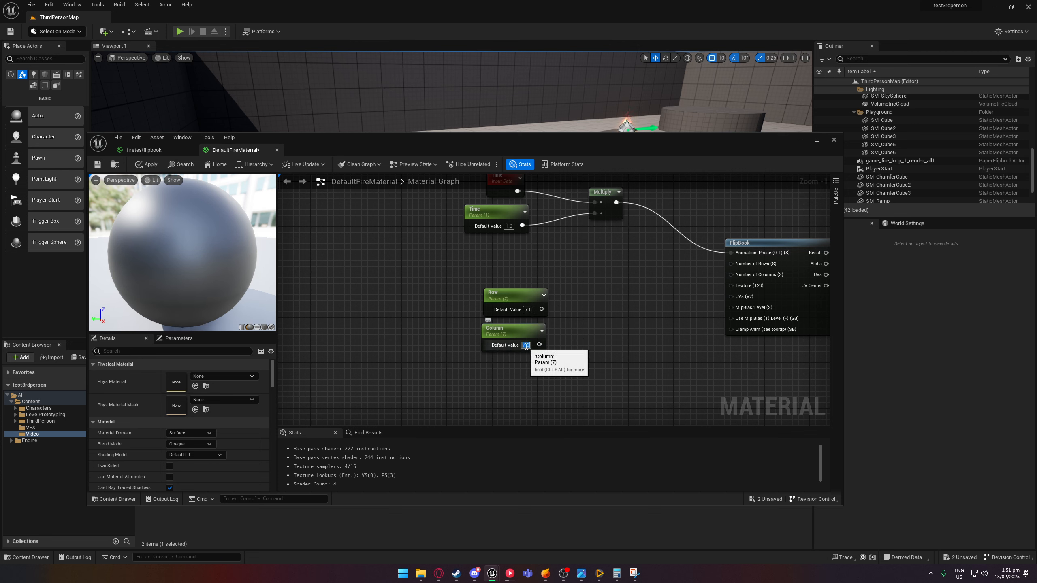
left_click_drag(542, 309, 732, 264)
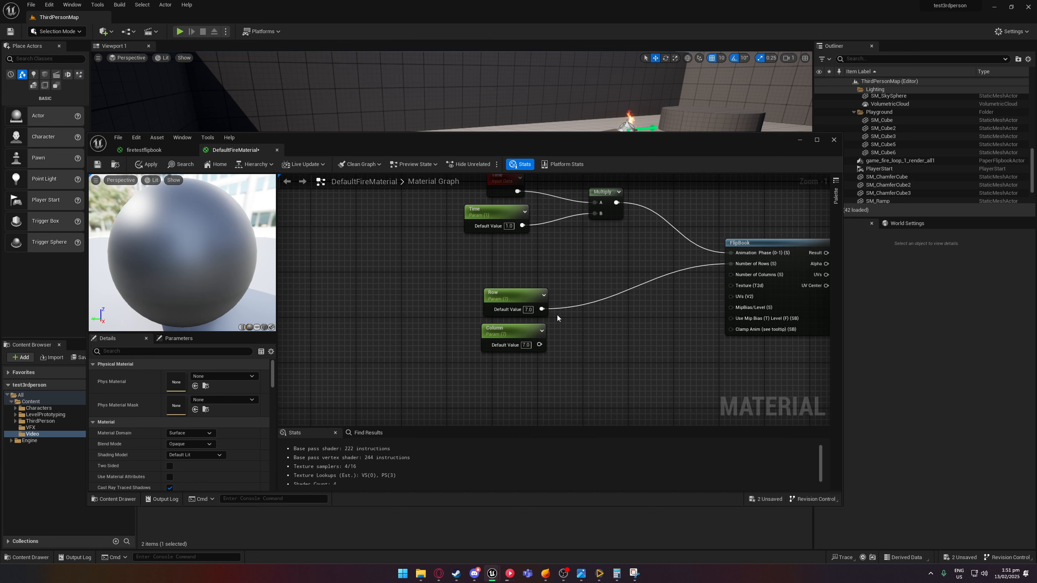
left_click_drag(542, 309, 731, 275)
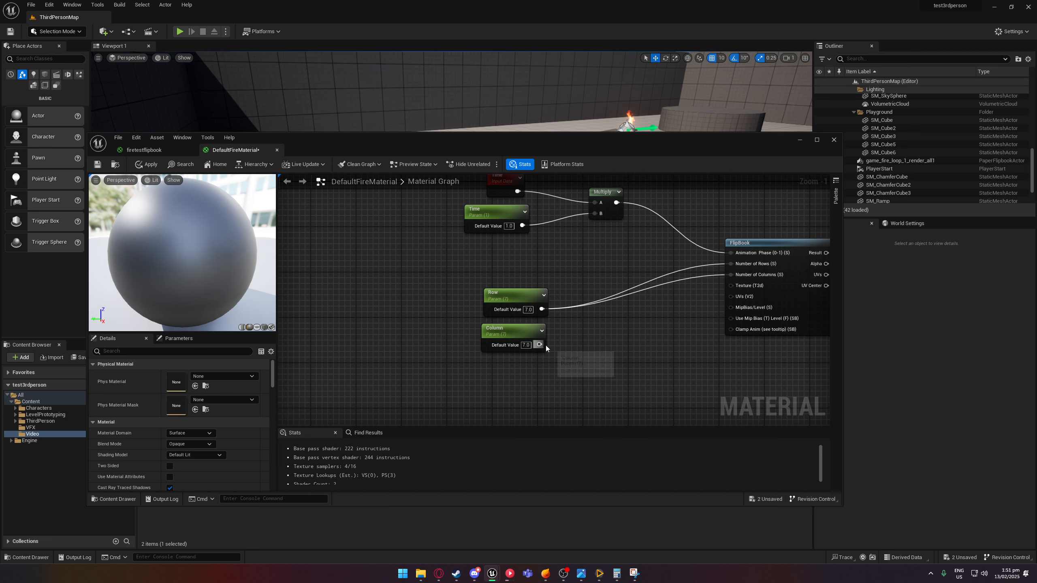
left_click_drag(546, 346, 741, 277)
Add a TexCoord node below the Column parameter
right_click_drag(638, 346, 658, 321)
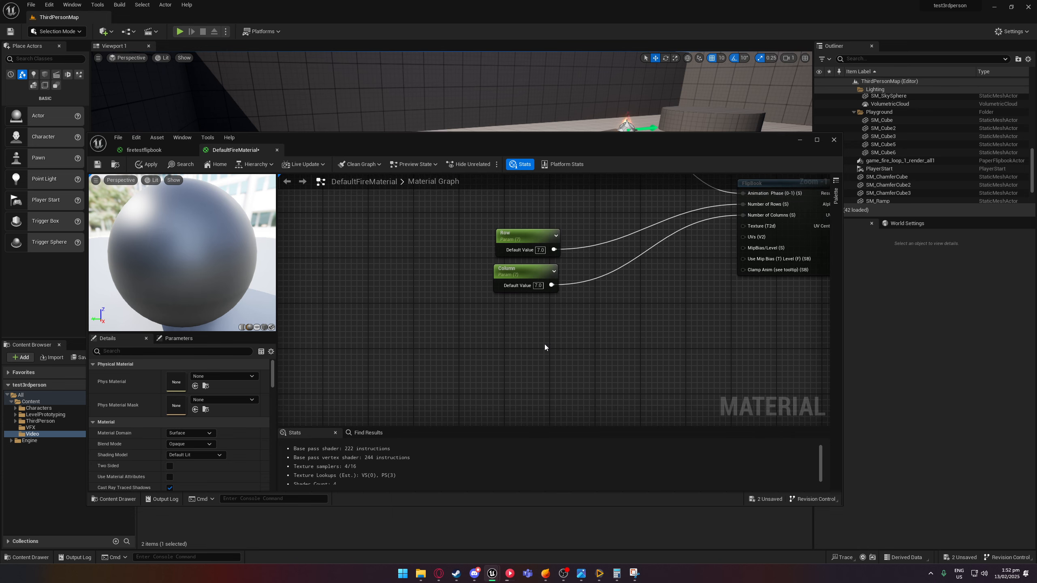
left_click(508, 335)
left_click_drag(531, 340, 509, 316)
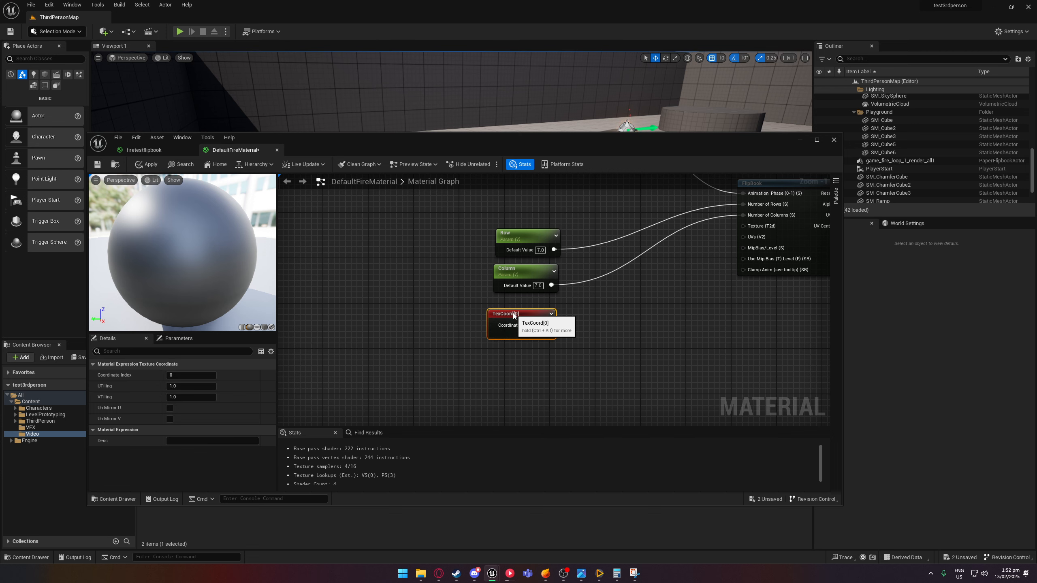
Move Row and Column up under the Time parameter, and place TexCoord below them, connected to the FlipBook's UVs input
right_click_drag(566, 307, 548, 373)
left_click_drag(456, 279, 519, 356)
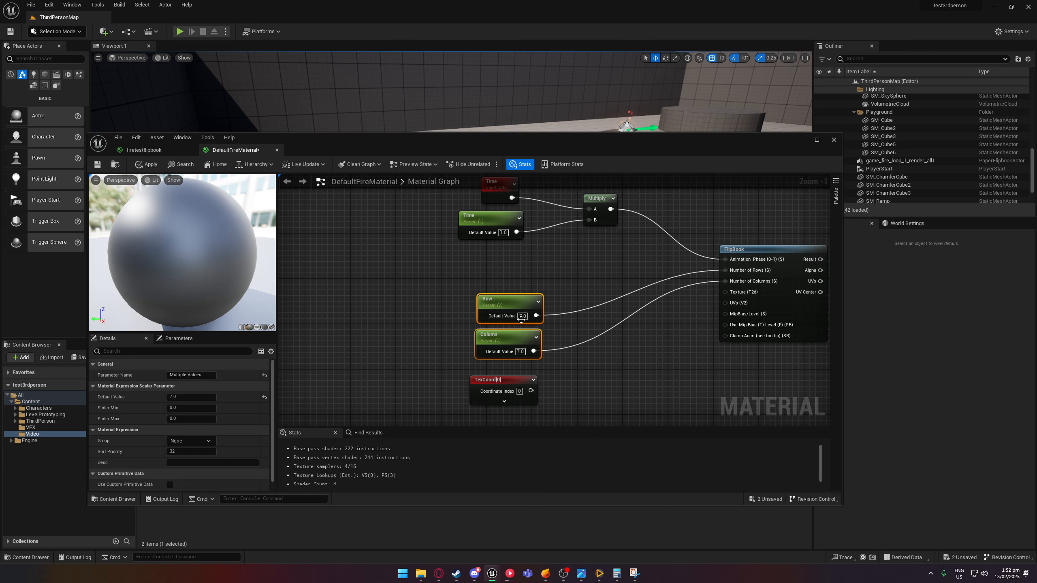
left_click_drag(502, 301, 489, 263)
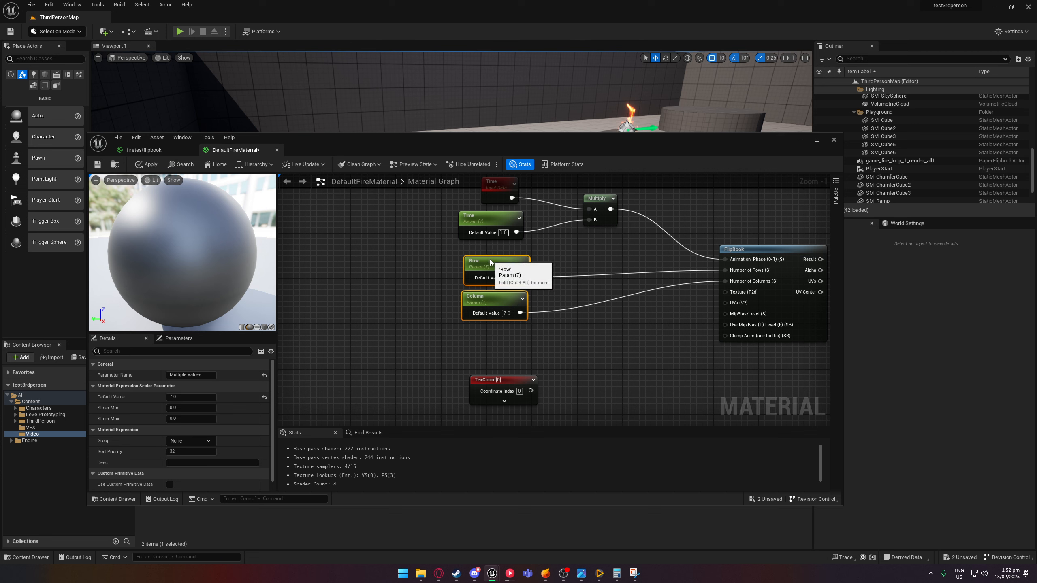
left_click_drag(496, 389, 725, 303)
left_click(560, 343)
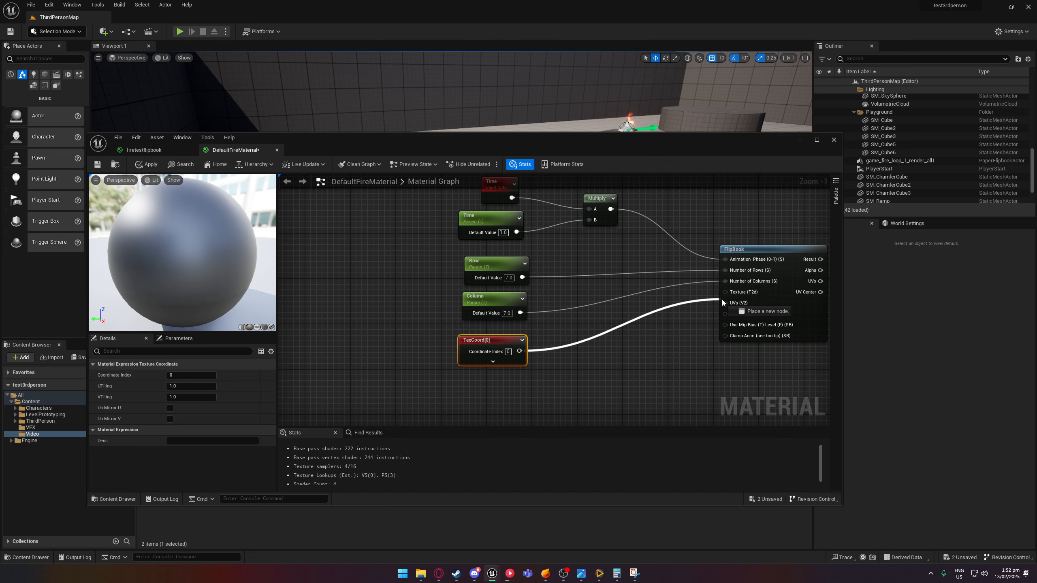
Add the Default_Fire_render_all texture from the Video folder as a Texture Sample between the FlipBook node and the material output
right_click_drag(733, 292, 517, 303)
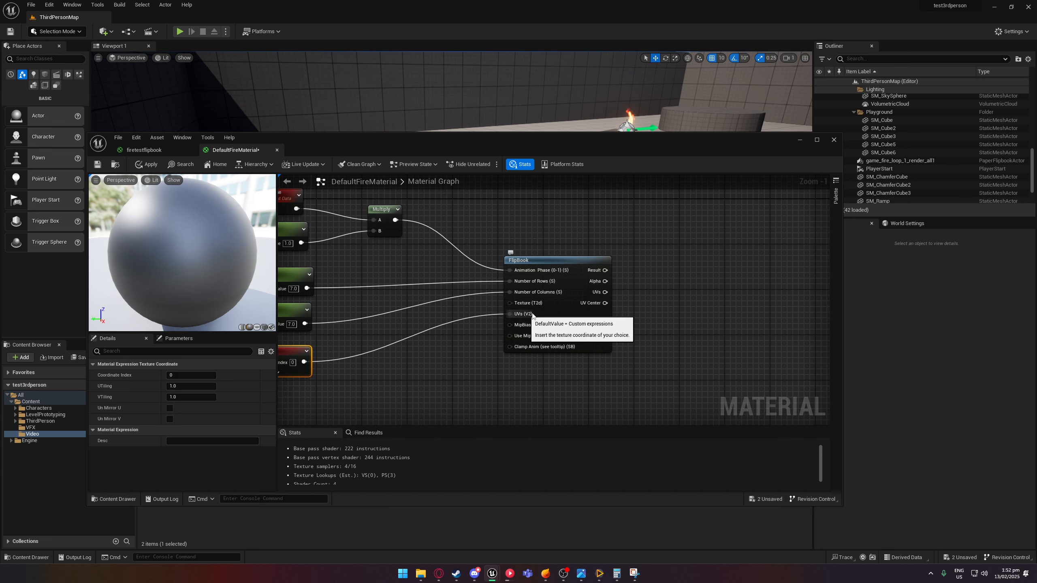
right_click_drag(705, 306, 598, 314)
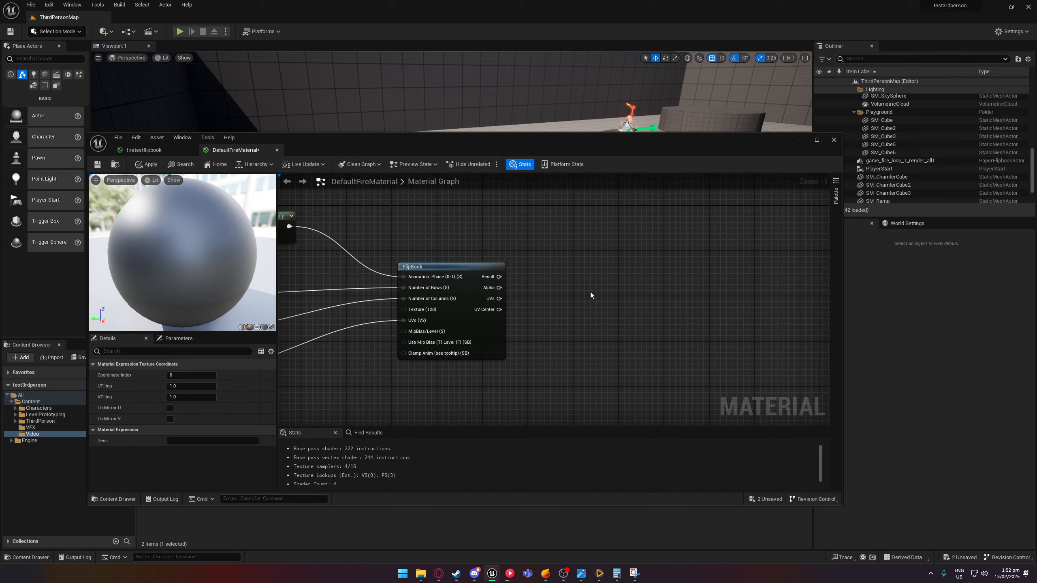
left_click_drag(471, 130, 685, 125)
left_click_drag(163, 402, 788, 333)
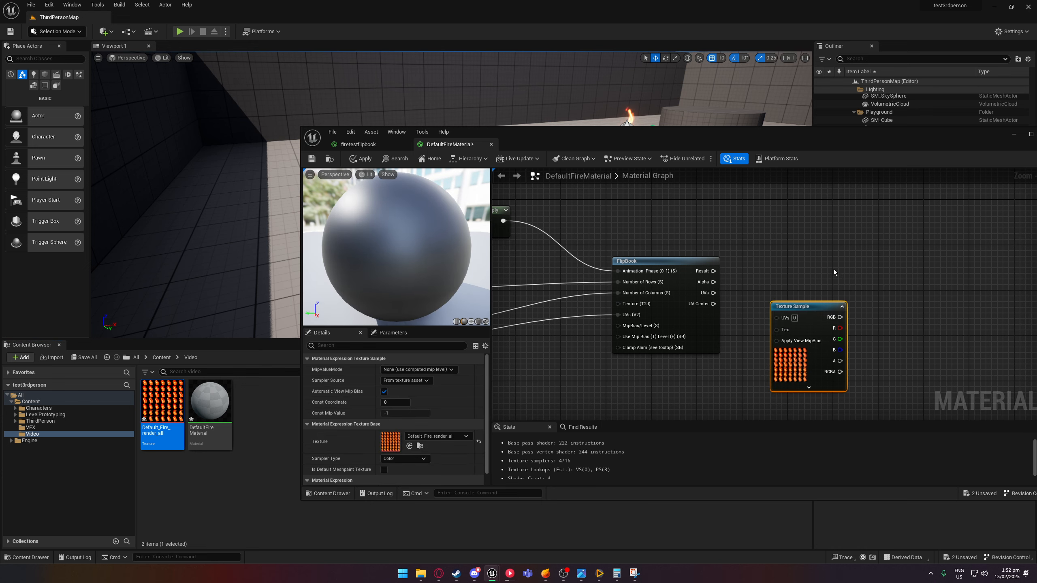
right_click_drag(845, 283, 708, 283)
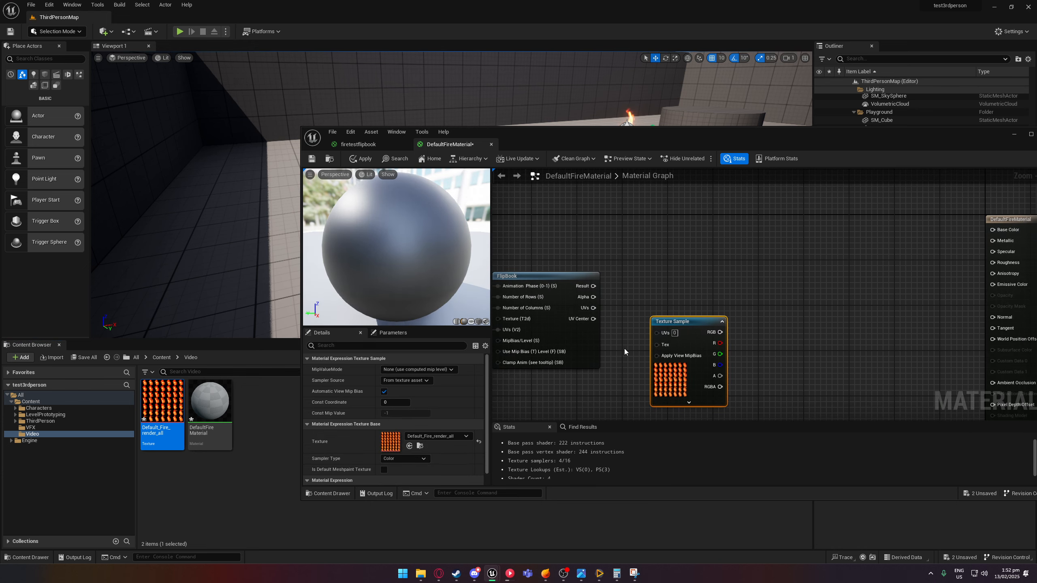
Connect the FlipBook node's UVs output to the UVs input of the fire Texture Sample
left_click_drag(593, 308, 657, 332)
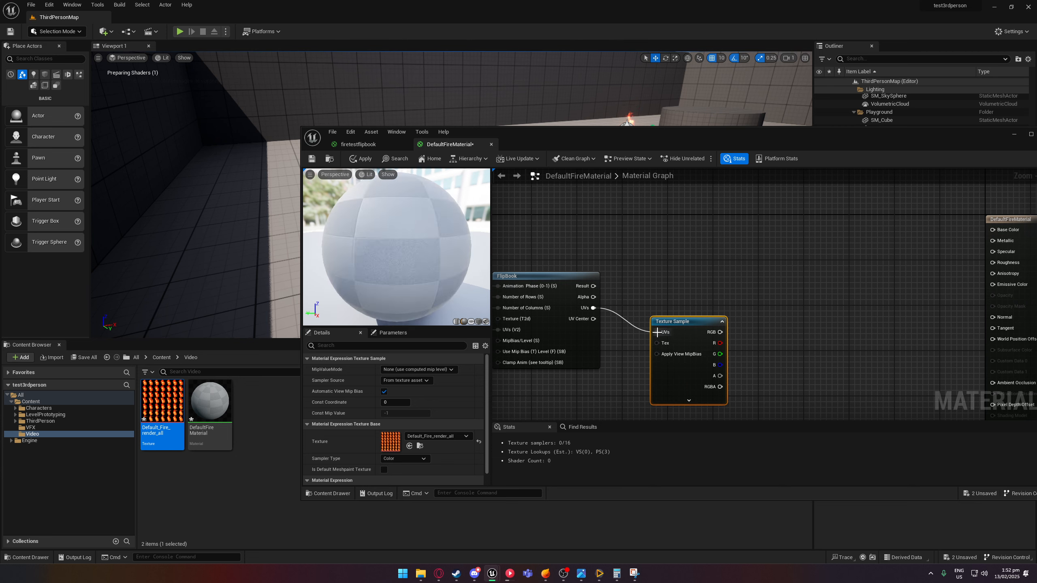
scroll(392, 216, "down", 4)
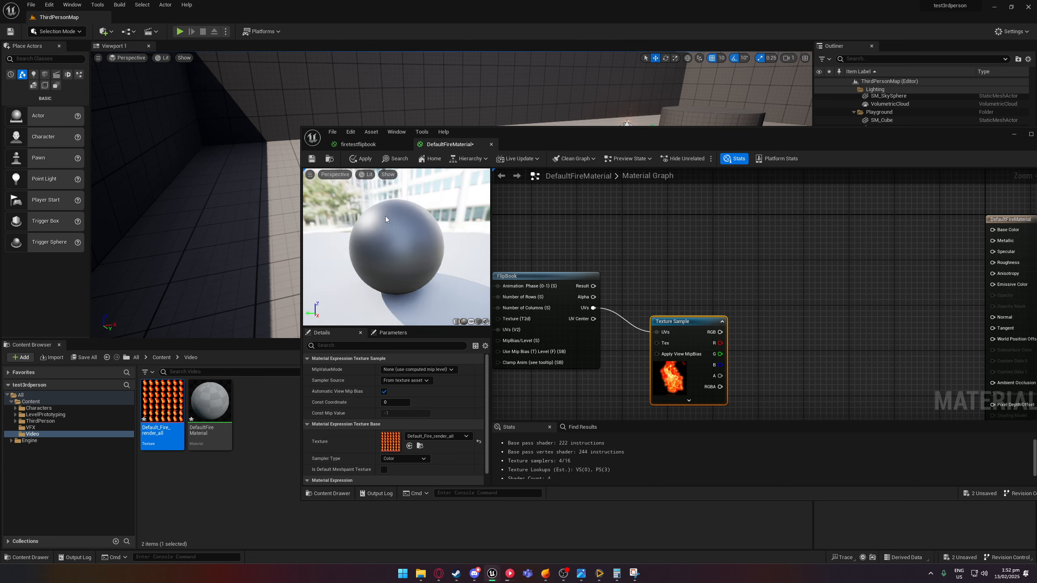
left_click_drag(405, 265, 343, 249)
left_click_drag(504, 248, 384, 235)
Position the Texture Sample and connect its alpha output to the Opacity input of the DefaultFireMaterial output node
right_click_drag(714, 269, 494, 257)
right_click_drag(756, 312, 680, 301)
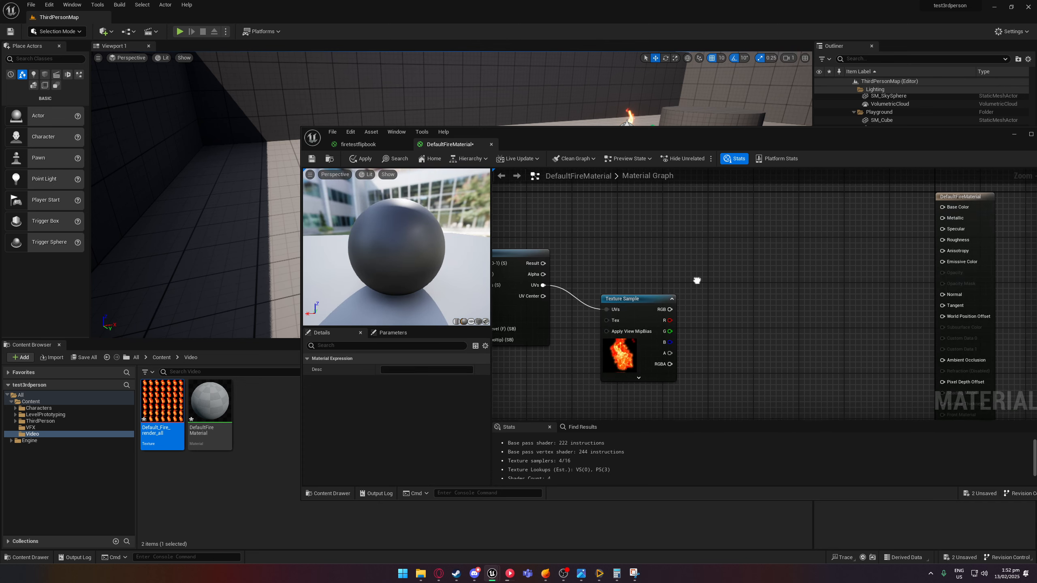
right_click_drag(745, 292, 678, 282)
scroll(618, 283, "down", 1)
right_click_drag(618, 283, 770, 287)
right_click_drag(614, 348, 643, 363)
right_click_drag(771, 238, 623, 260)
left_click_drag(648, 333, 693, 323)
right_click_drag(693, 323, 582, 305)
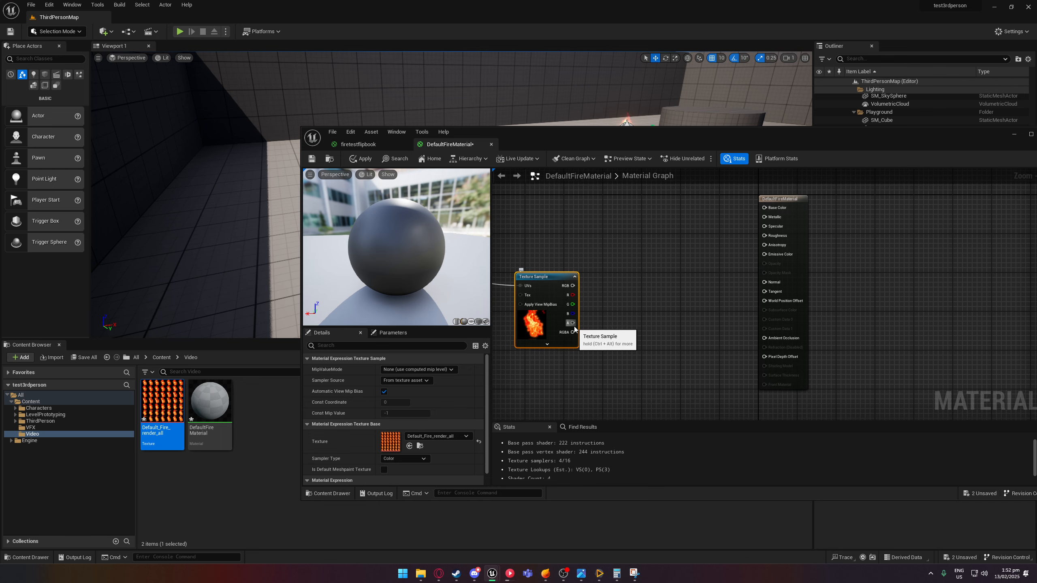
left_click_drag(573, 324, 765, 267)
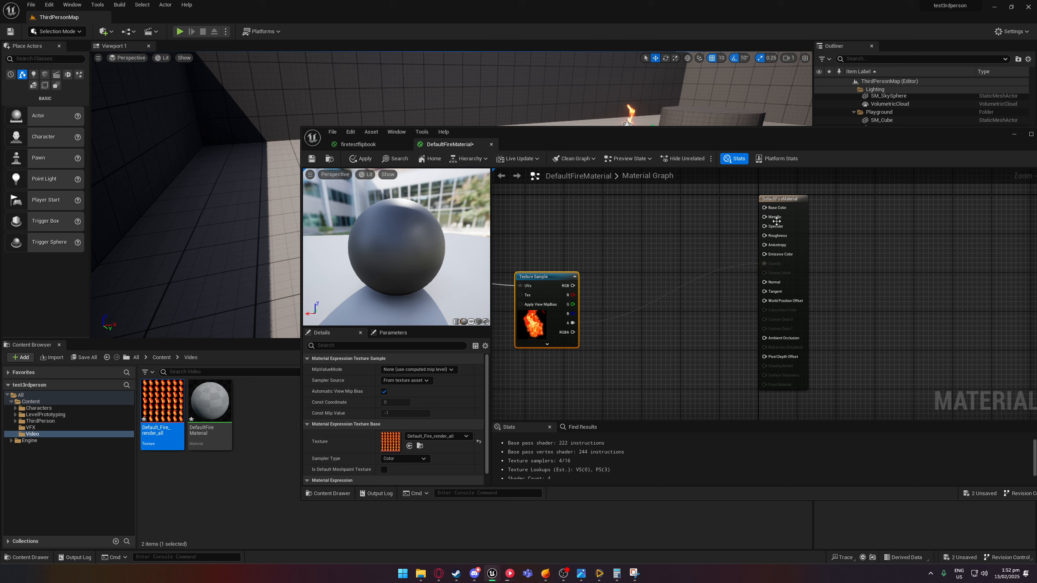
Set the material's Blend Mode to Additive
left_click(776, 221)
left_click(400, 439)
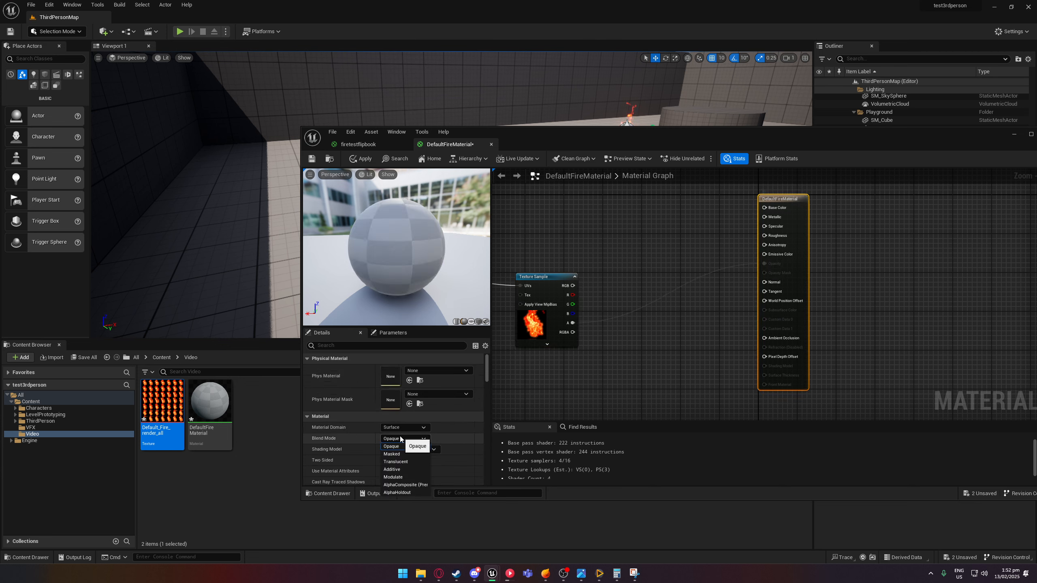
left_click(392, 469)
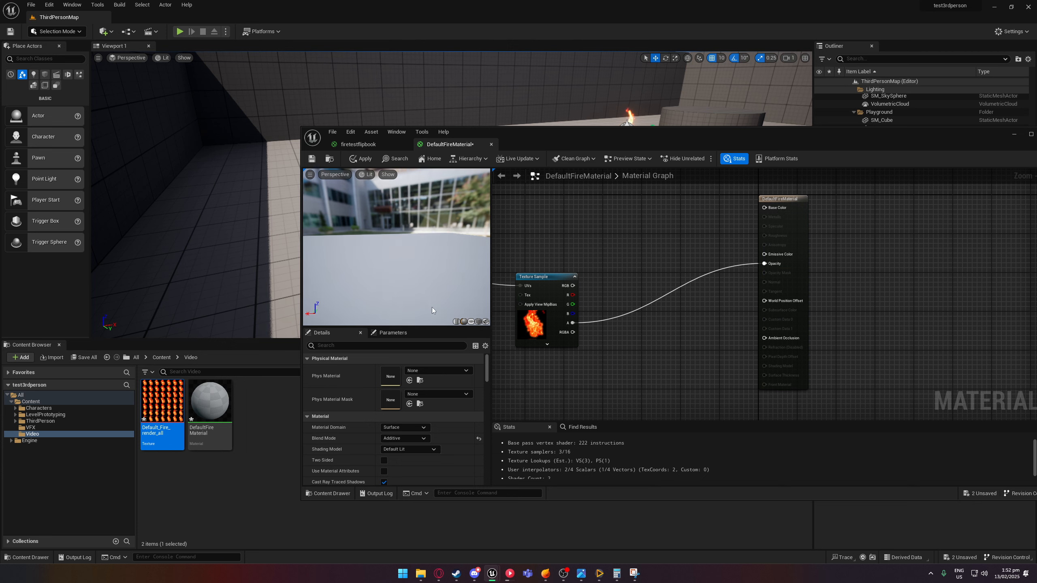
left_click_drag(401, 299, 386, 303)
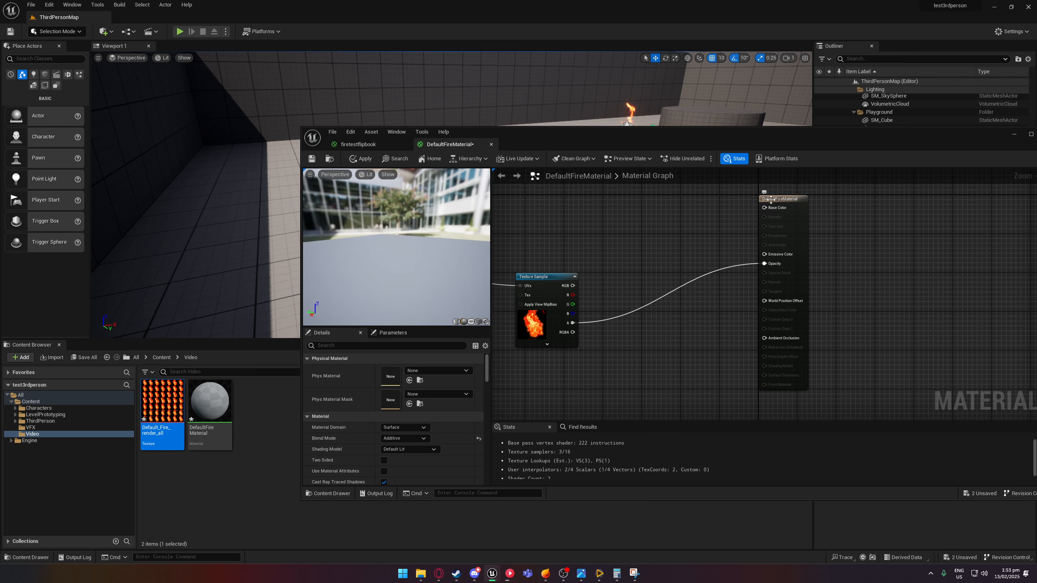
Add two Multiply nodes and chain the Texture Sample's RGB through their B inputs into the material's Emissive Color
left_click(627, 247)
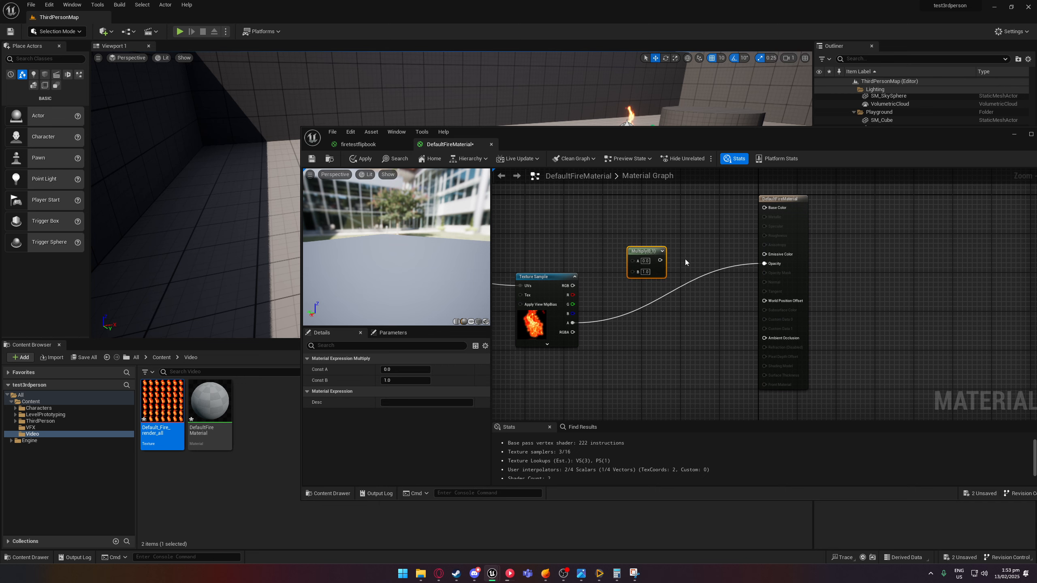
left_click(705, 237)
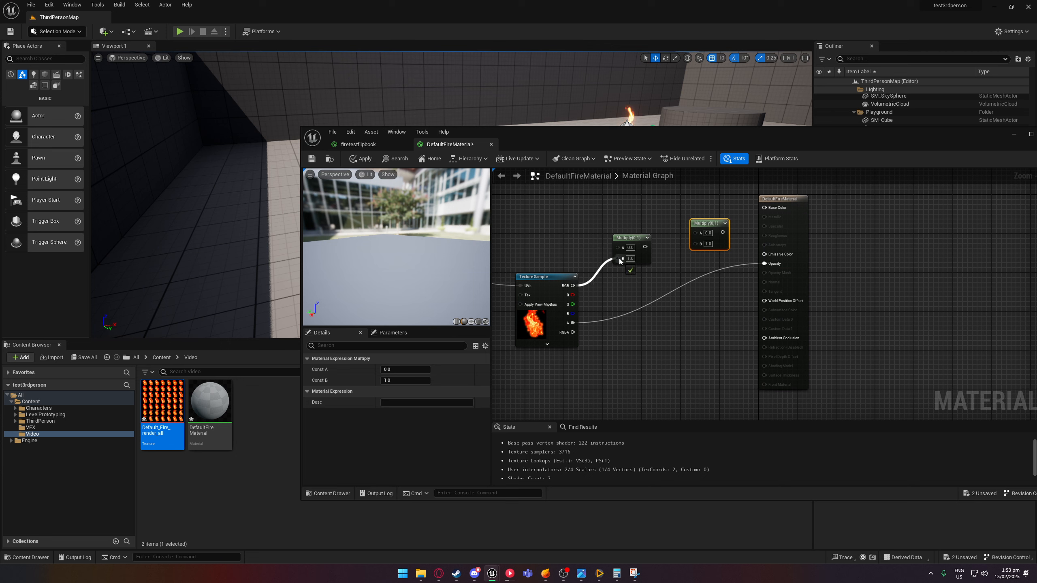
left_click_drag(619, 258, 620, 257)
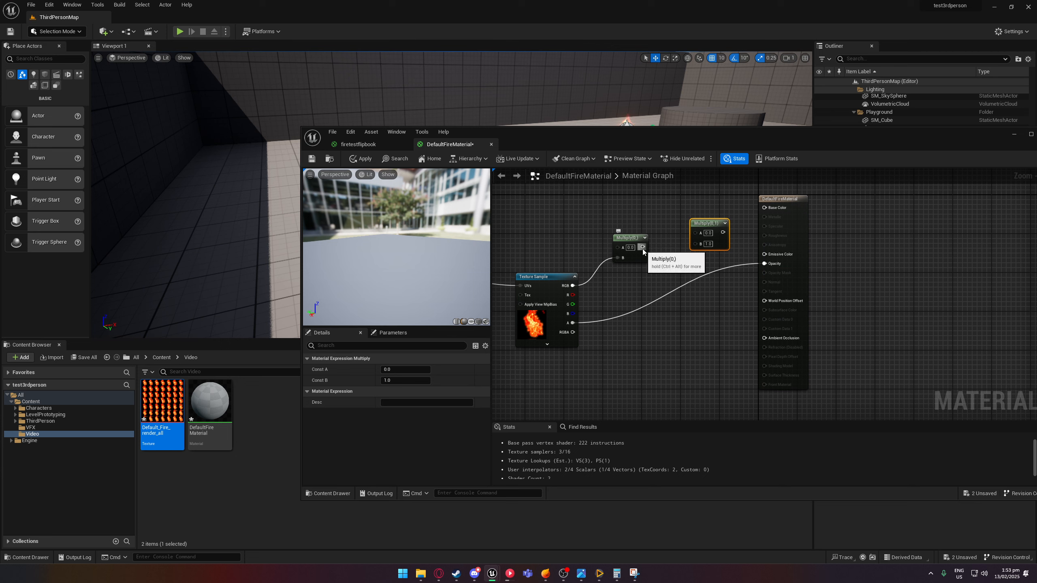
left_click_drag(696, 246, 696, 247)
right_click_drag(721, 232, 710, 262)
left_click_drag(758, 286, 758, 286)
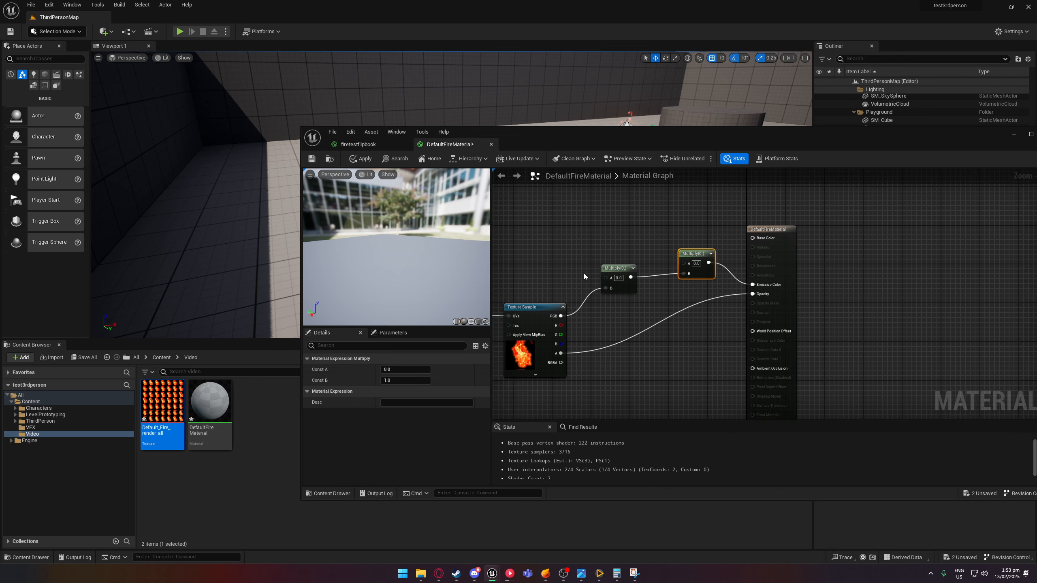
Add a vector parameter named EmissiveColour above the Texture Sample and connect it to the first Multiply's A input
right_click_drag(584, 274, 638, 300)
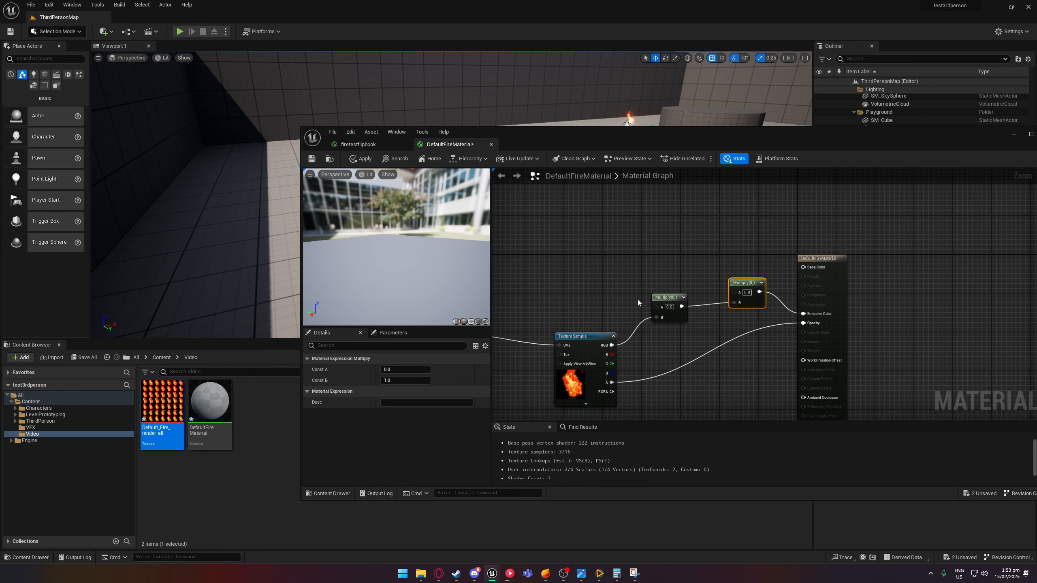
left_click(621, 269)
type("veColour")
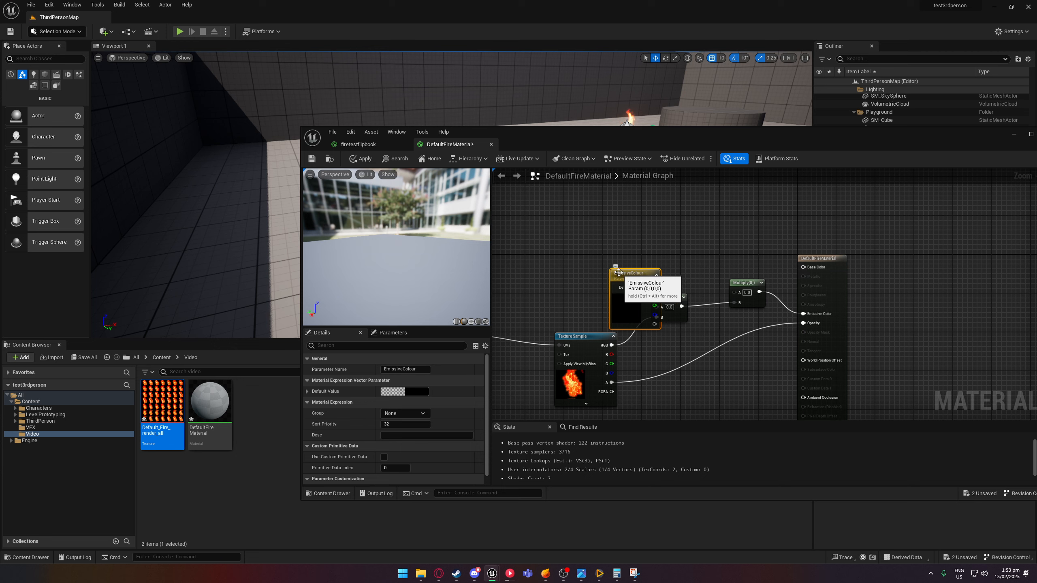
mouse_move(618, 272)
left_mouse_down()
mouse_move(559, 229)
mouse_move(634, 278)
left_mouse_up()
left_click(635, 248)
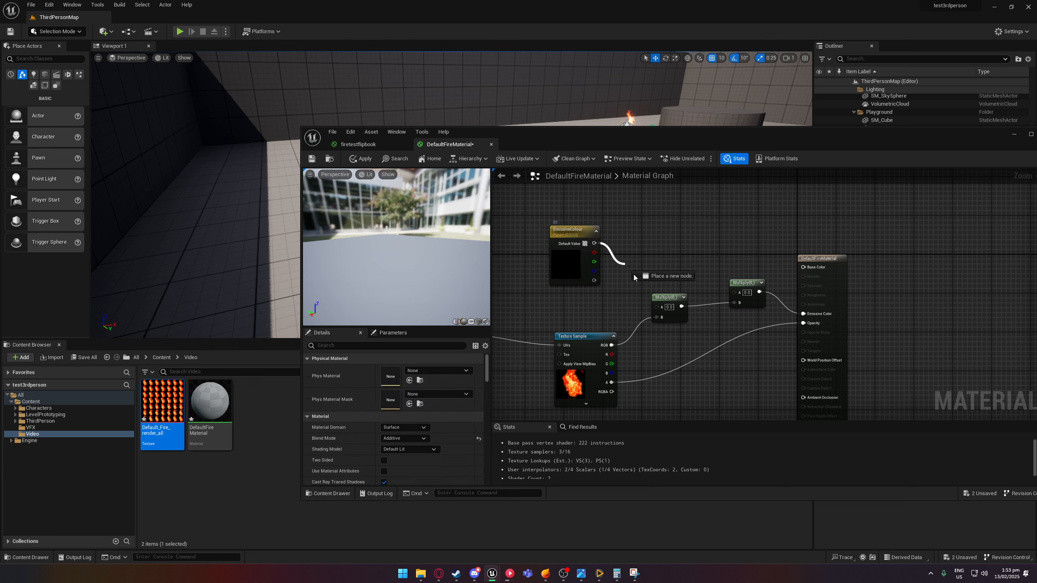
left_click_drag(663, 311, 662, 309)
Set the default value of the EmissiveColour parameter to white
left_click(567, 262)
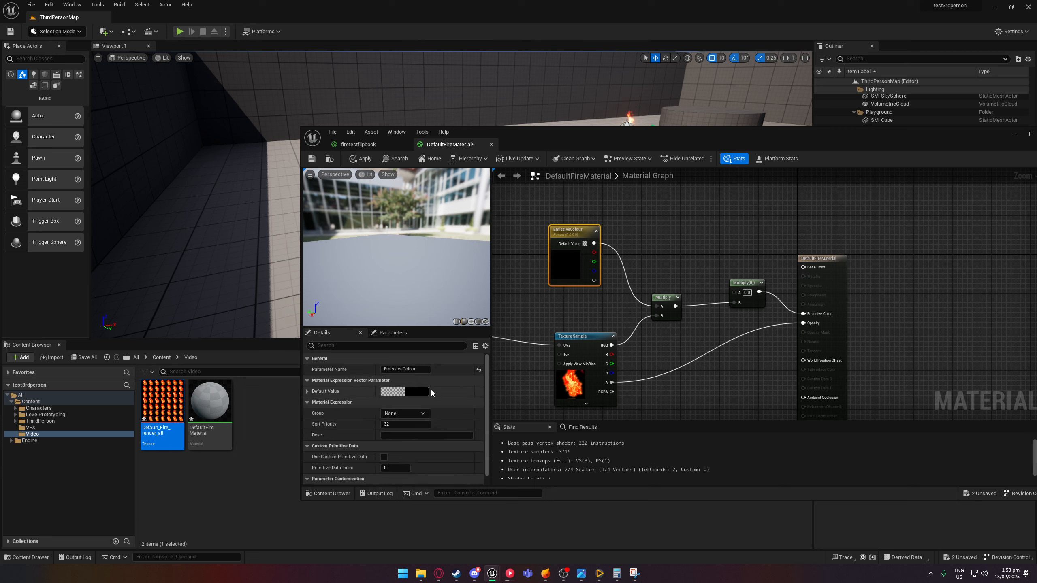
left_click(425, 392)
left_click_drag(541, 456, 552, 351)
left_click(541, 550)
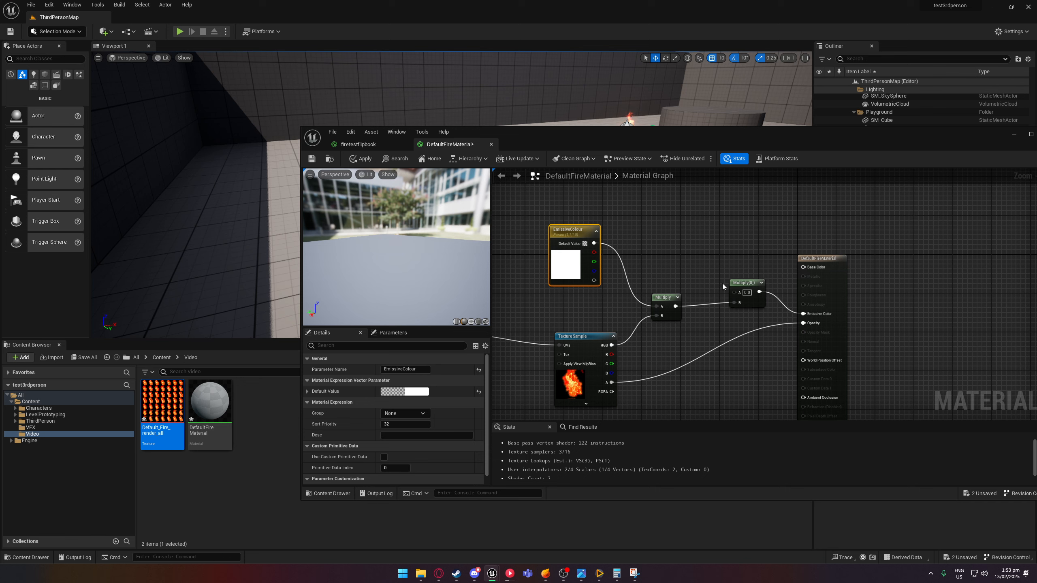
Add a scalar parameter named EmissiveStrength with default value 1.0 and connect it to the second Multiply's A input
left_click(682, 241)
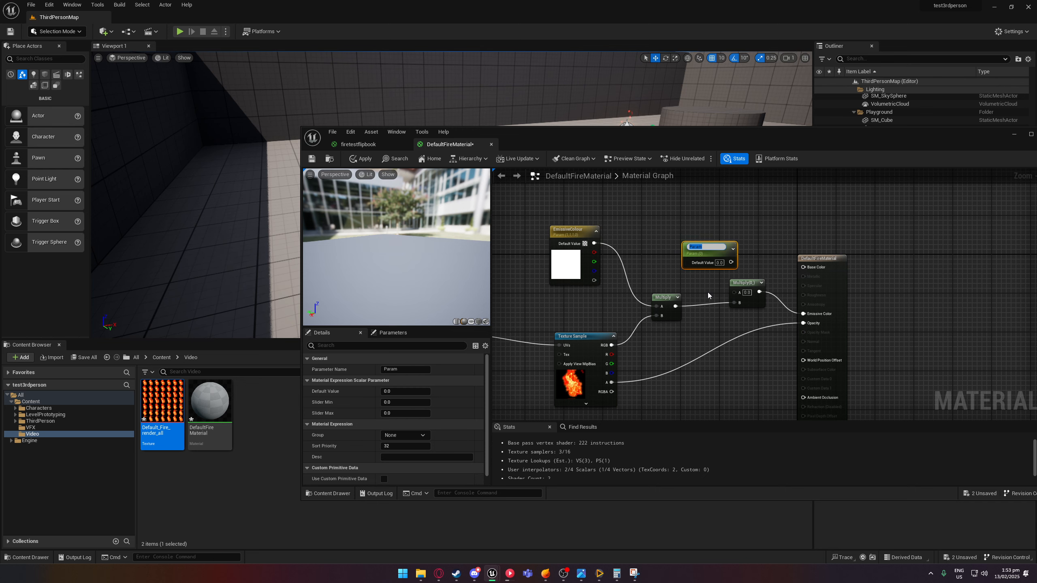
type("EmissiveStrenght")
left_click(720, 264)
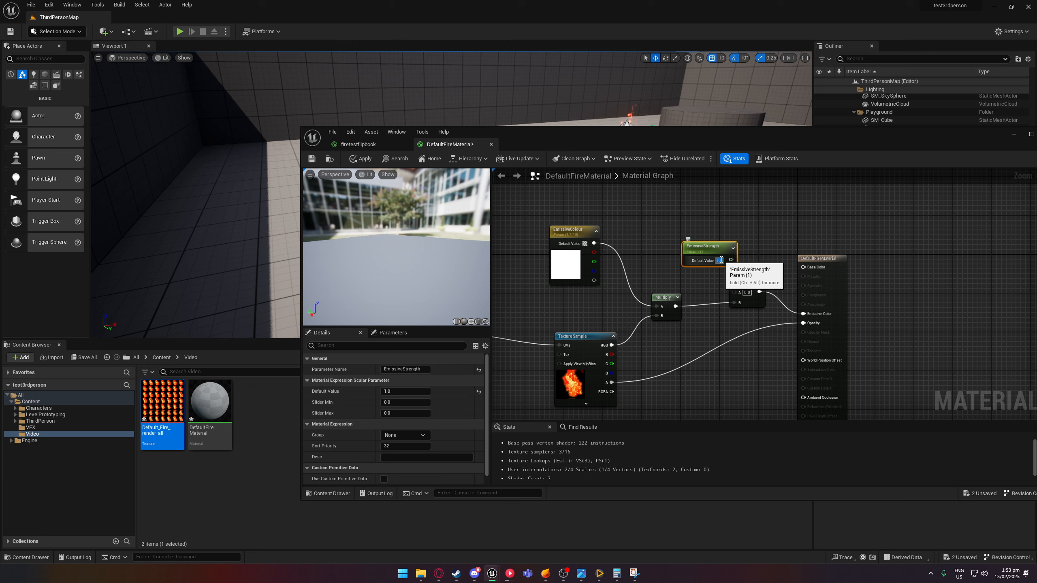
left_click_drag(702, 249, 675, 242)
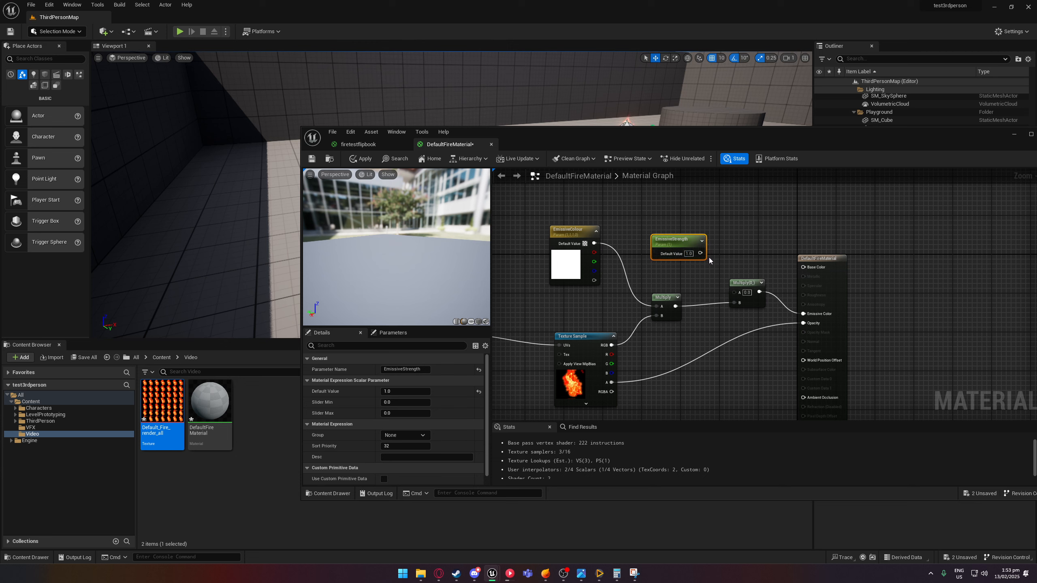
left_click_drag(730, 291, 733, 292)
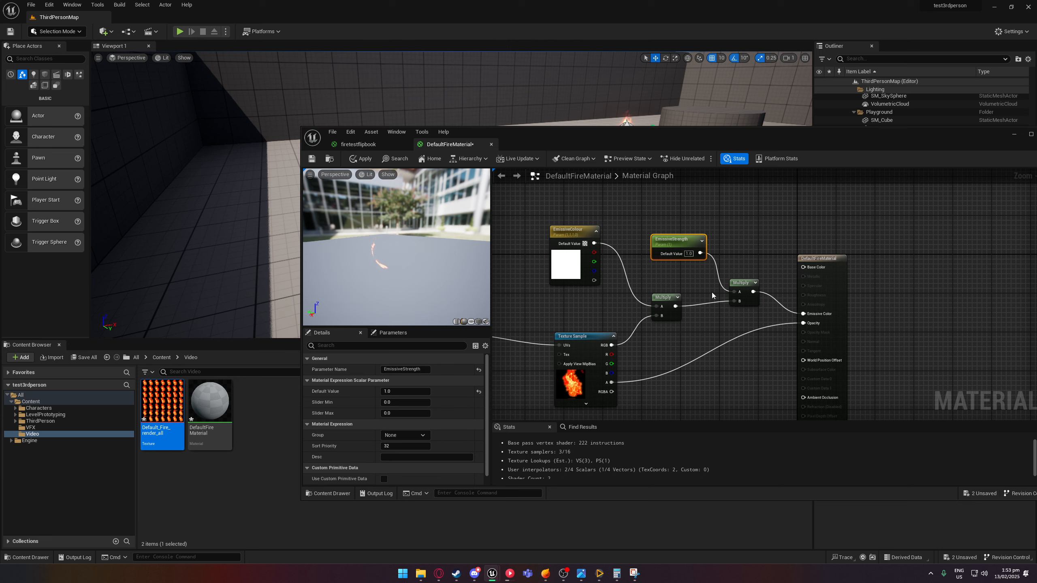
Preview the fire material on a flat plane, then save the material and return to the level
left_click_drag(388, 254, 387, 247)
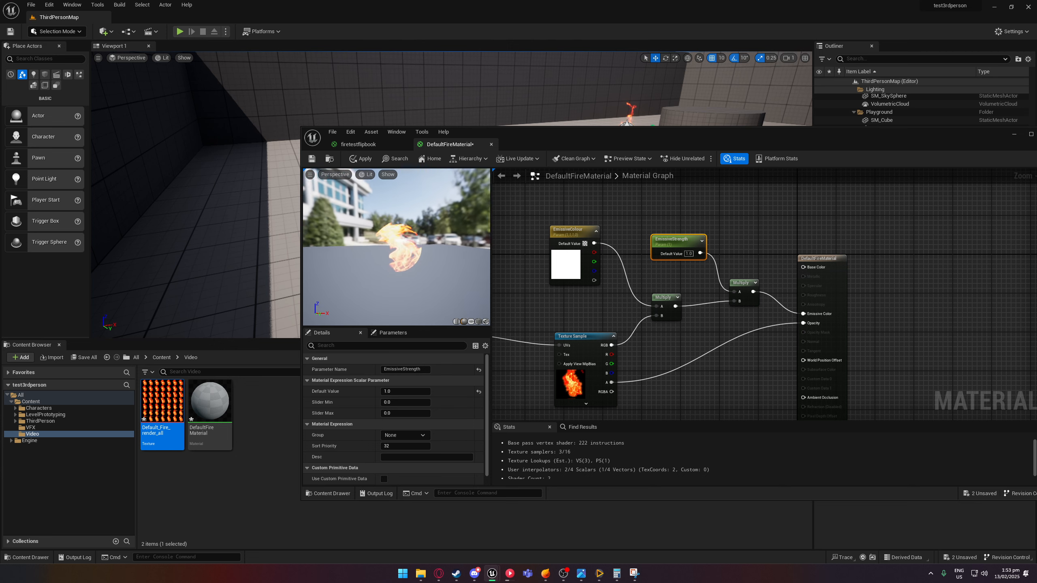
left_click(471, 321)
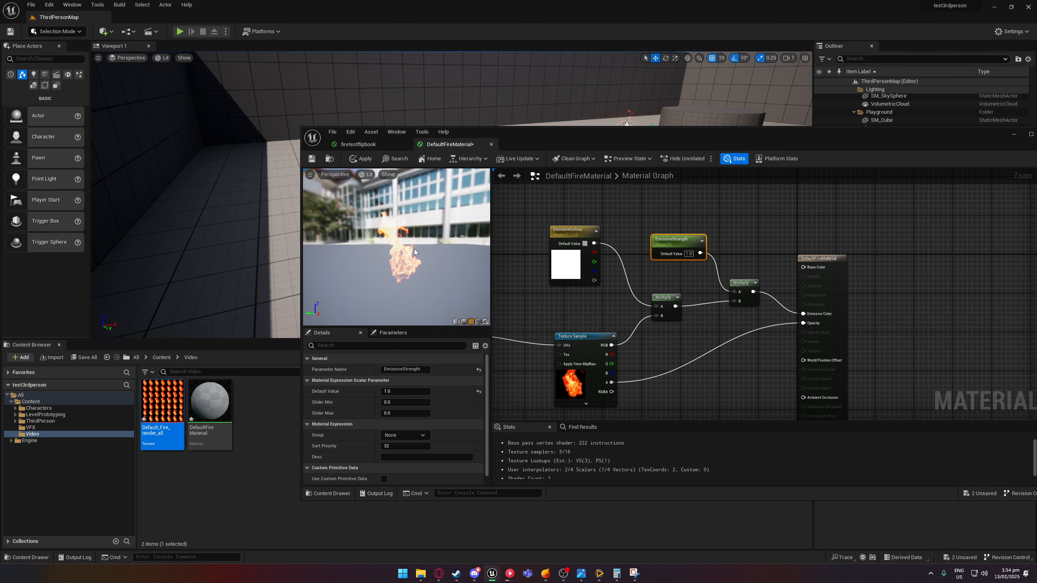
left_click_drag(414, 249, 424, 248)
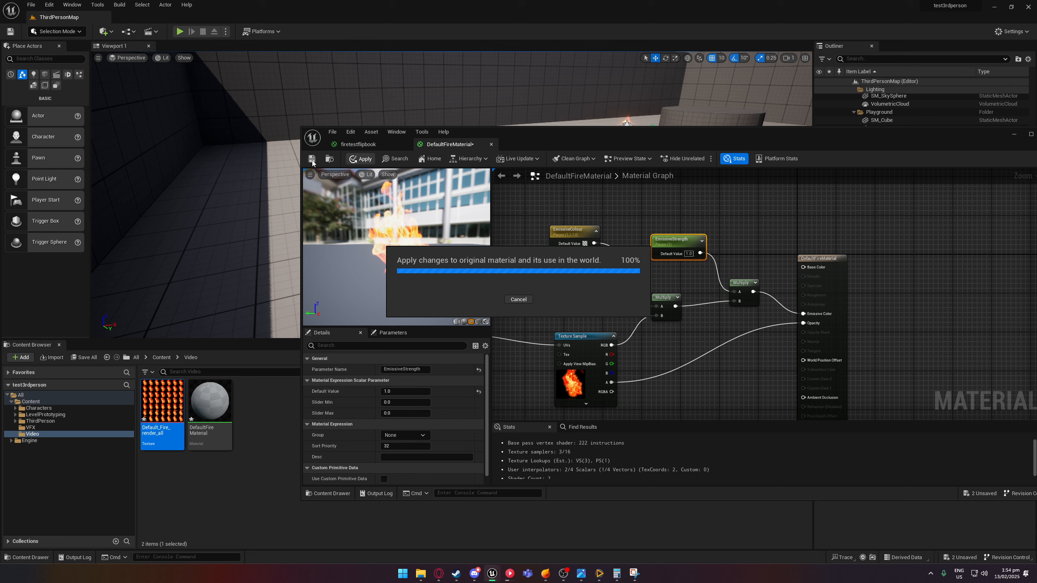
key("ctrl+s")
left_click(1014, 134)
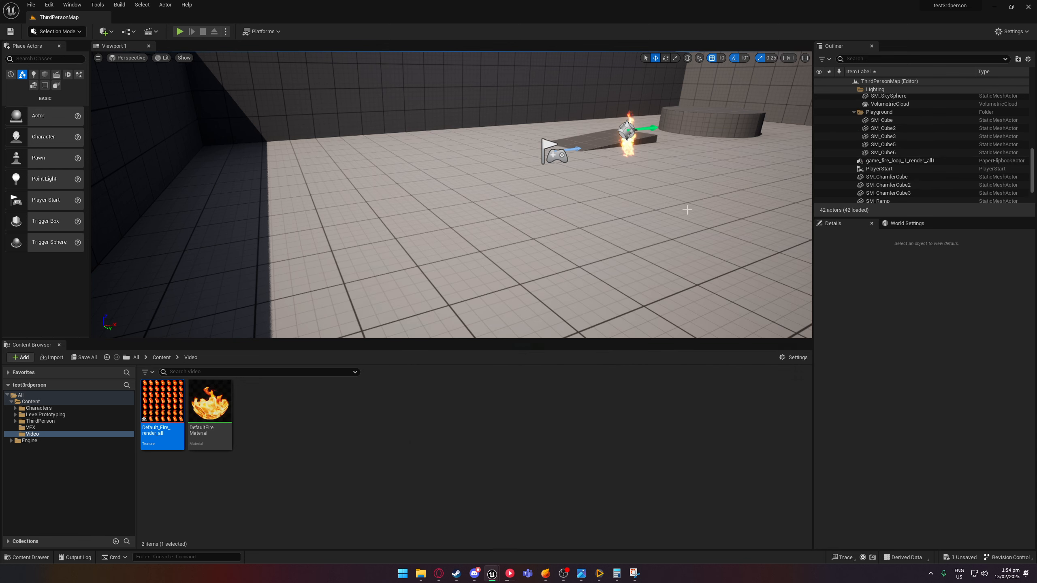
Add a Plane actor to the open floor of the level, raise it to Z 80 and rotate it 90° upright
left_click_drag(210, 404, 462, 216)
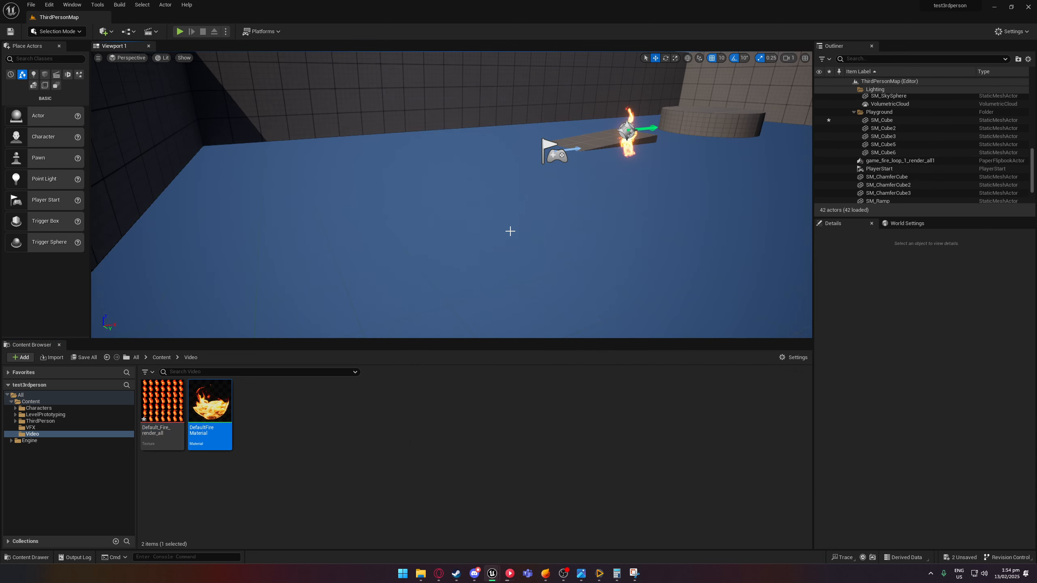
key("ctrl+z")
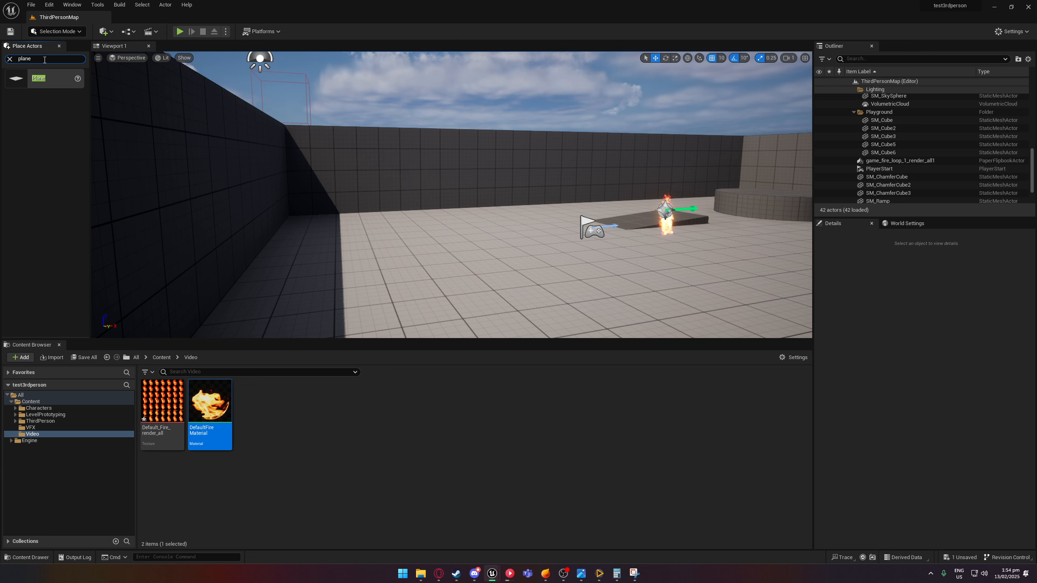
left_click_drag(524, 277, 522, 278)
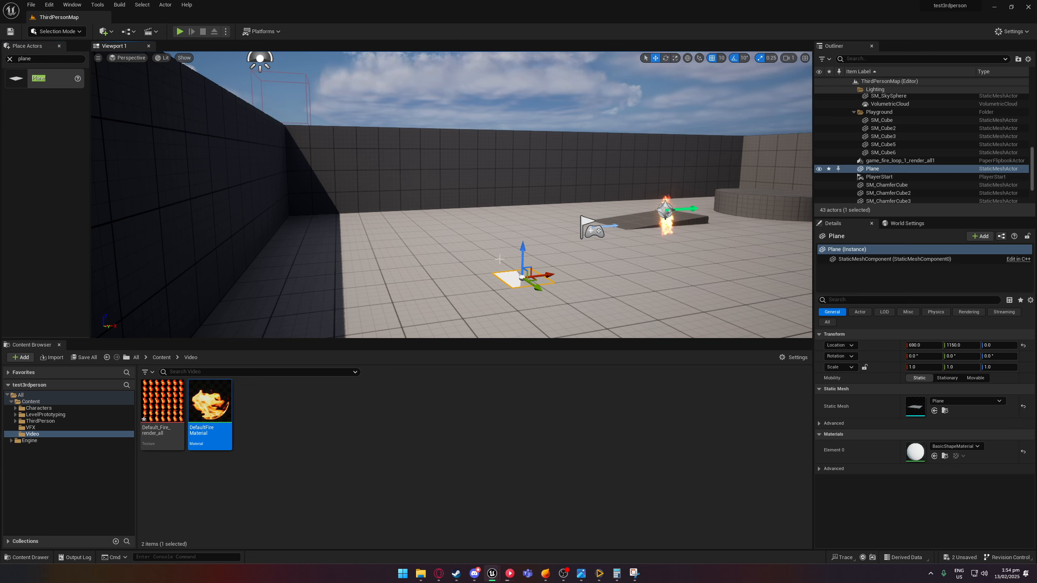
left_click_drag(533, 221, 549, 255)
key("e")
Apply DefaultFireMaterial to the upright plane and inspect the flame up close from another angle
left_click_drag(217, 390, 527, 245)
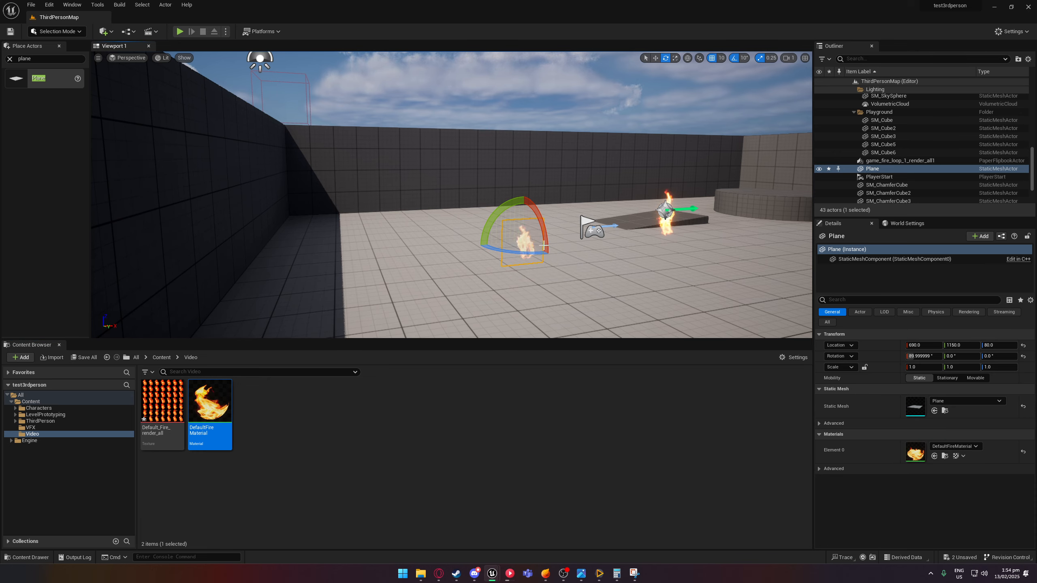
key("f")
right_click_drag(527, 245, 131, 250)
key("d")
Reopen the DefaultFireMaterial graph and enable Two Sided for the material
key("alt+Tab")
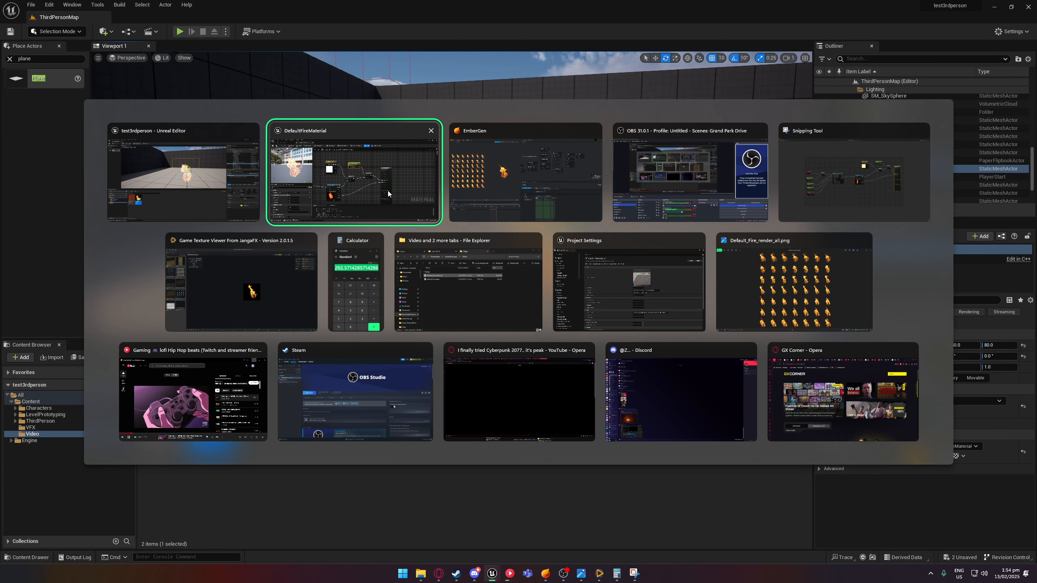
left_click(387, 190)
scroll(396, 424, "down", 2)
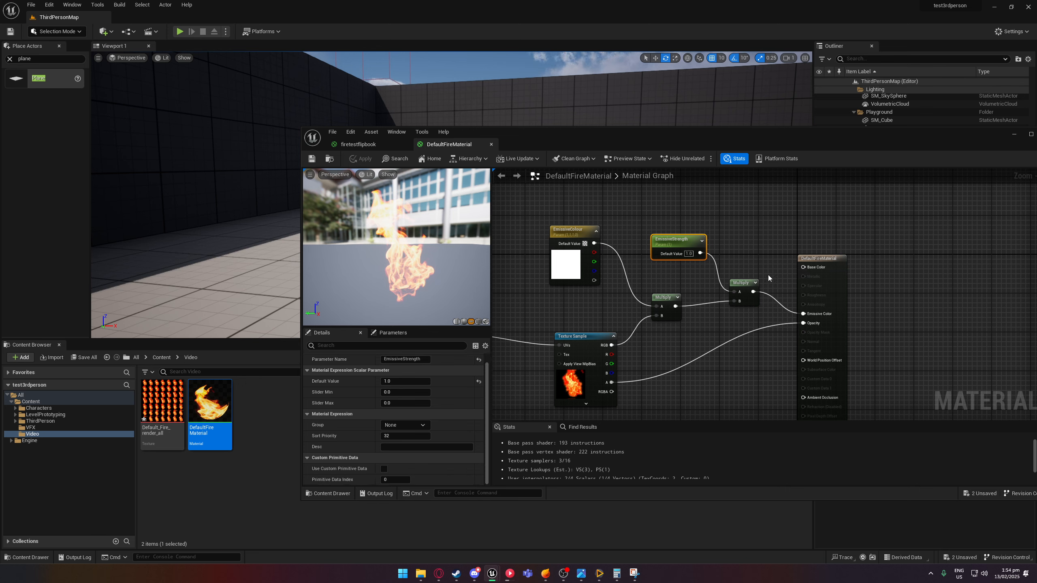
left_click(818, 261)
scroll(373, 400, "down", 2)
left_click(384, 398)
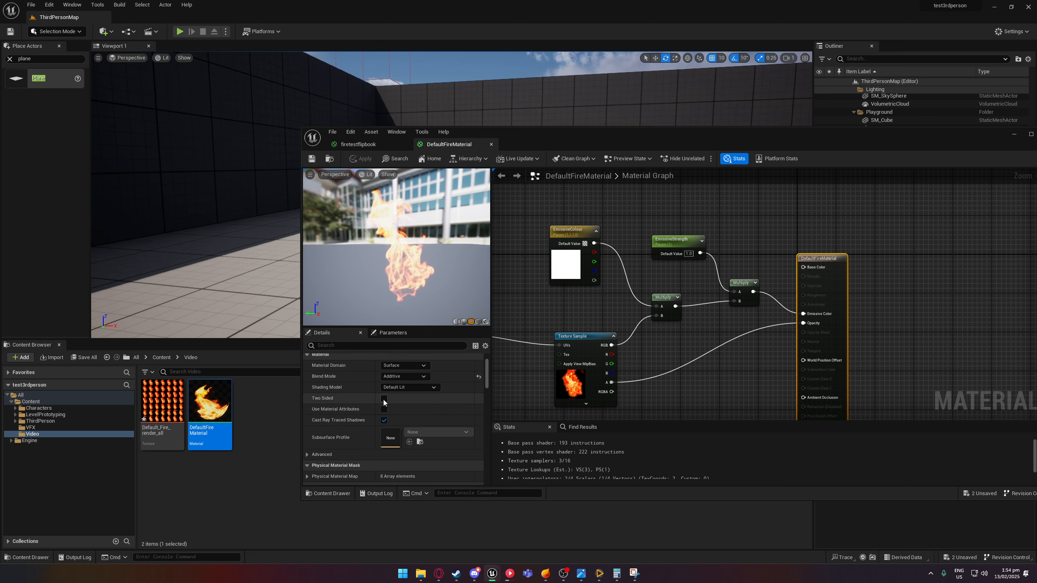
Try enabling Contact Shadows in the material's translucency settings
scroll(411, 427, "down", 5)
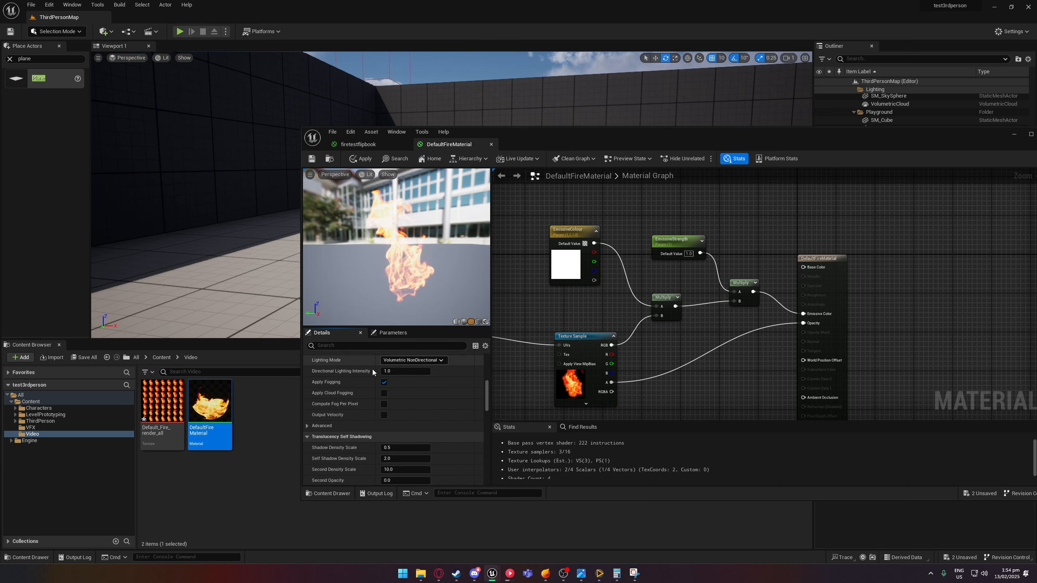
scroll(387, 414, "down", 1)
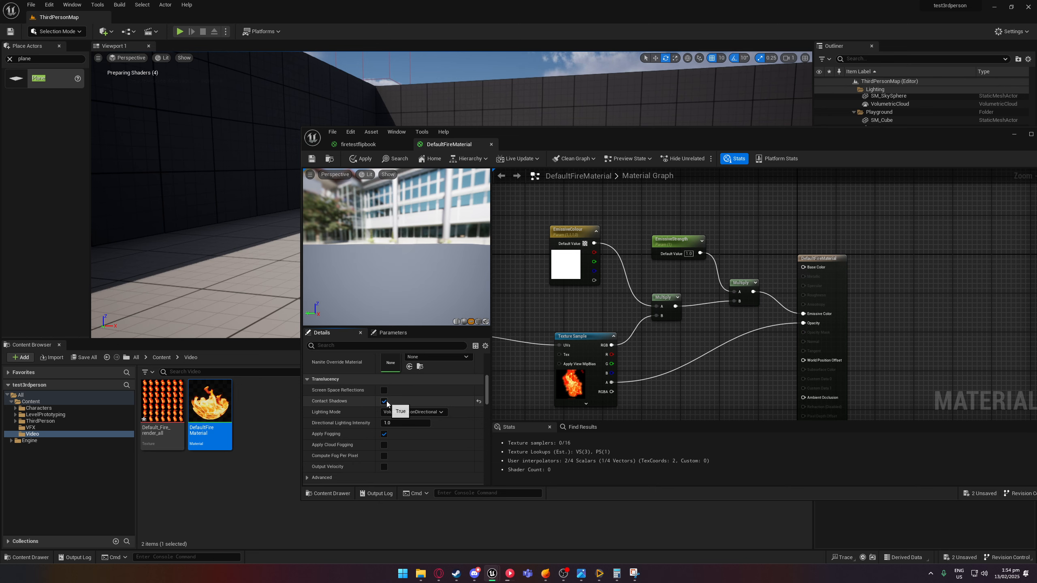
scroll(385, 428, "down", 3)
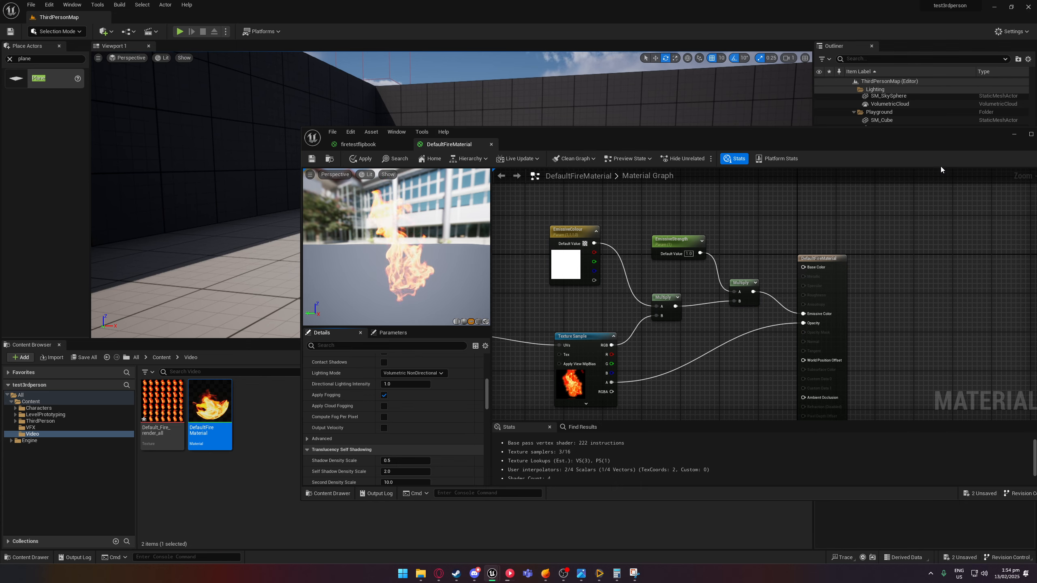
Look over the two-sided flame in the level from other angles, and save DefaultFireMaterial
left_click(1015, 134)
key("s")
right_click_drag(653, 137, 649, 122)
left_click(653, 137)
key("a")
right_click_drag(644, 250, 808, 249)
key("alt+Tab")
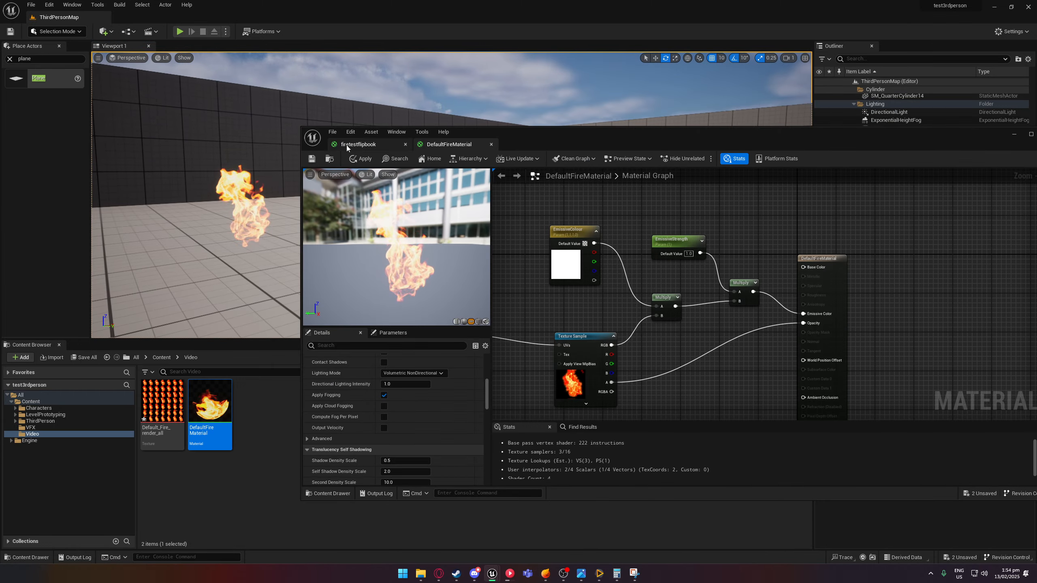
left_click(312, 158)
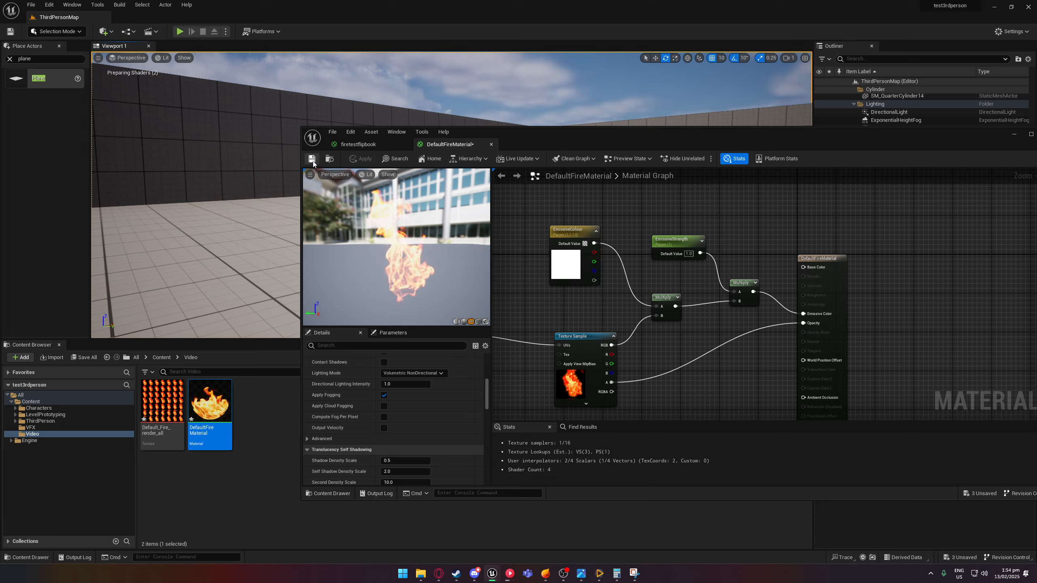
left_click(1015, 134)
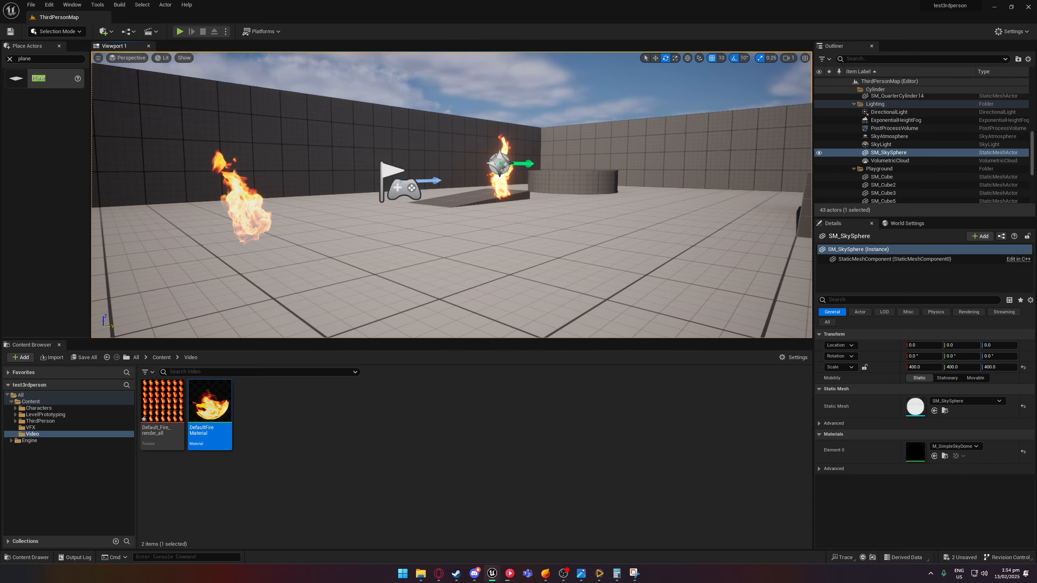
Play the level, run the character around the fire planes to view them from several sides, and stop playing
right_click_drag(449, 204, 376, 231)
mouse_move(475, 231)
right_mouse_down()
mouse_move(424, 237)
mouse_move(493, 238)
right_mouse_up()
left_click(180, 31)
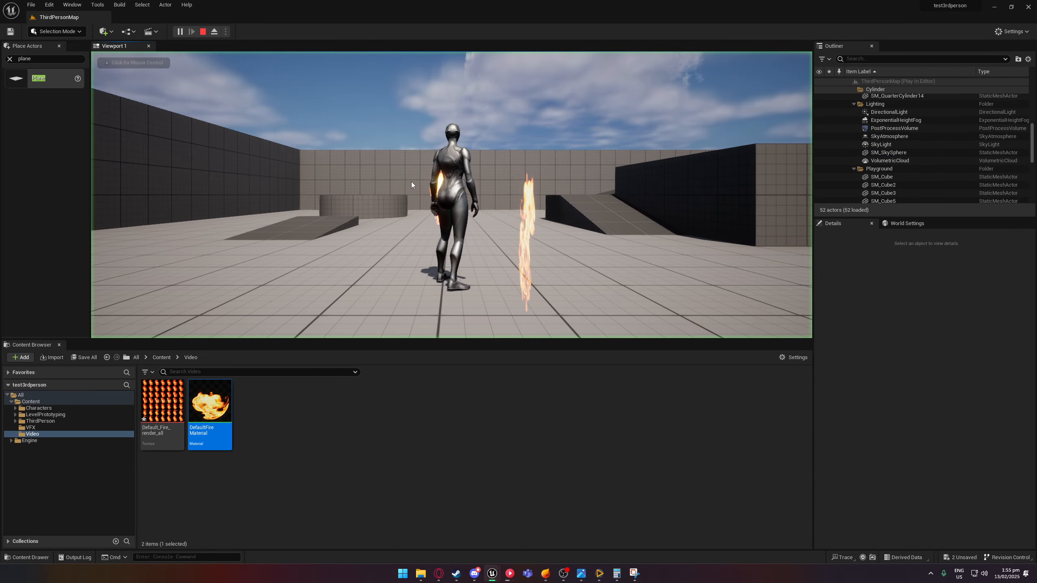
key("d")
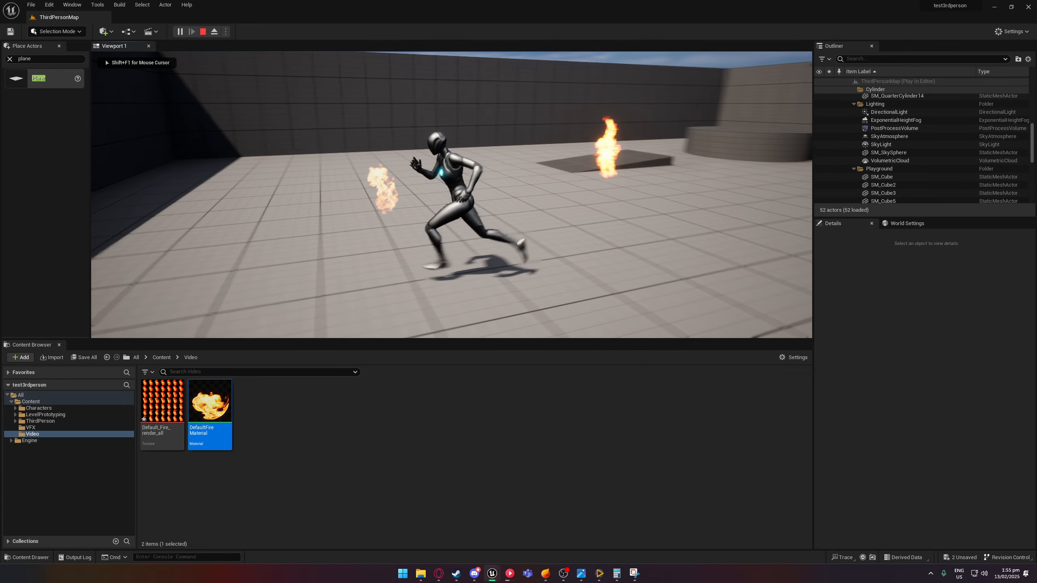
key("a")
key("w")
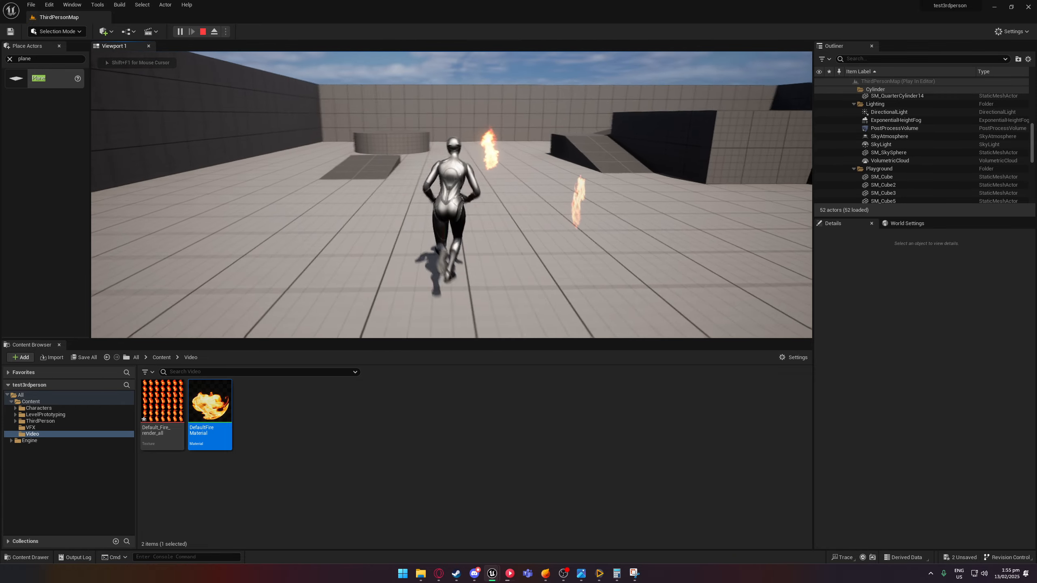
key("d")
key("a")
key("d")
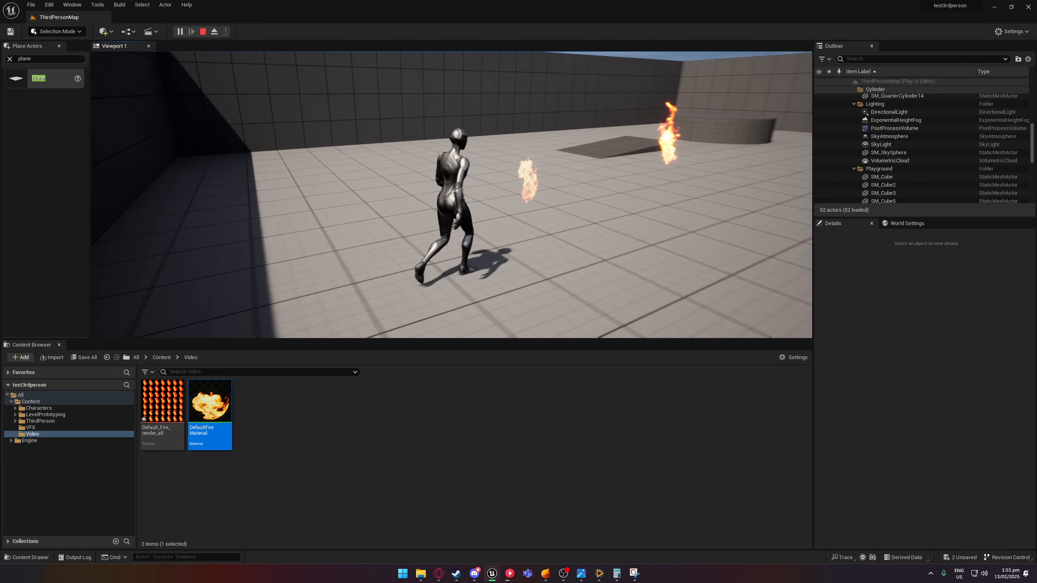
key("d")
key("a")
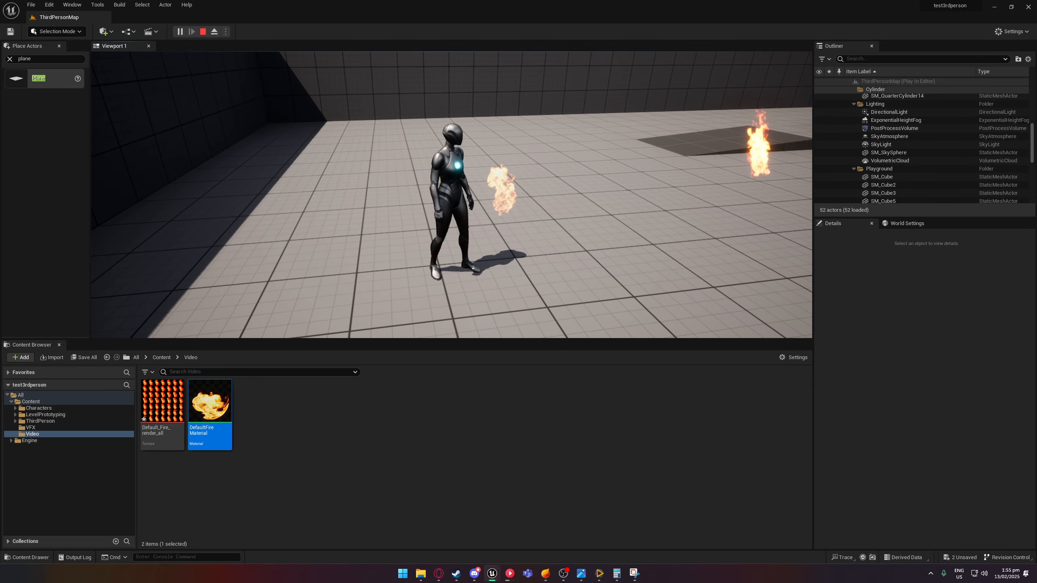
key("Escape")
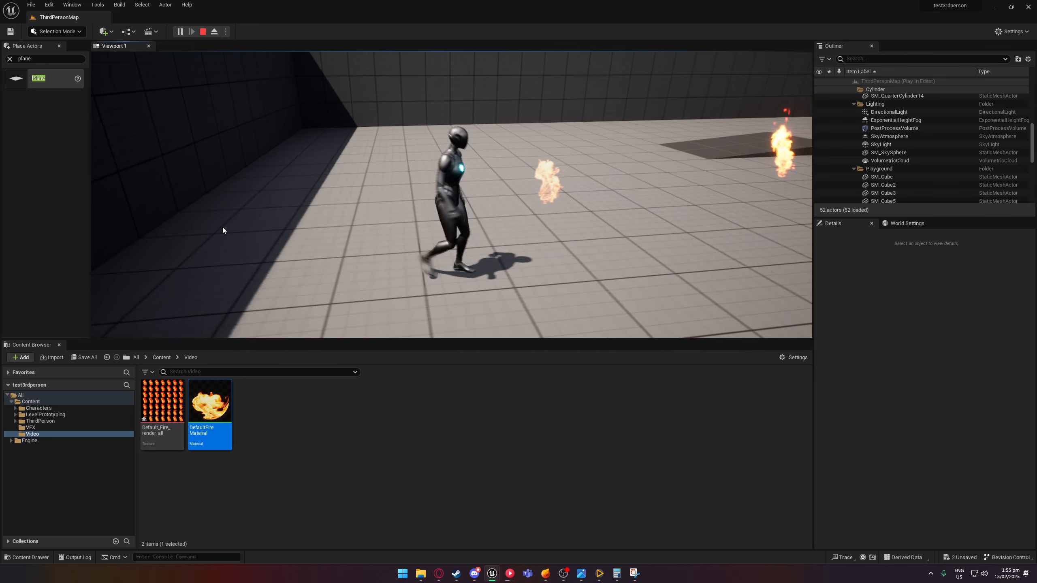
Select the fire plane in the level and create a material instance of DefaultFireMaterial named INST_DefaultFireMaterial
right_click_drag(225, 229, 232, 210)
left_click(527, 216)
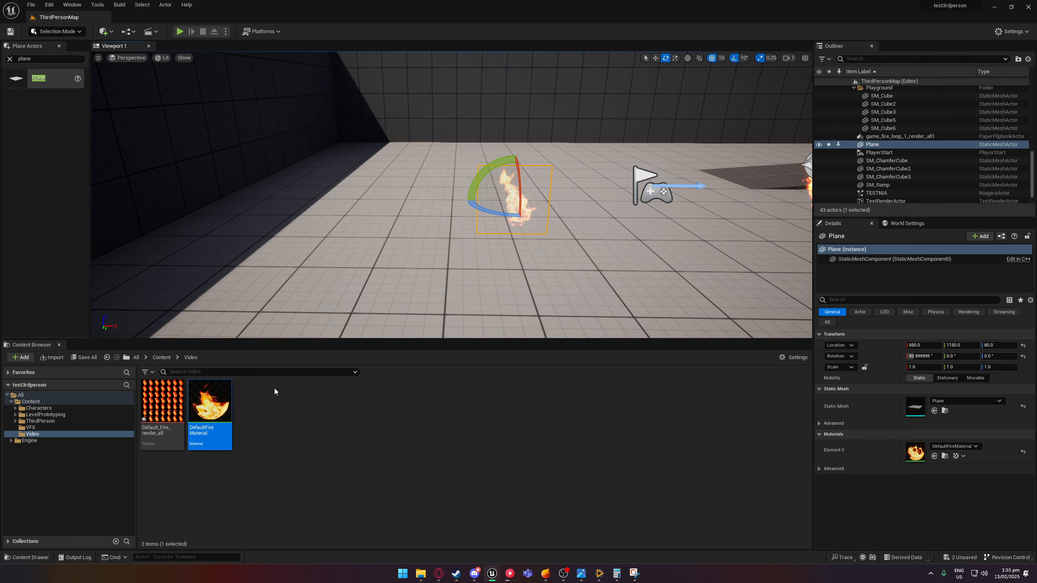
right_click(216, 404)
left_click(284, 216)
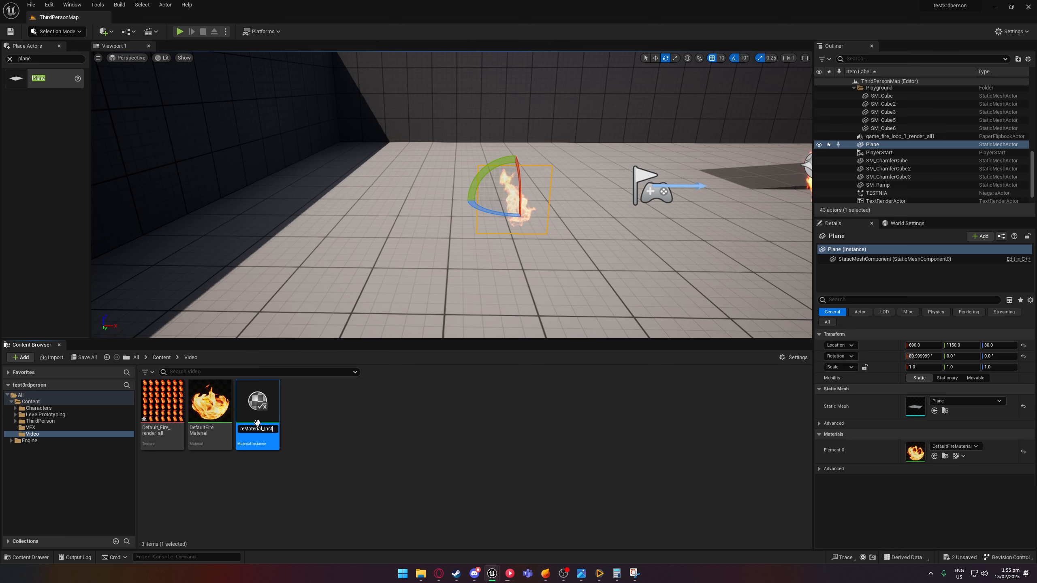
key("BackSpace")
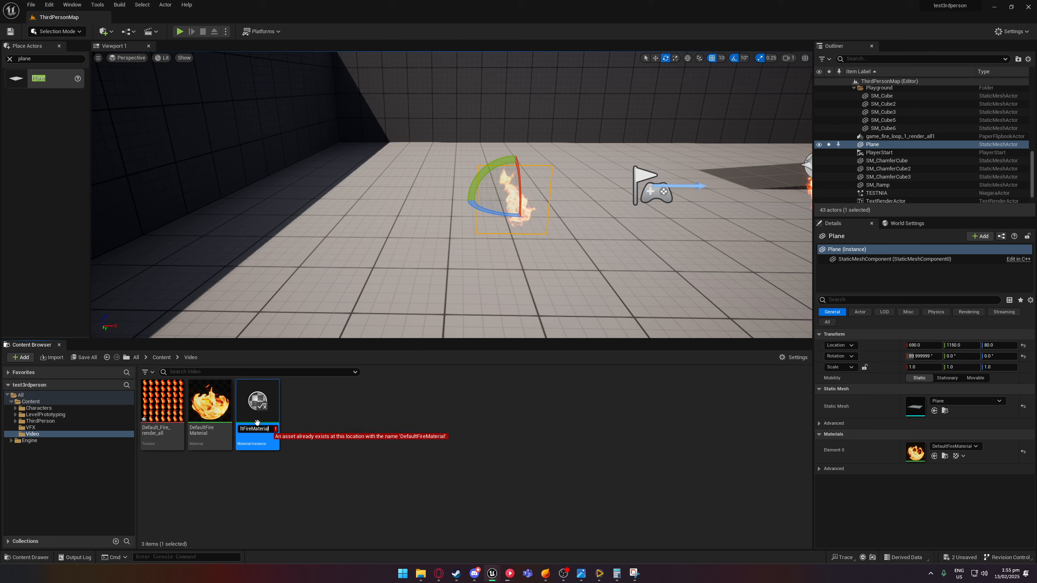
type("IJNS")
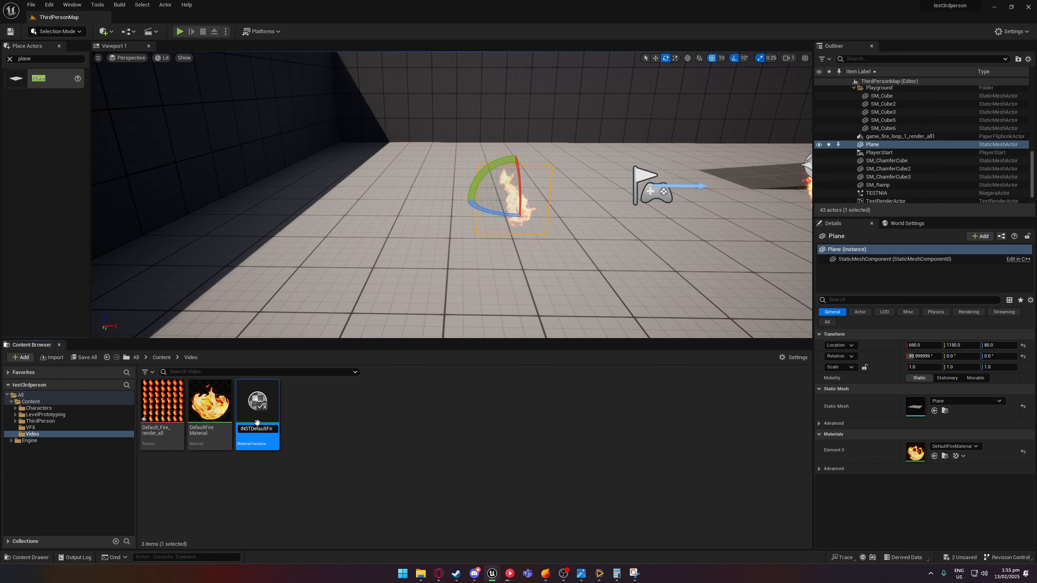
key("Return")
Open INST_DefaultFireMaterial, adjust its preview, and enable the Time, EmissiveStrength and EmissiveColour parameter overrides
double_click(257, 409)
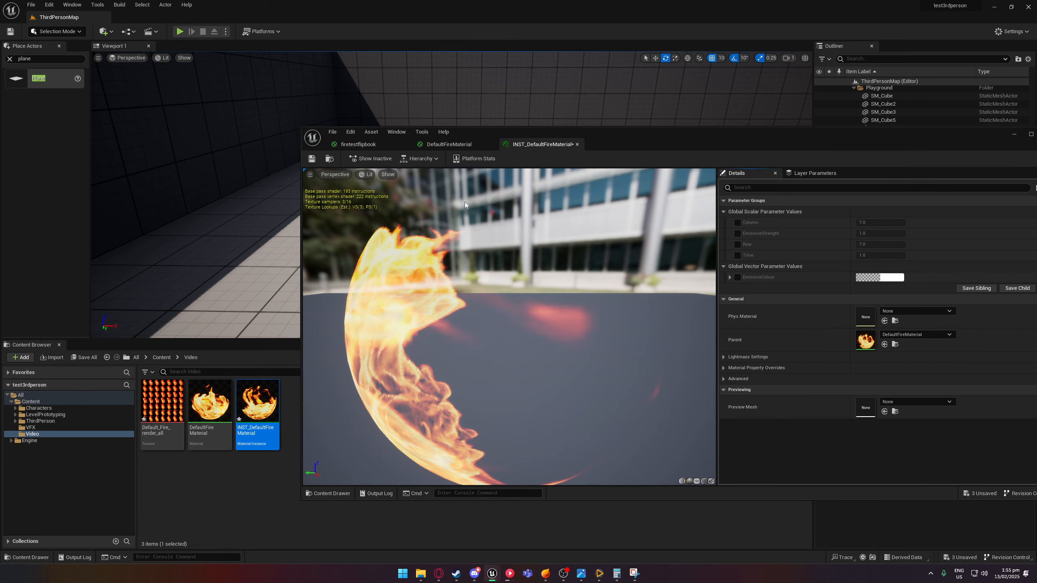
scroll(530, 252, "down", 6)
left_click_drag(570, 322, 662, 304)
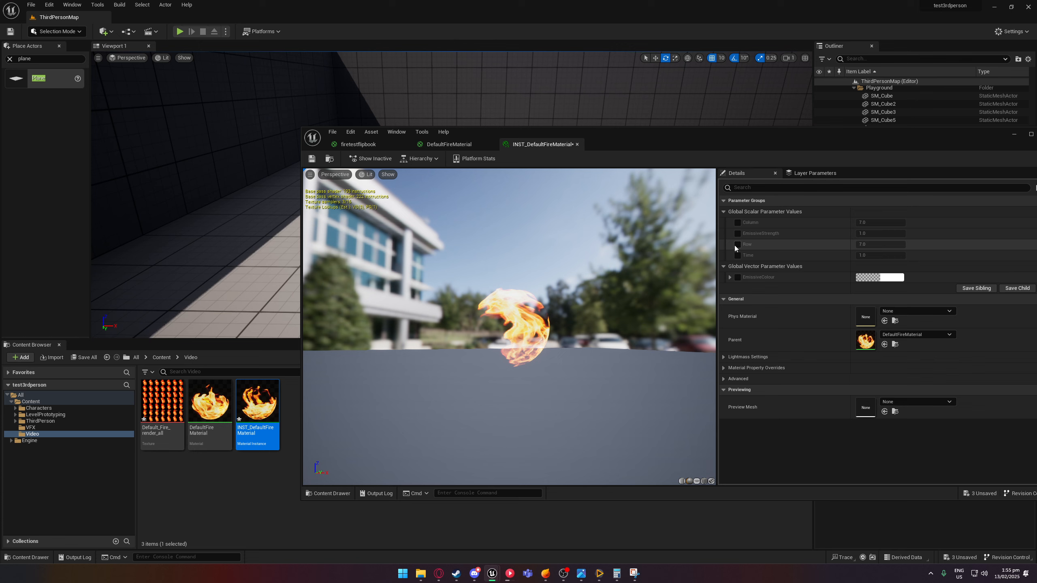
left_click(737, 256)
left_click(738, 233)
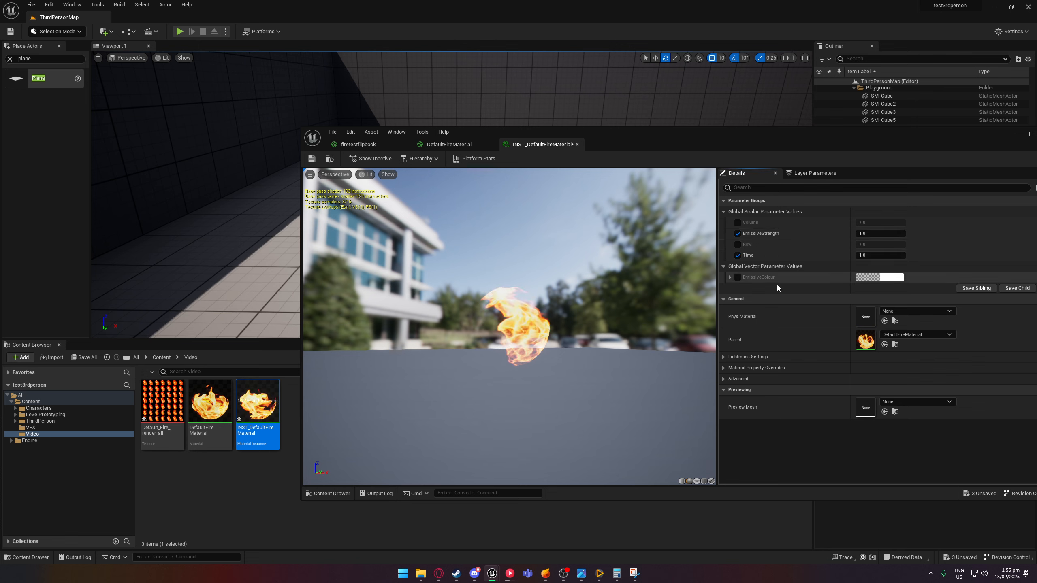
left_click(738, 278)
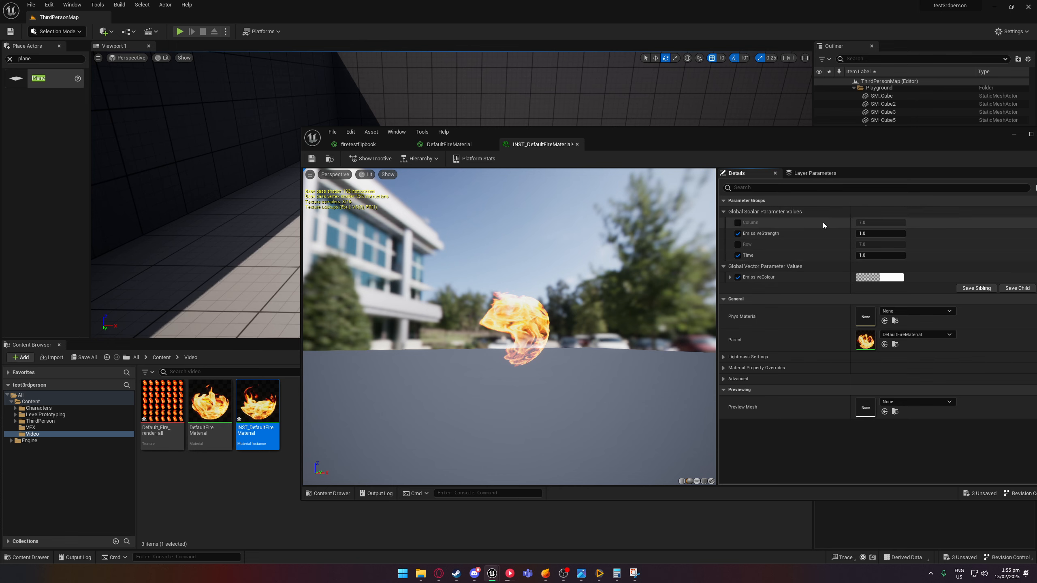
Reopen the DefaultFireMaterial graph and look through the Texture Sample node's available actions
left_click_drag(685, 146, 1036, 279)
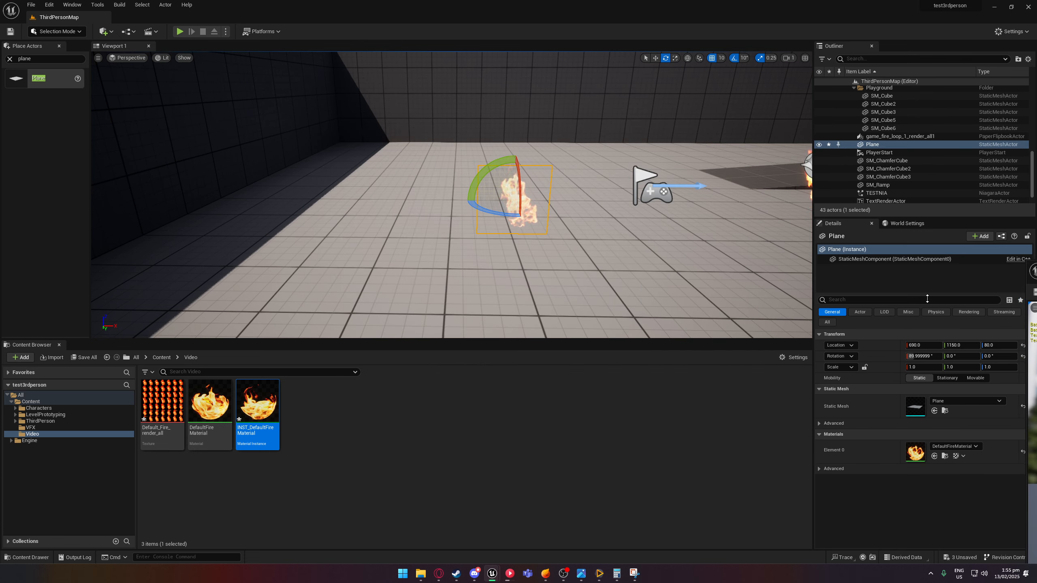
left_click(209, 403)
double_click(209, 402)
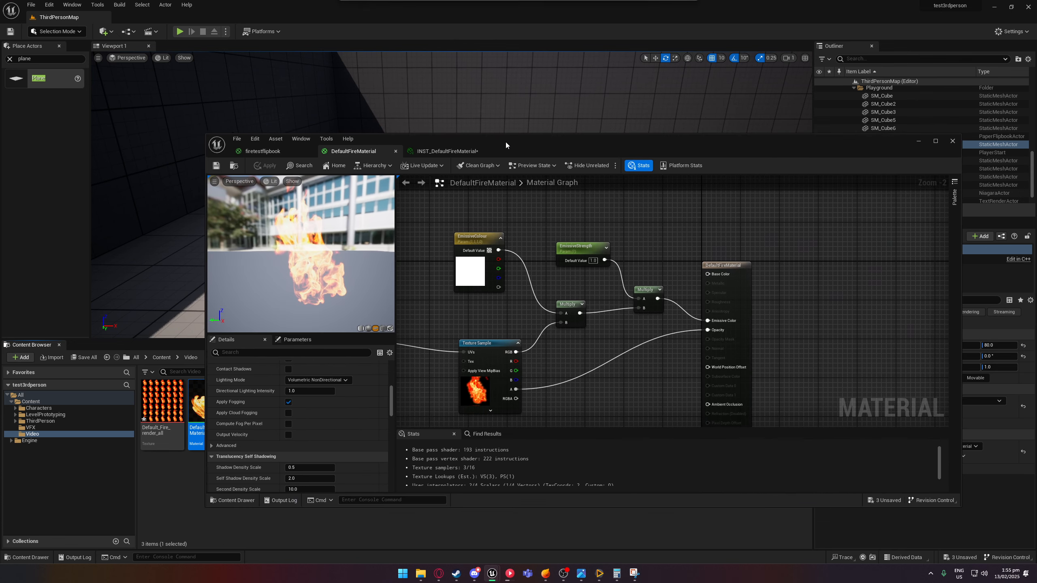
right_click(496, 349)
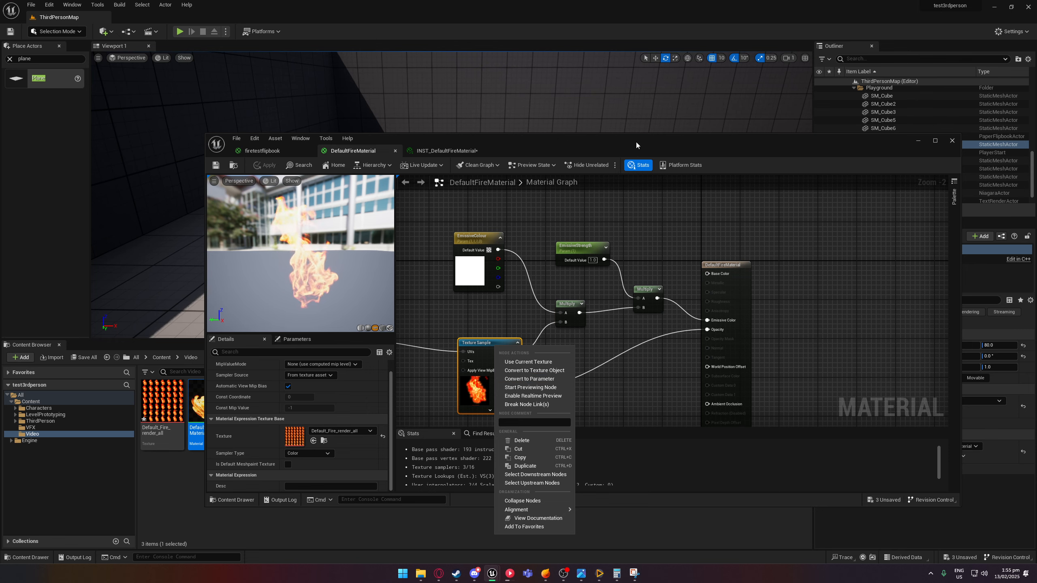
left_click_drag(636, 141, 600, 184)
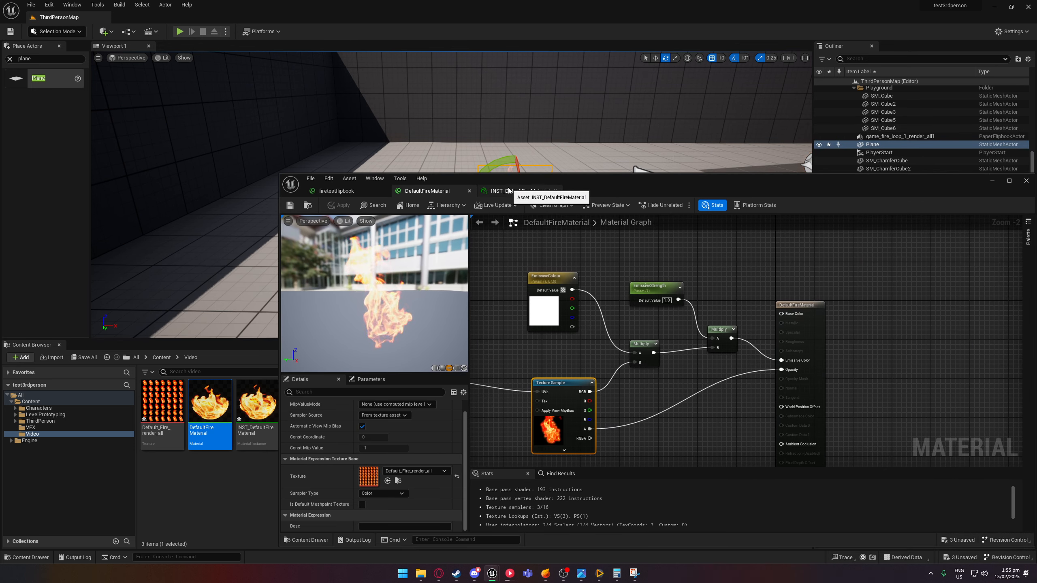
Try Time values of 5, about 2.45 and about 2.85 in INST_DefaultFireMaterial, and restore it to 1
left_click(520, 191)
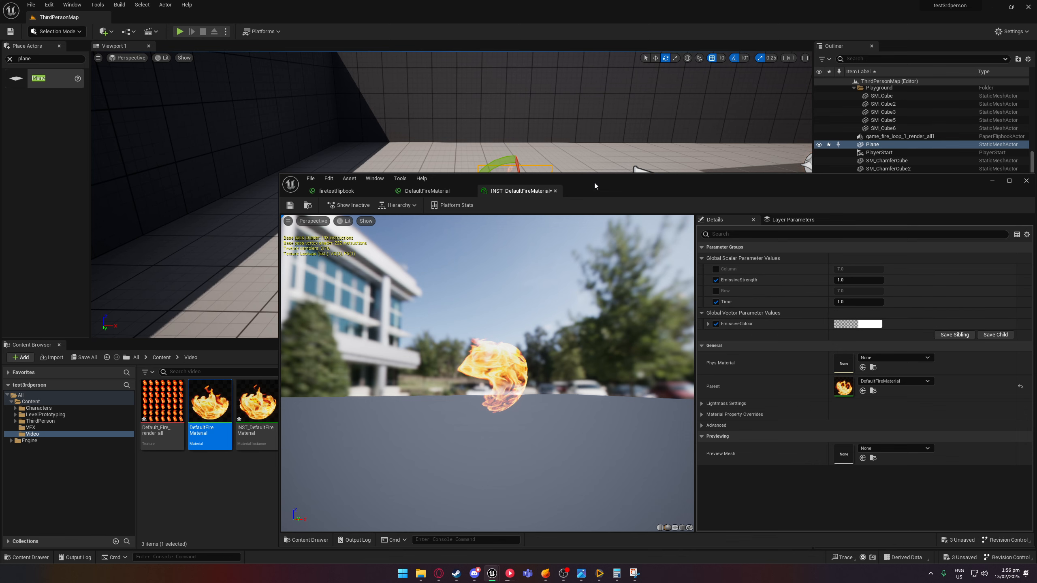
left_click_drag(595, 186, 480, 301)
left_click(741, 417)
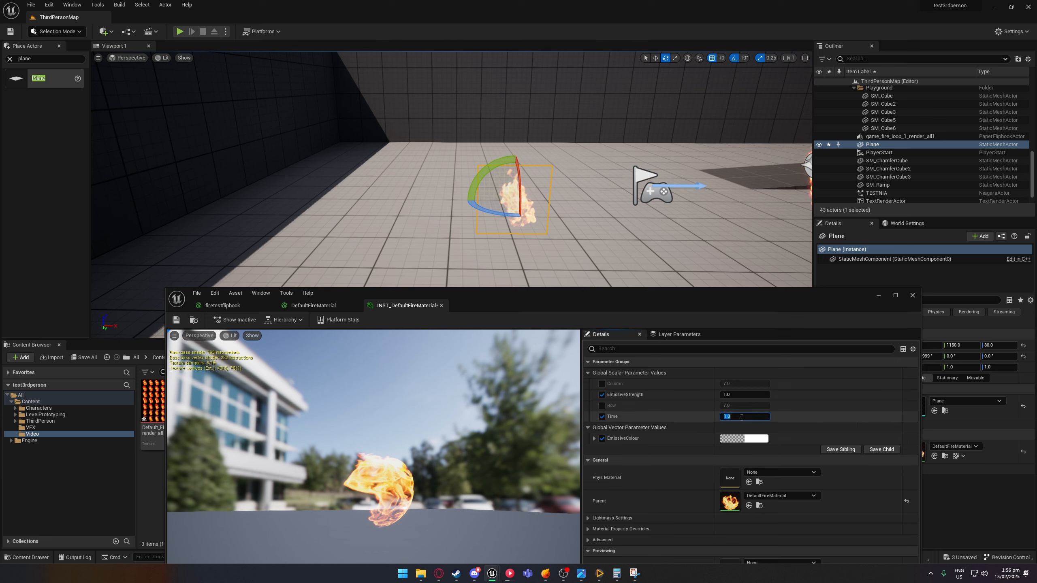
type("5")
key("Return")
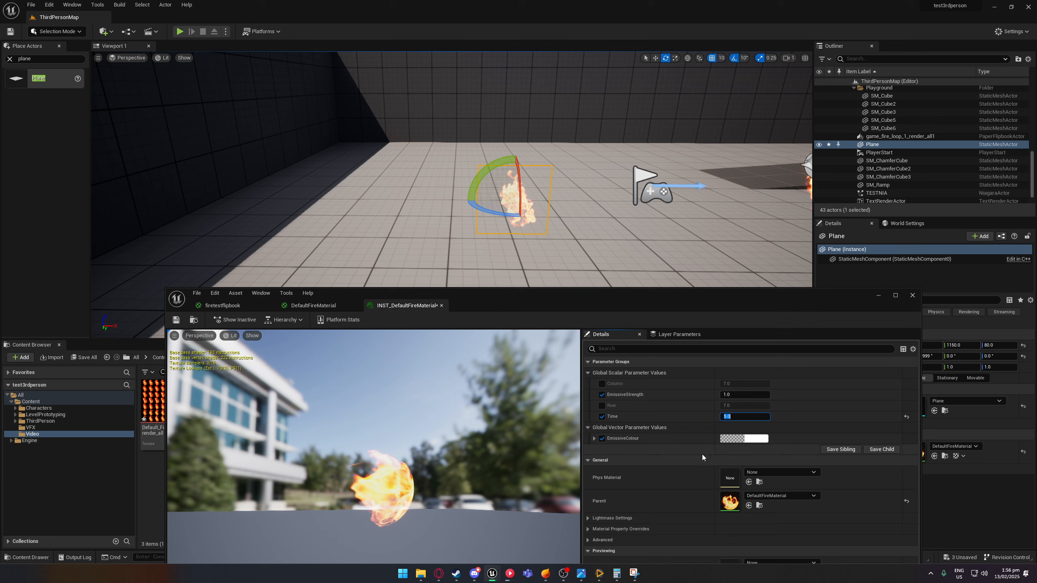
left_click(682, 449)
mouse_move(740, 417)
left_mouse_down()
mouse_move(727, 417)
mouse_move(743, 418)
left_mouse_up()
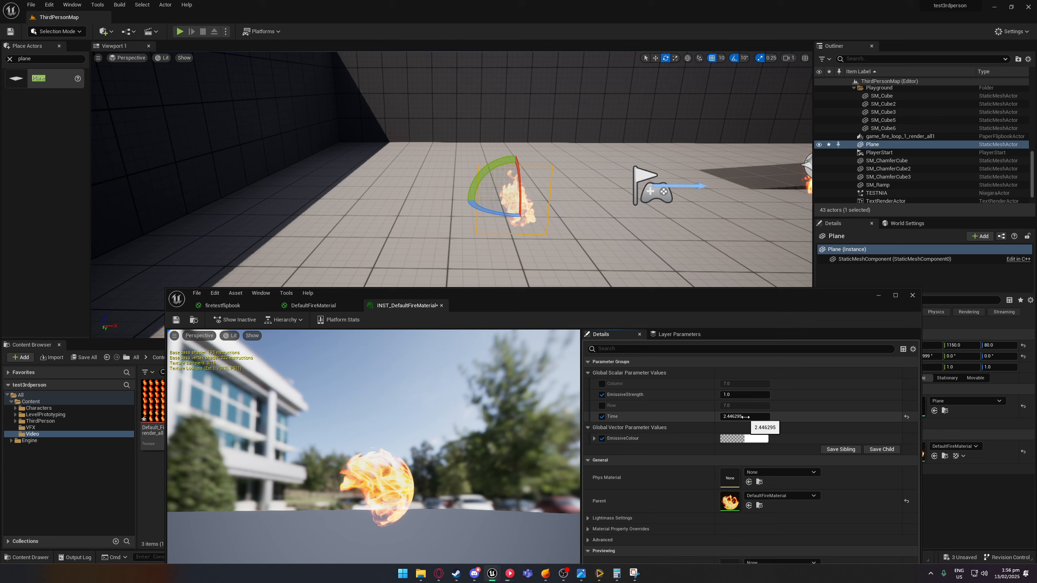
type("1")
key("Return")
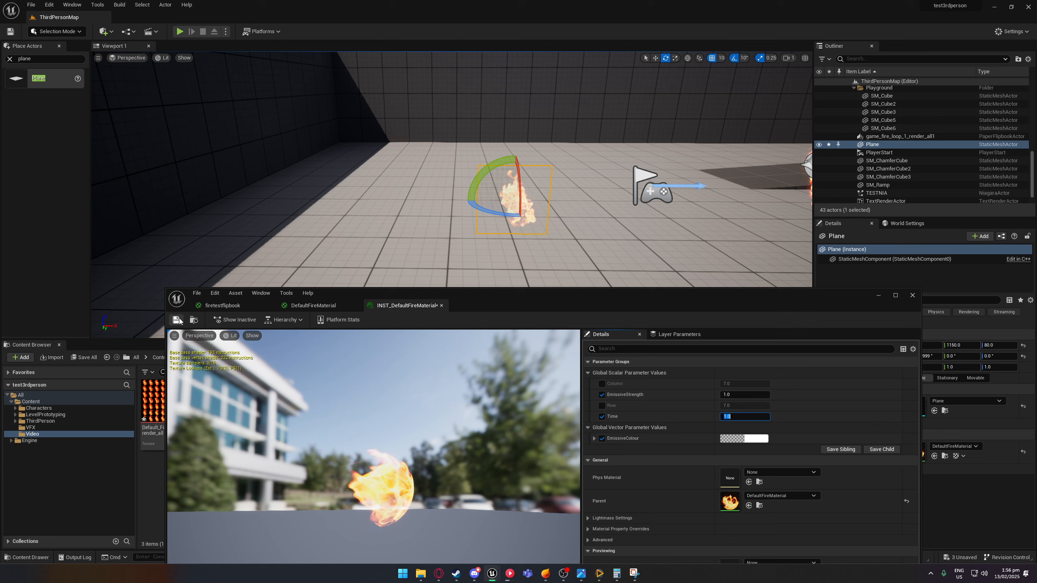
left_click_drag(731, 417, 732, 417)
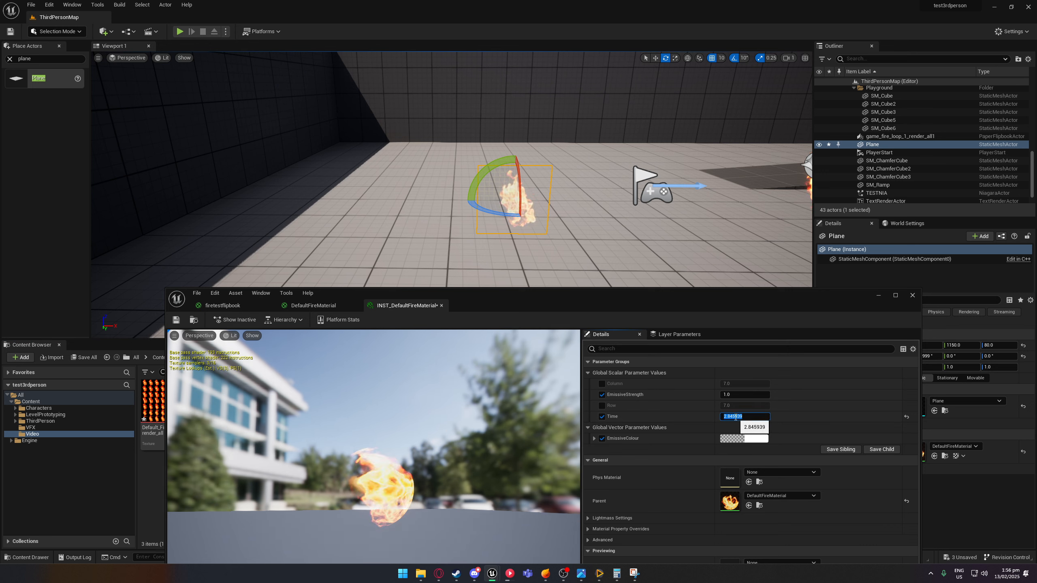
type("1")
key("Return")
Return to the DefaultFireMaterial graph and reposition the Time input node just above the Time parameter
left_click_drag(780, 325, 802, 59)
left_click(347, 42)
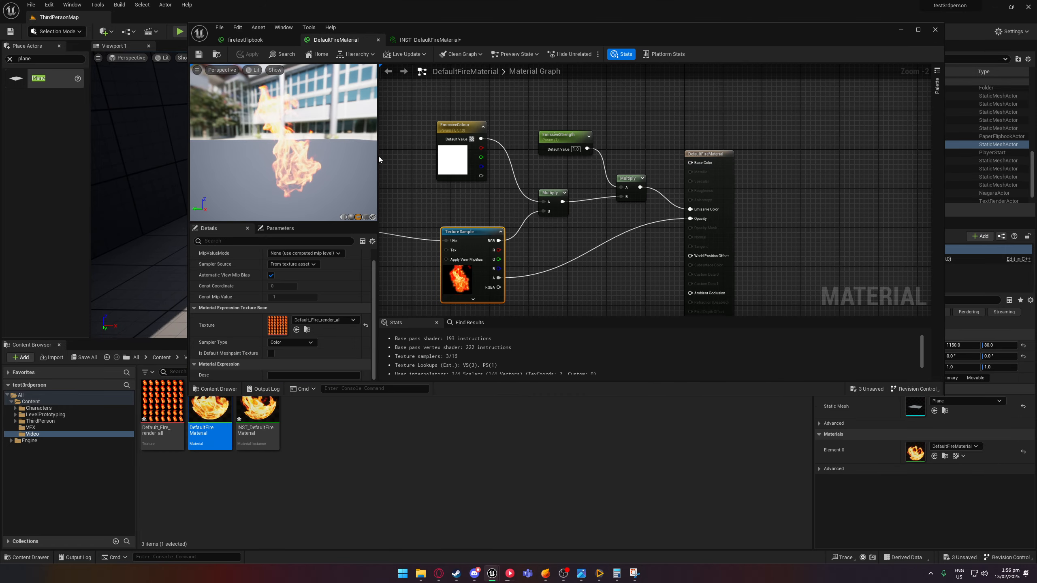
right_click_drag(490, 184, 619, 180)
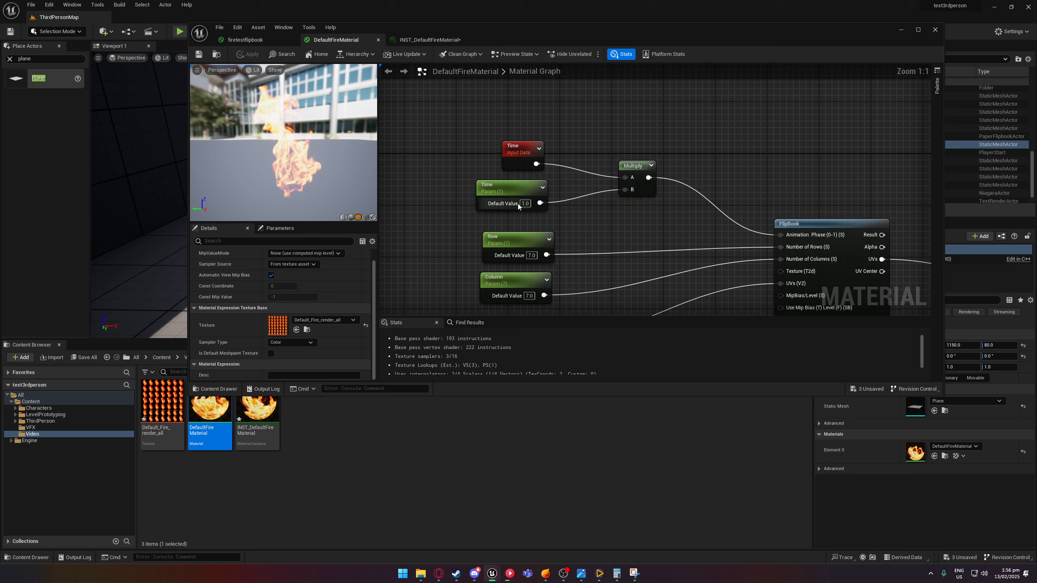
left_click(520, 160)
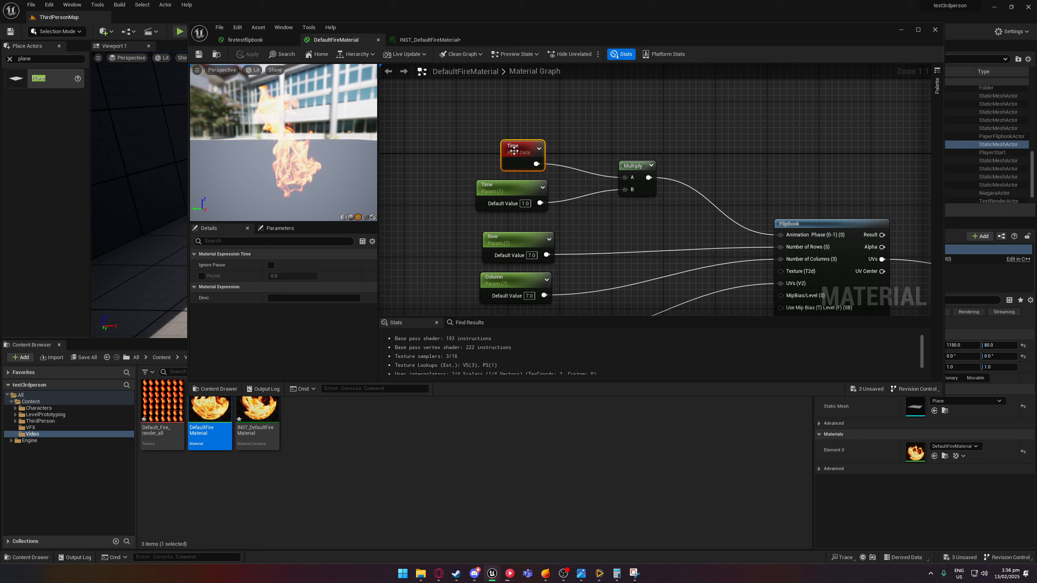
left_click_drag(515, 151, 502, 158)
scroll(705, 262, "down", 1)
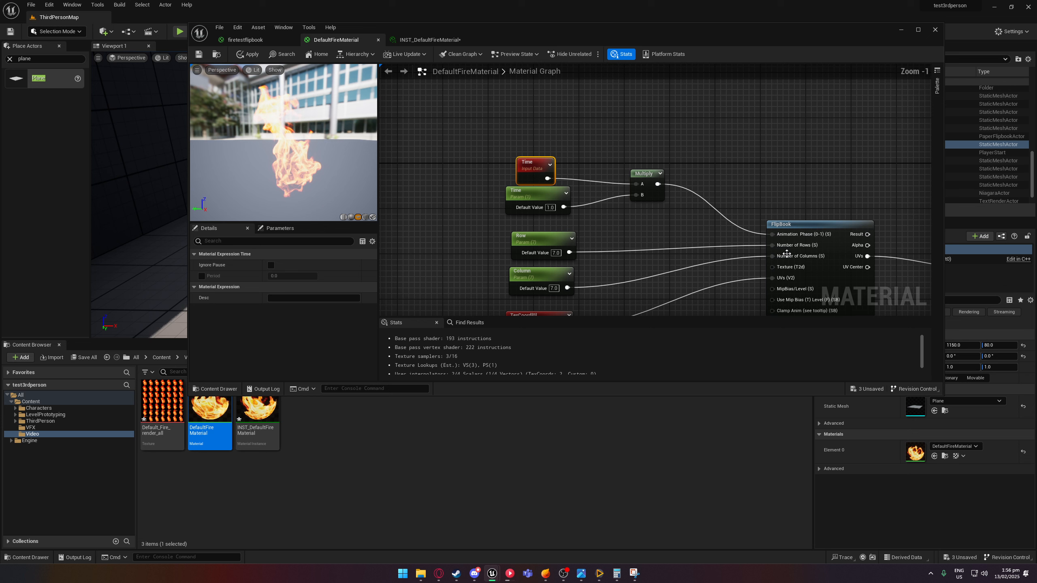
scroll(800, 272, "down", 1)
right_click_drag(743, 289, 681, 234)
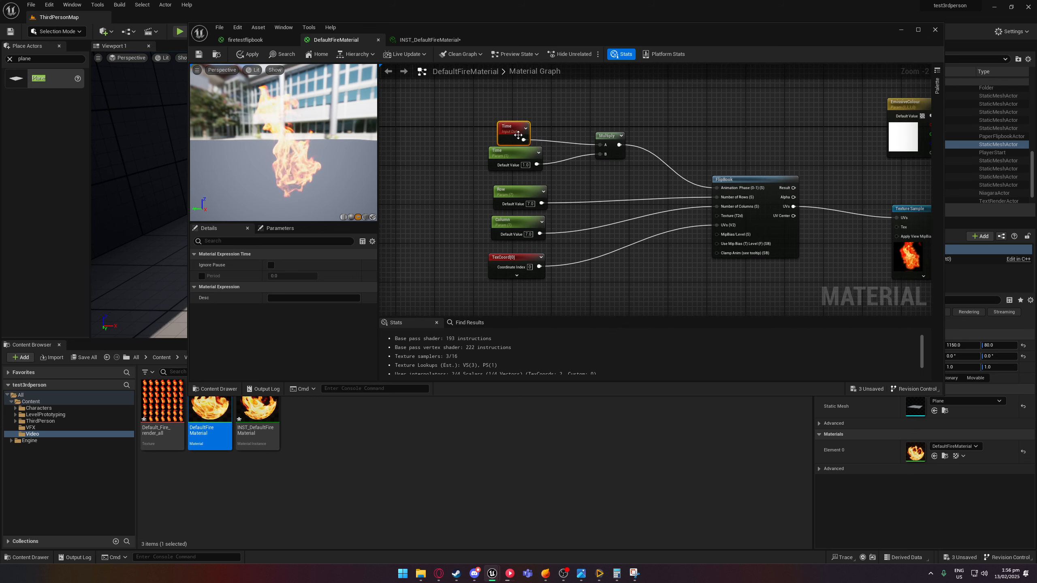
left_click_drag(511, 130, 529, 124)
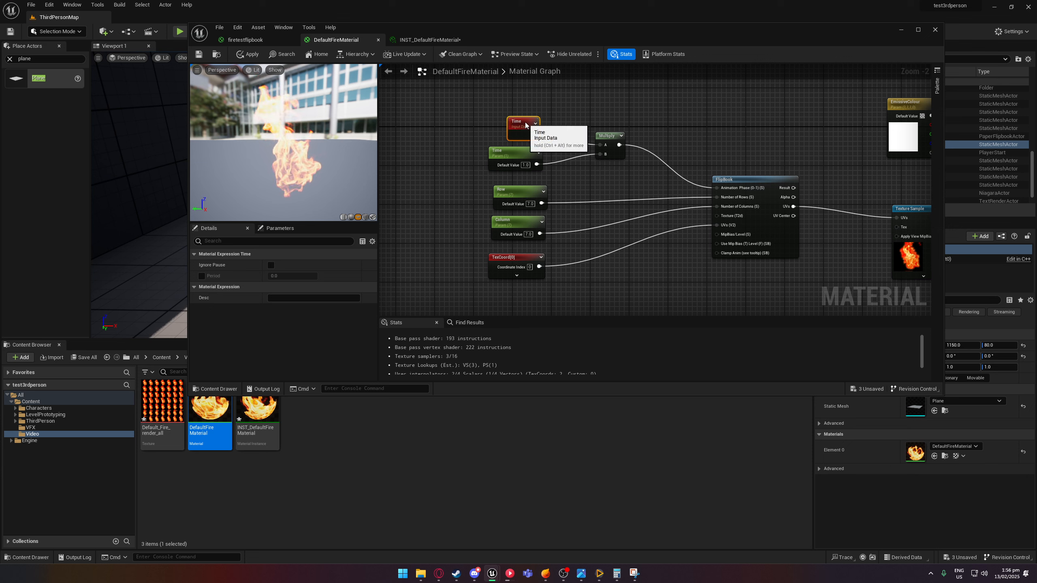
Set the Time parameter's default value to 10 in the DefaultFireMaterial graph
left_click(532, 169)
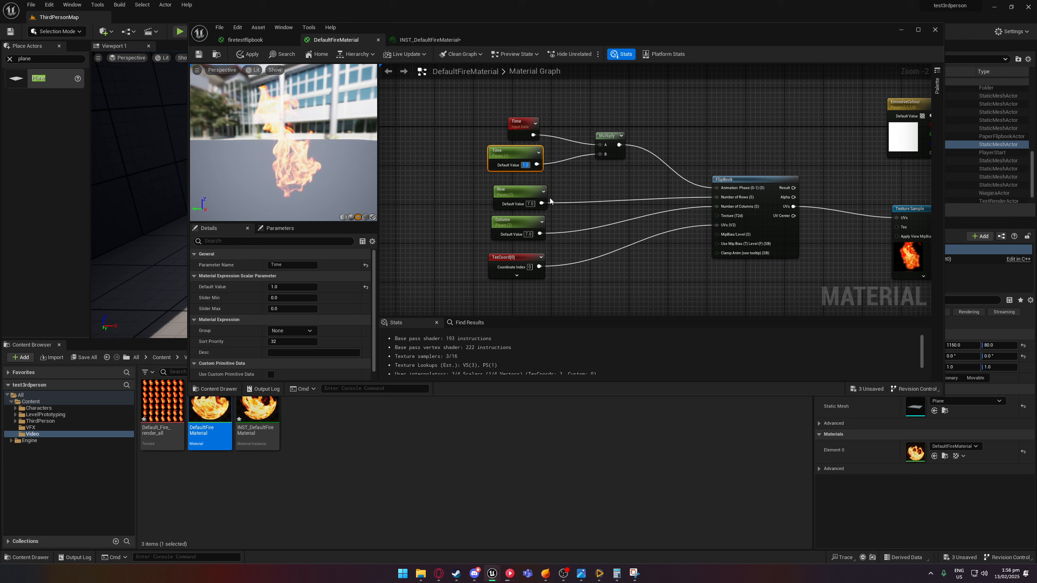
type("10")
key("Return")
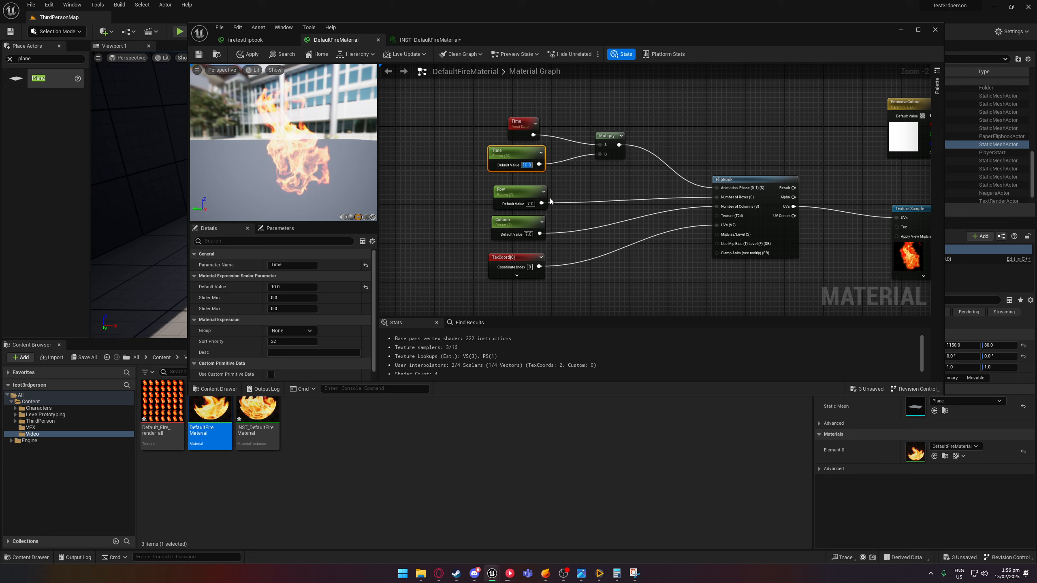
Try a default value of 2 for the Time parameter in DefaultFireMaterial, set it to 1, and apply the material
left_click_drag(528, 41, 437, 323)
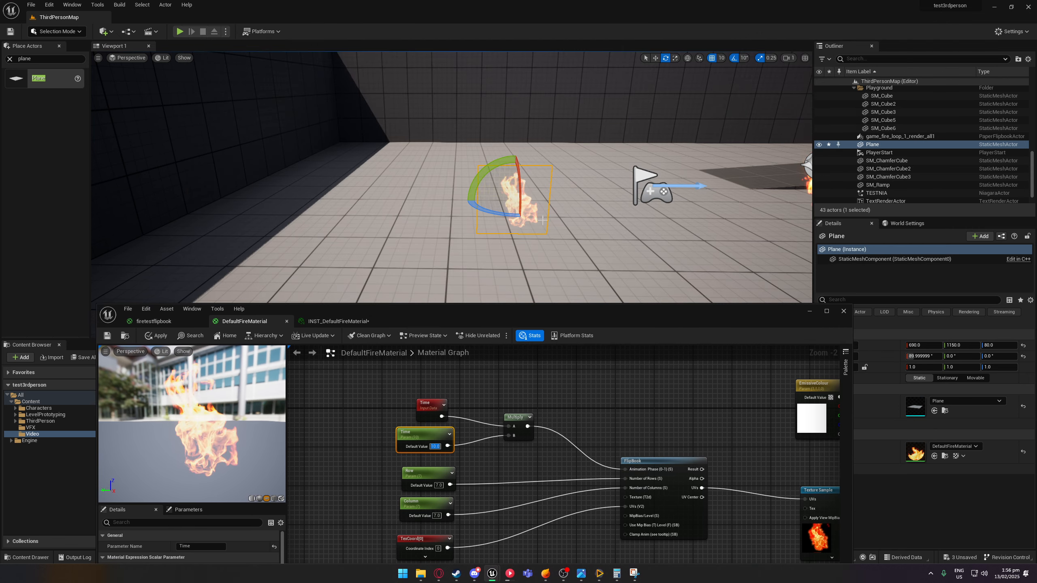
left_click(464, 429)
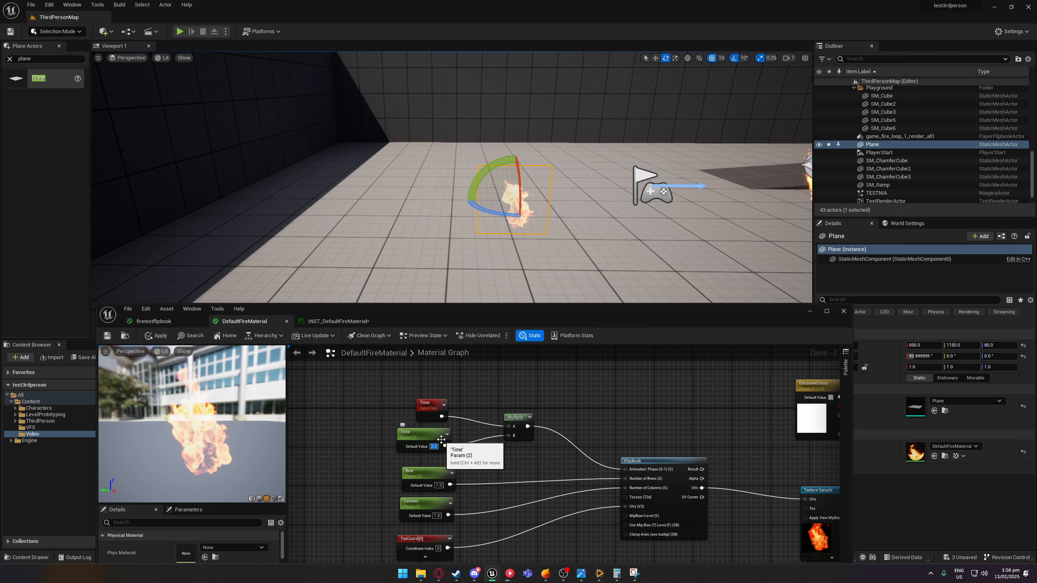
left_click(436, 446)
type("2")
key("Return")
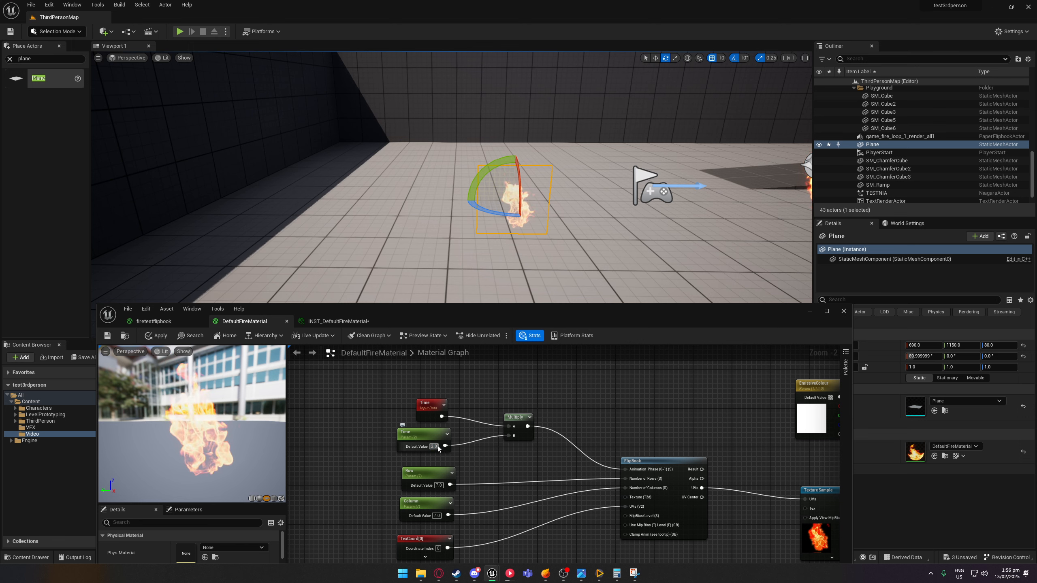
type("1")
key("Return")
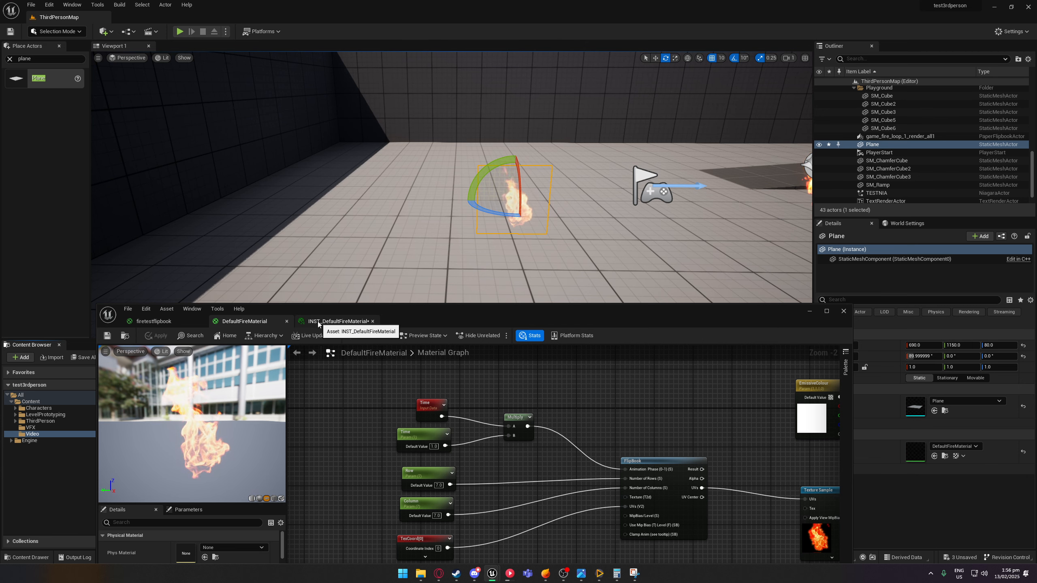
Adjust Time to about 1.41 in INST_DefaultFireMaterial and assign that instance to the fire plane in the level
left_click(336, 321)
left_click_drag(664, 432, 670, 432)
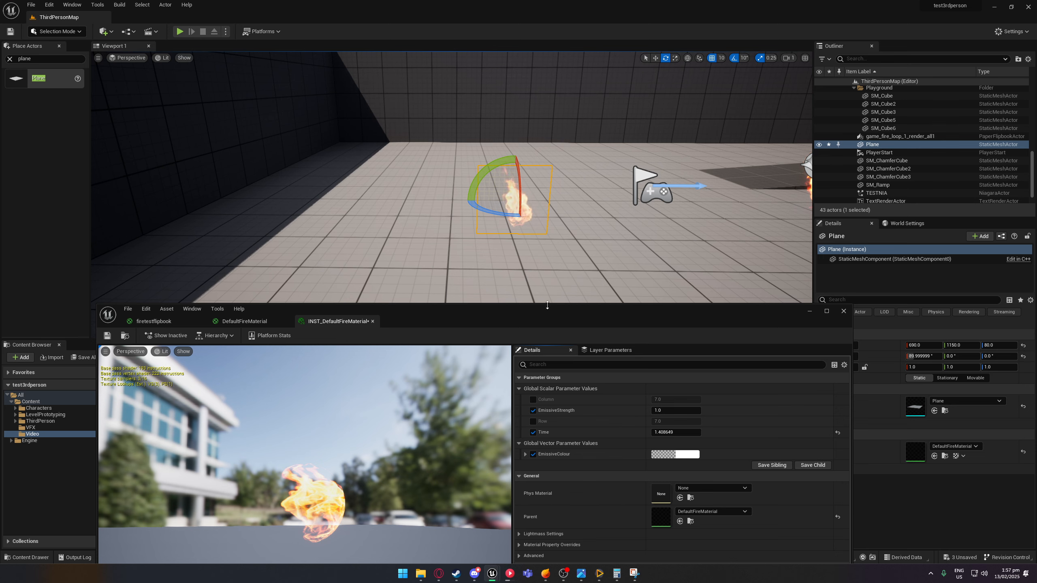
left_click_drag(547, 306, 847, 283)
left_click_drag(257, 402, 587, 257)
left_click_drag(762, 287, 453, 255)
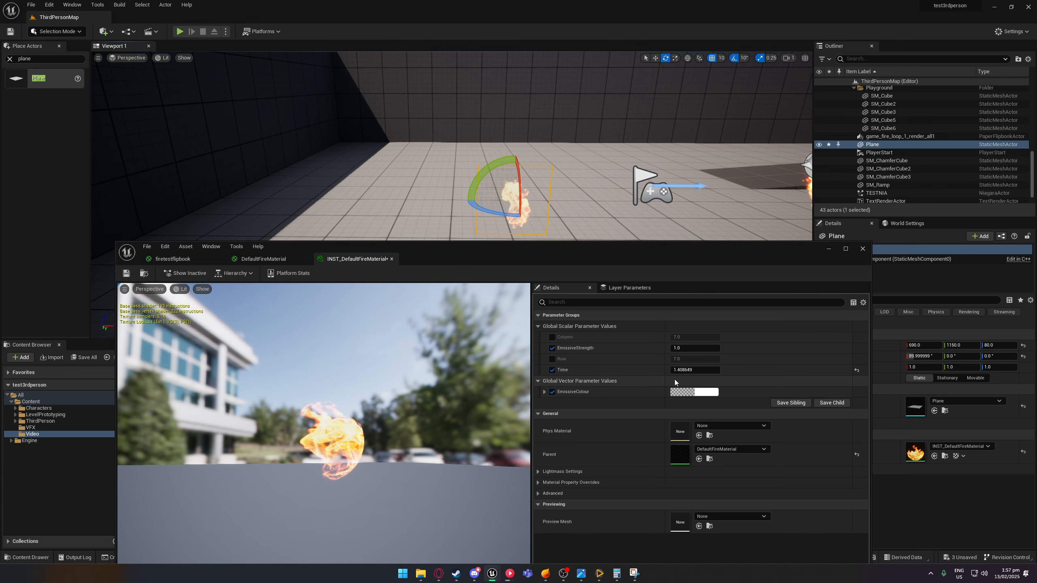
Try a Time value of about 1.5 in INST_DefaultFireMaterial and set it to 1, keeping the level's fire in view
left_click_drag(674, 370, 700, 372)
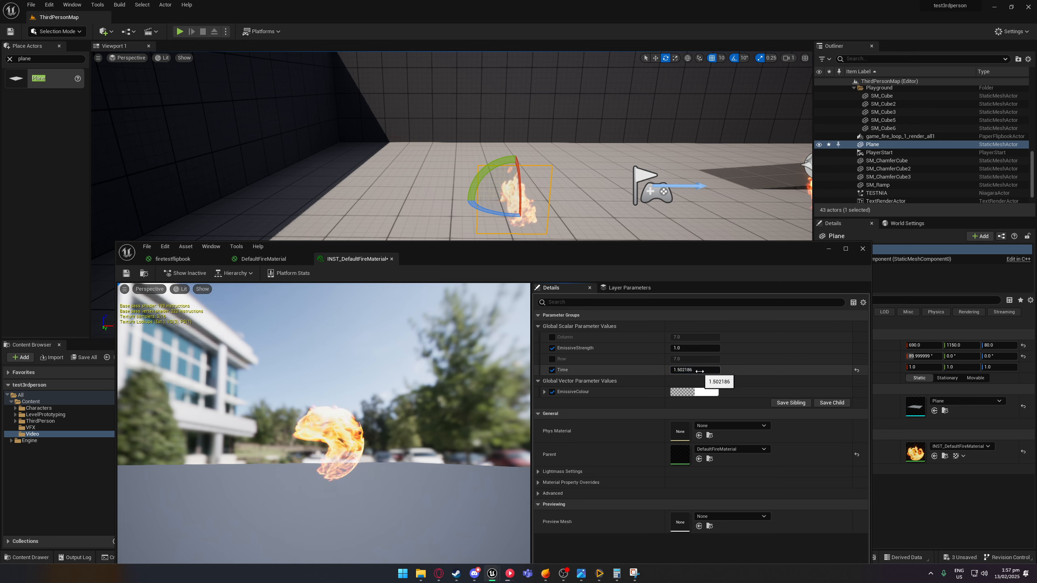
type("1")
key("Return")
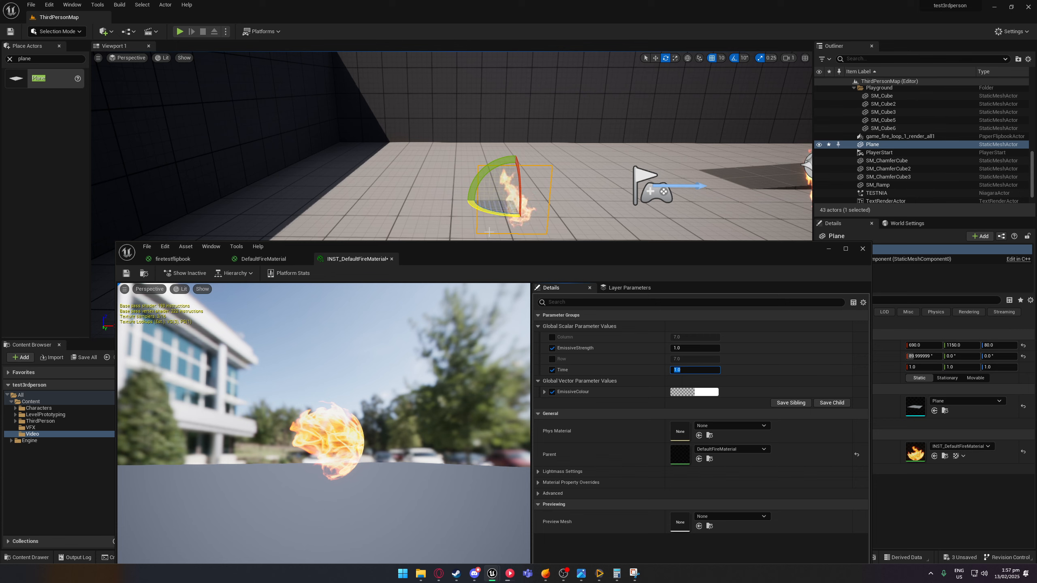
mouse_move(631, 255)
left_mouse_down()
mouse_move(593, 196)
mouse_move(616, 259)
left_mouse_up()
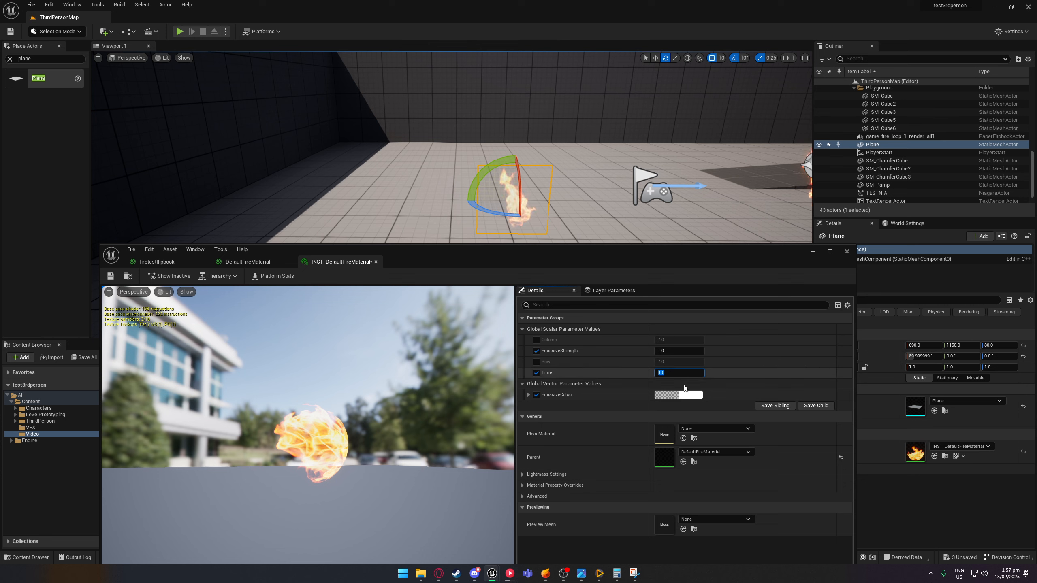
Set the instance's EmissiveColour to a warm yellow-orange with a hue of about 44 and saturation of about 0.84
left_click(675, 394)
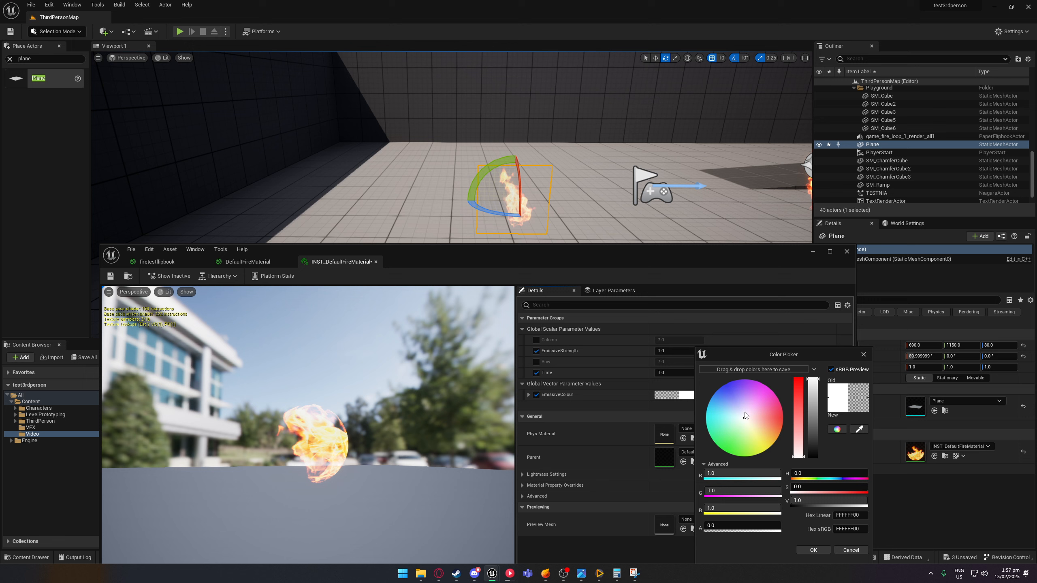
mouse_move(745, 415)
left_mouse_down()
mouse_move(774, 413)
mouse_move(734, 386)
mouse_move(697, 433)
mouse_move(714, 457)
mouse_move(729, 459)
mouse_move(689, 431)
mouse_move(718, 432)
mouse_move(716, 392)
mouse_move(743, 373)
mouse_move(721, 373)
mouse_move(747, 373)
mouse_move(719, 374)
mouse_move(756, 387)
mouse_move(769, 415)
mouse_move(751, 433)
left_mouse_up()
scroll(577, 228, "up", 3)
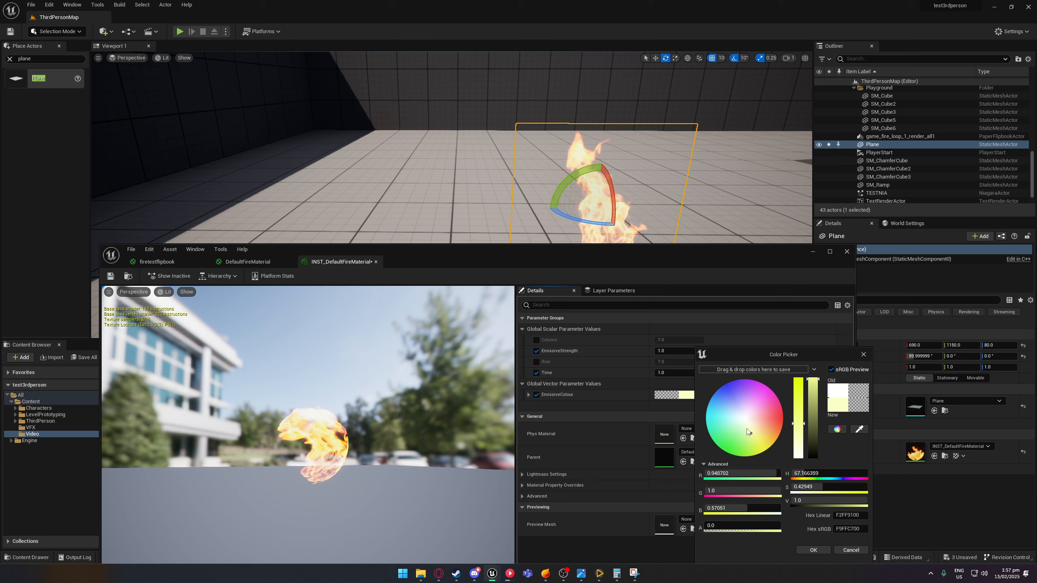
left_click(765, 445)
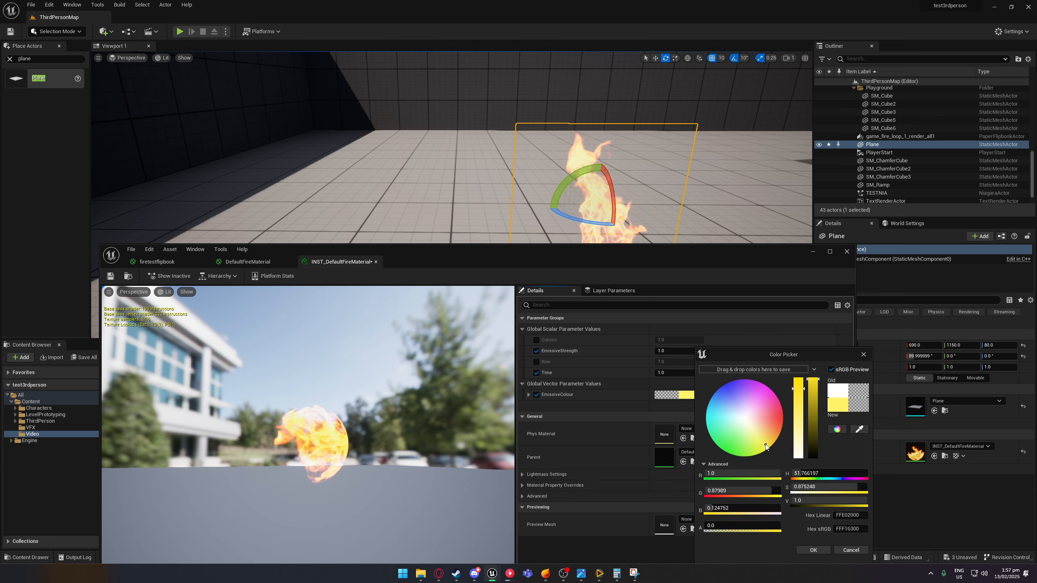
left_click_drag(766, 445, 768, 441)
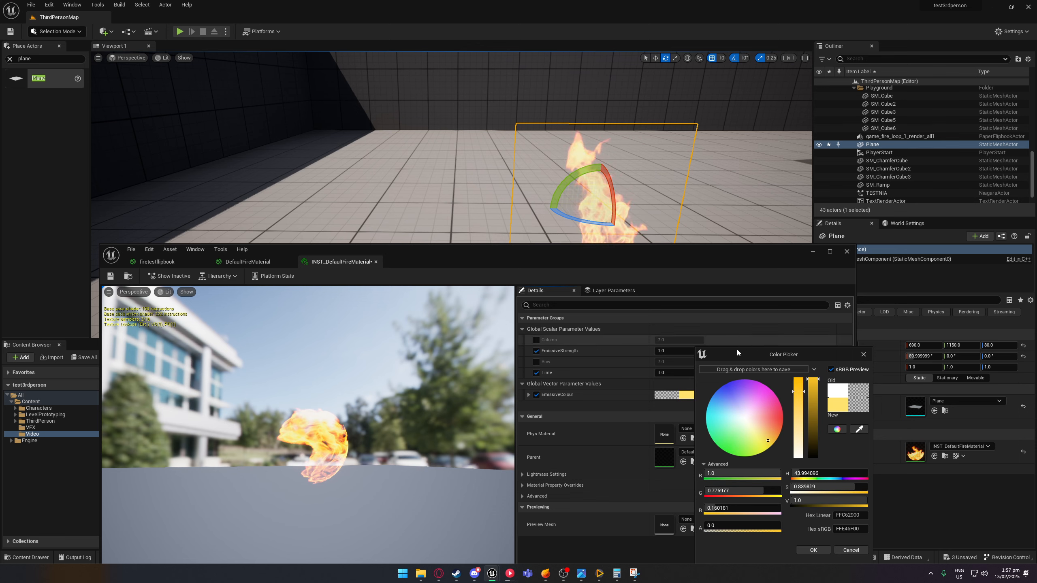
left_click(813, 549)
Raise the instance's EmissiveStrength to about 82 and check the glow on the plane in the level
left_click_drag(642, 251, 699, 231)
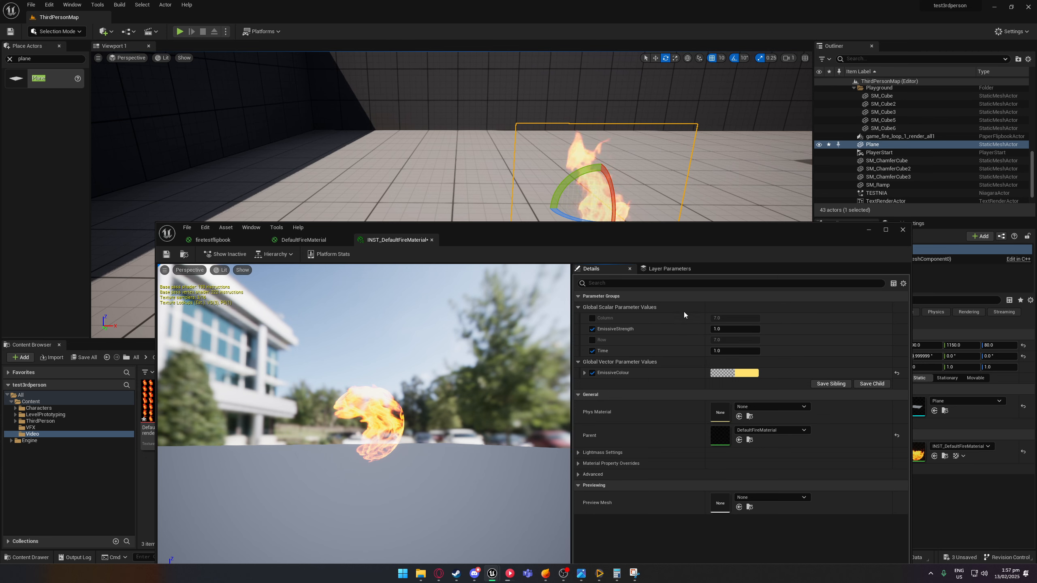
left_click_drag(735, 329, 776, 327)
left_click_drag(761, 235, 635, 378)
right_click_drag(625, 288, 537, 323)
key("d")
key("s")
key("w")
key("s")
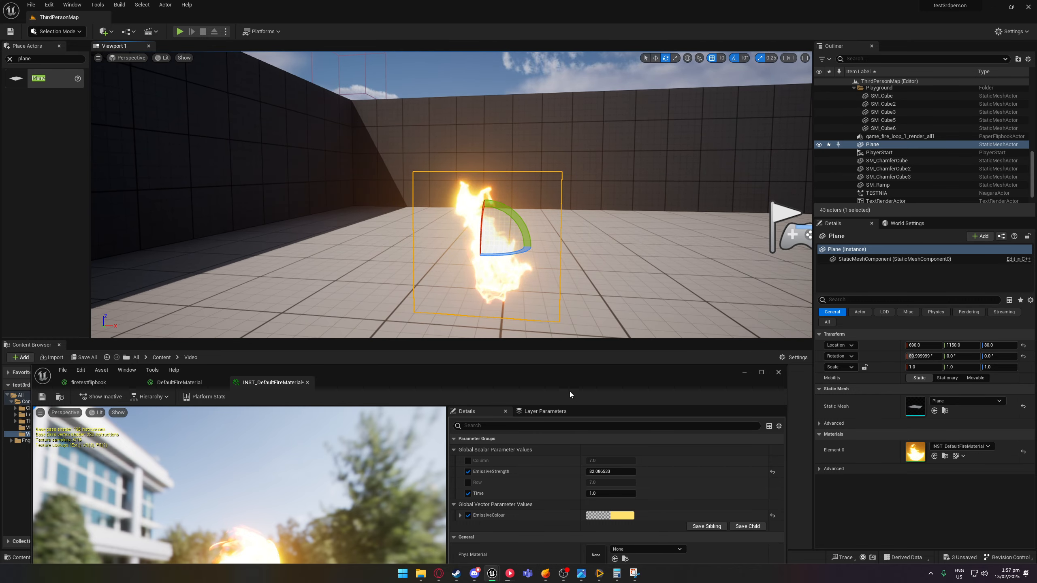
Try an EmissiveStrength of 50, set it to 20, and check the fire plane from the side
left_click_drag(490, 367, 479, 345)
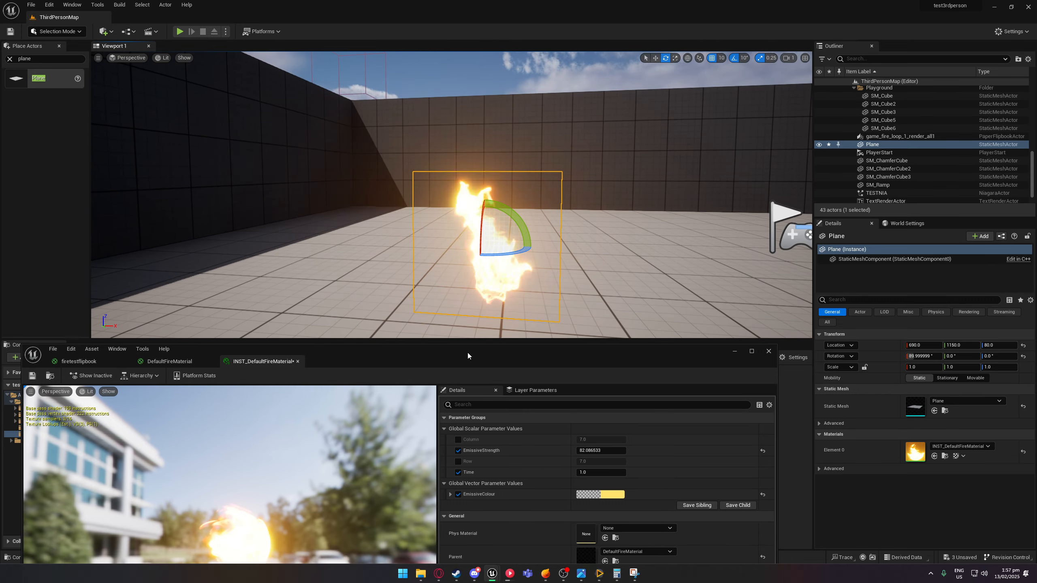
left_click(586, 449)
type("50")
key("Return")
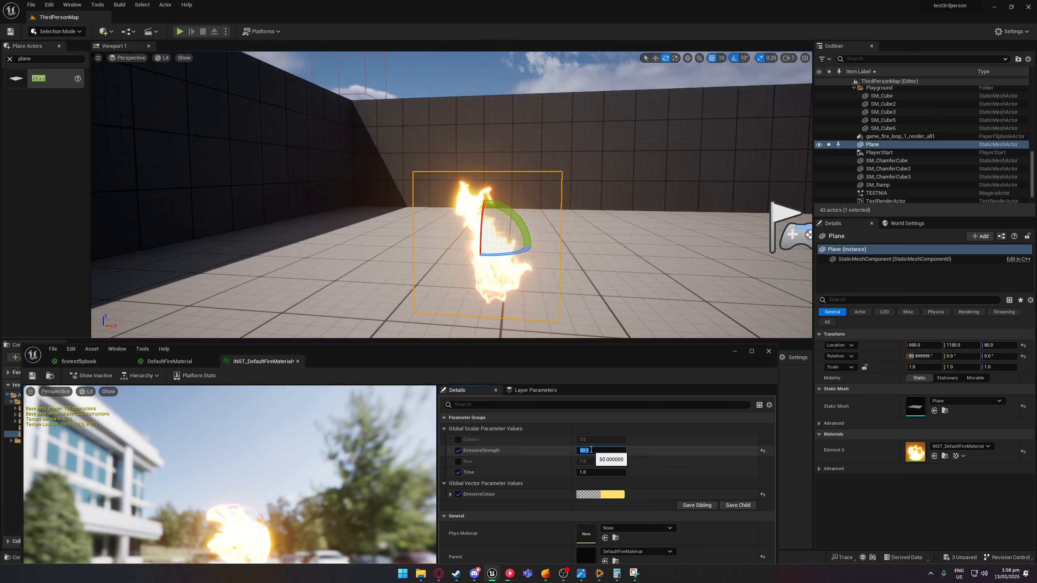
type("20")
key("Return")
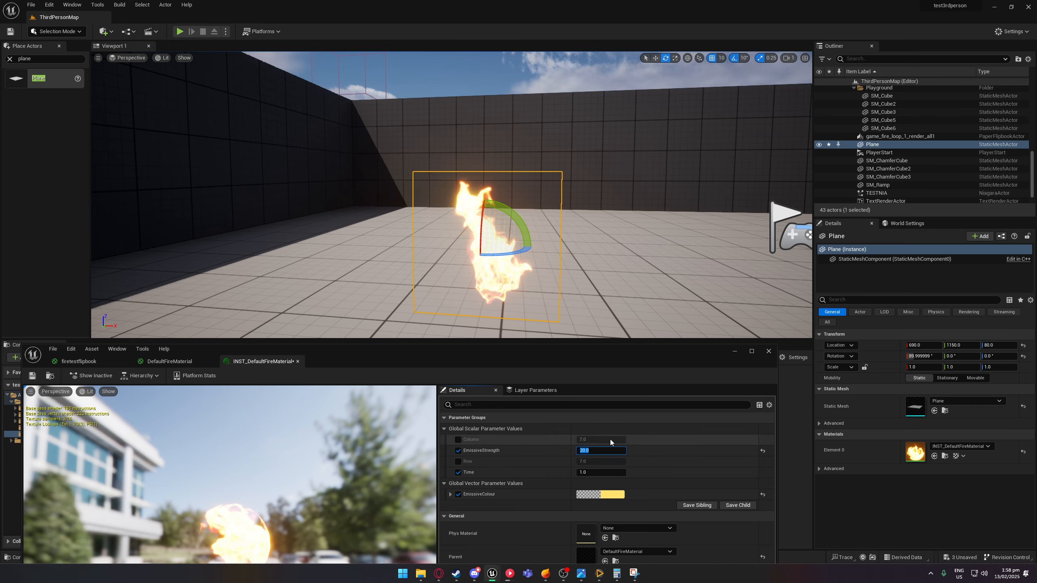
right_click_drag(580, 262, 432, 286)
key("d")
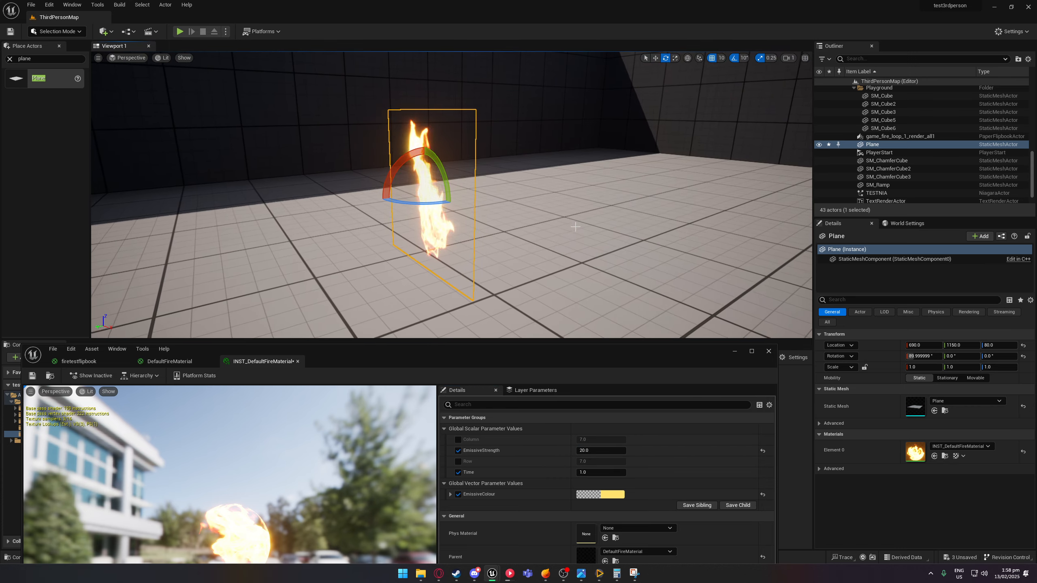
left_click(580, 261)
key("a")
right_click_drag(580, 261, 649, 266)
key("d")
Switch off the EmissiveStrength override, compare the fire's look up close in the level, and re-enable the override
left_click(458, 450)
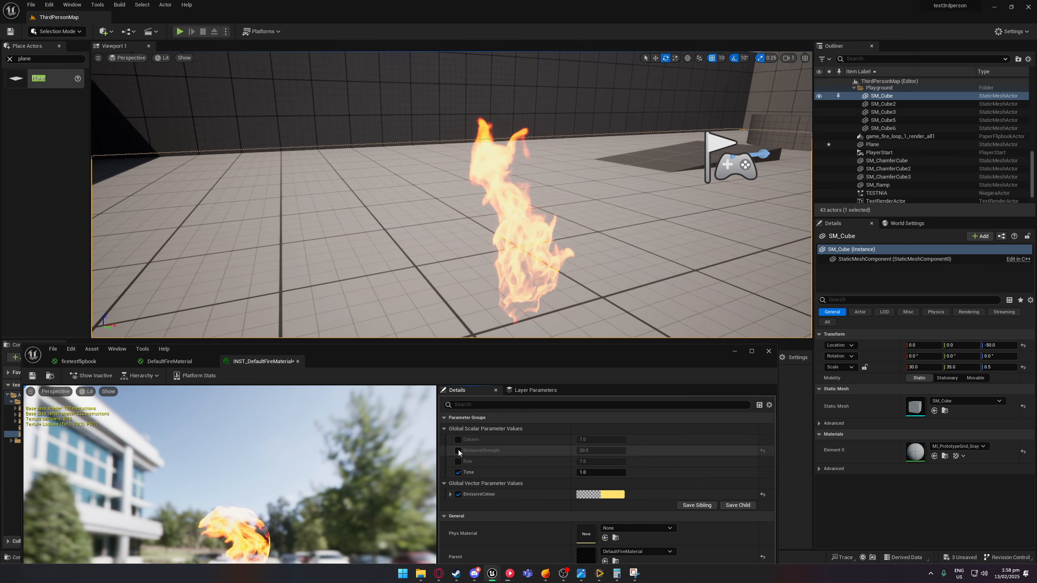
mouse_move(531, 245)
right_mouse_down()
mouse_move(507, 261)
mouse_move(523, 263)
mouse_move(534, 262)
mouse_move(486, 247)
mouse_move(547, 221)
mouse_move(545, 233)
right_mouse_up()
key("w")
key("s")
key("a")
key("s")
scroll(547, 221, "down", 5)
key("w")
key("w")
scroll(545, 233, "down", 3)
right_click_drag(464, 254, 462, 254)
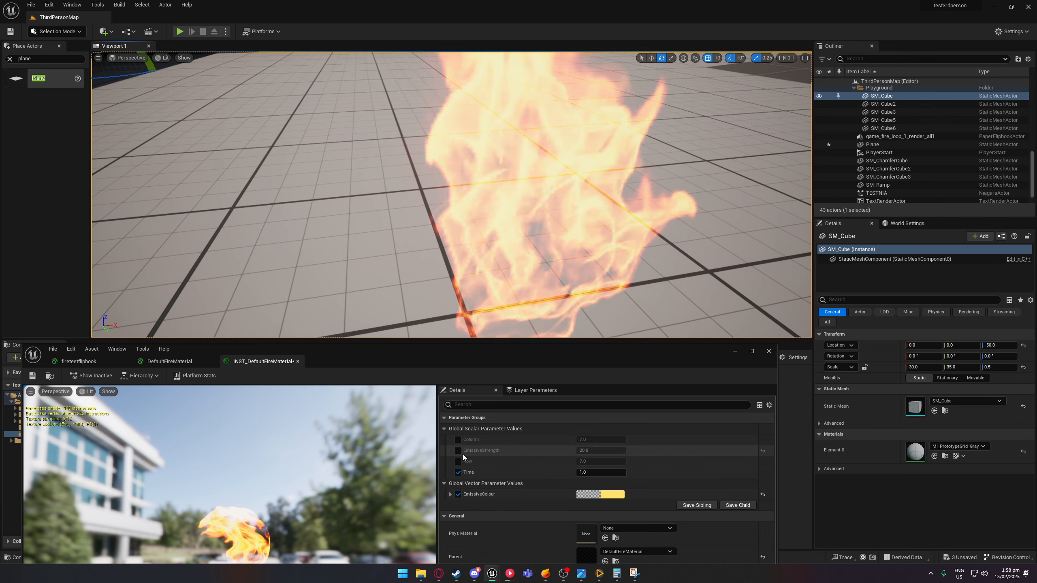
left_click(459, 451)
left_click(593, 451)
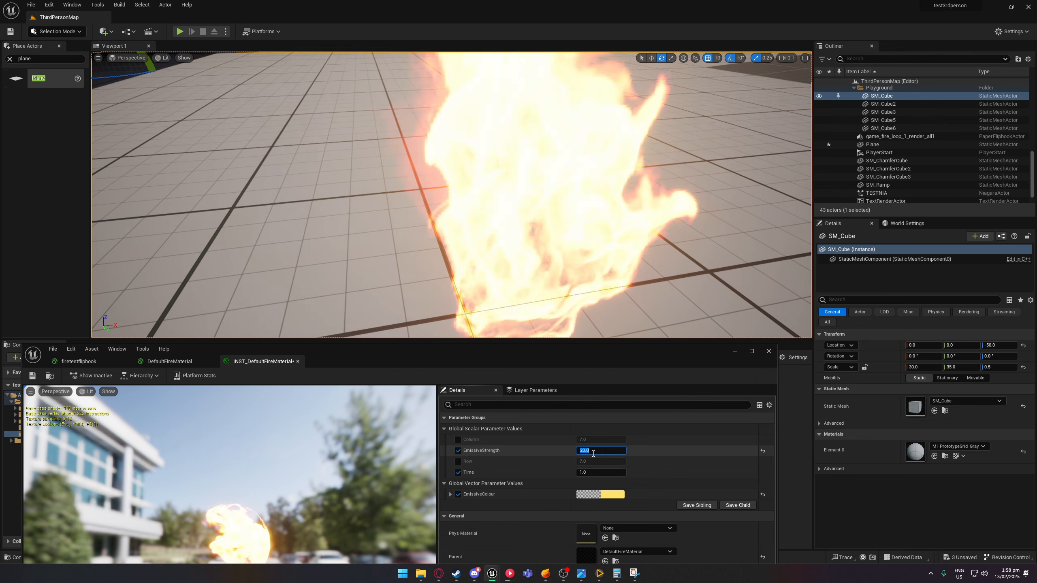
Examine the glowing fire from farther away and from several angles in the level
scroll(446, 216, "down", 5)
right_click_drag(446, 216, 481, 204)
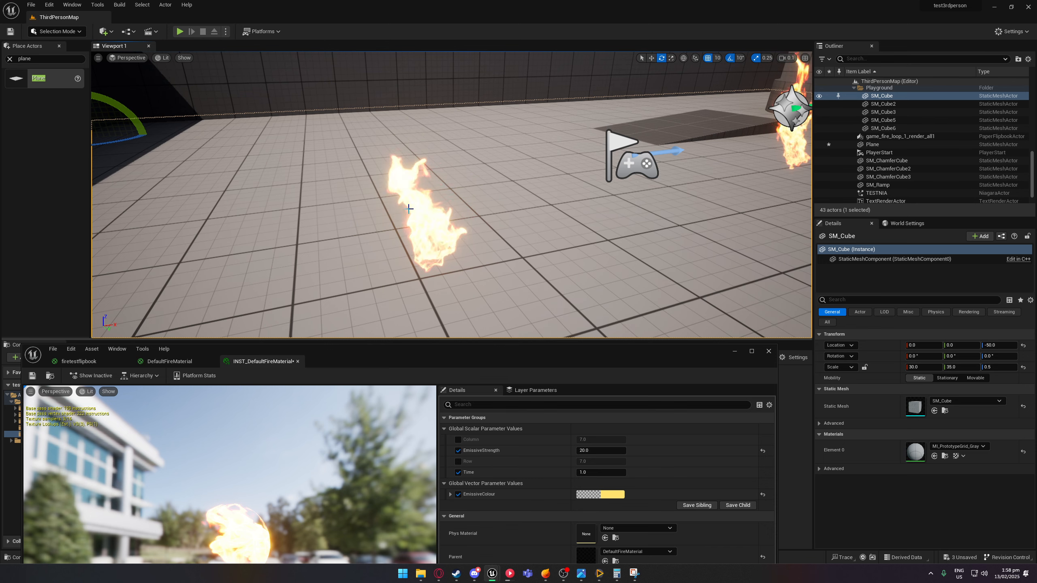
right_click_drag(510, 195, 575, 144)
left_click(510, 195)
left_click(527, 92)
right_click_drag(527, 92, 484, 136)
key("s")
scroll(487, 138, "up", 3)
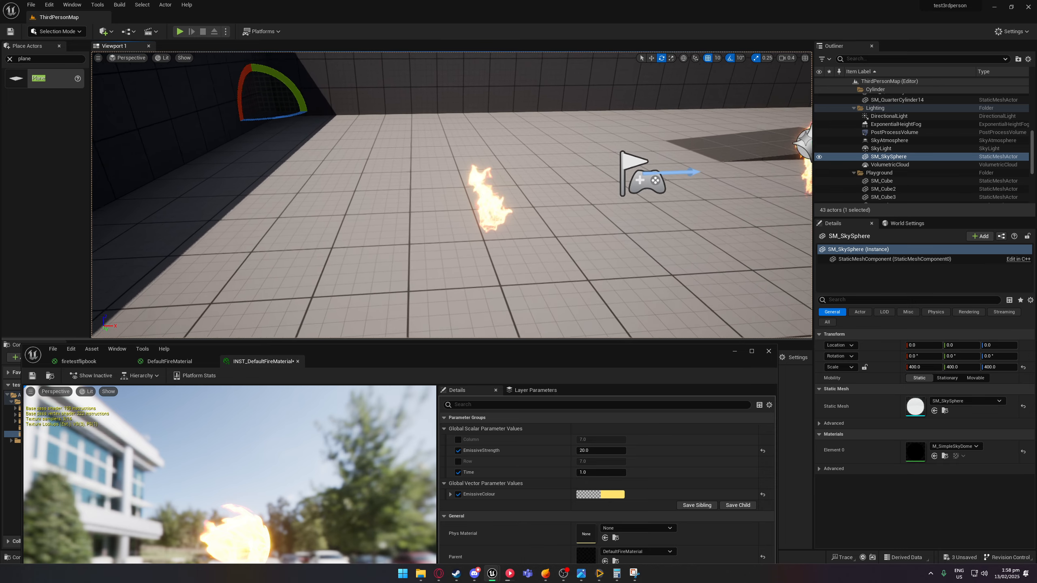
right_click_drag(474, 233, 482, 224)
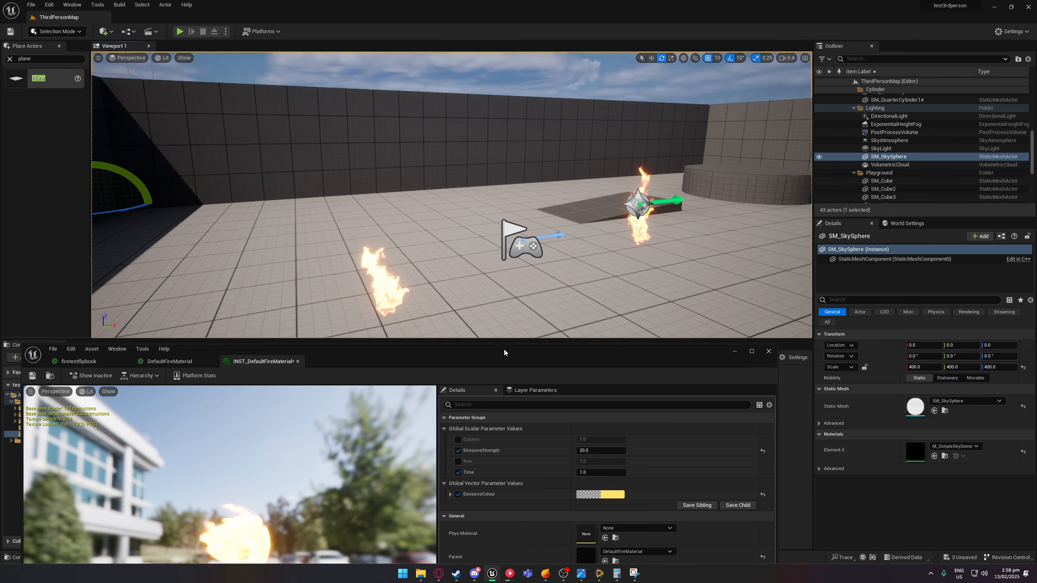
Create a Niagara system in the Video folder from the Single Looping Particle emitter template and name it NIA_Fire
left_click_drag(504, 349, 620, 172)
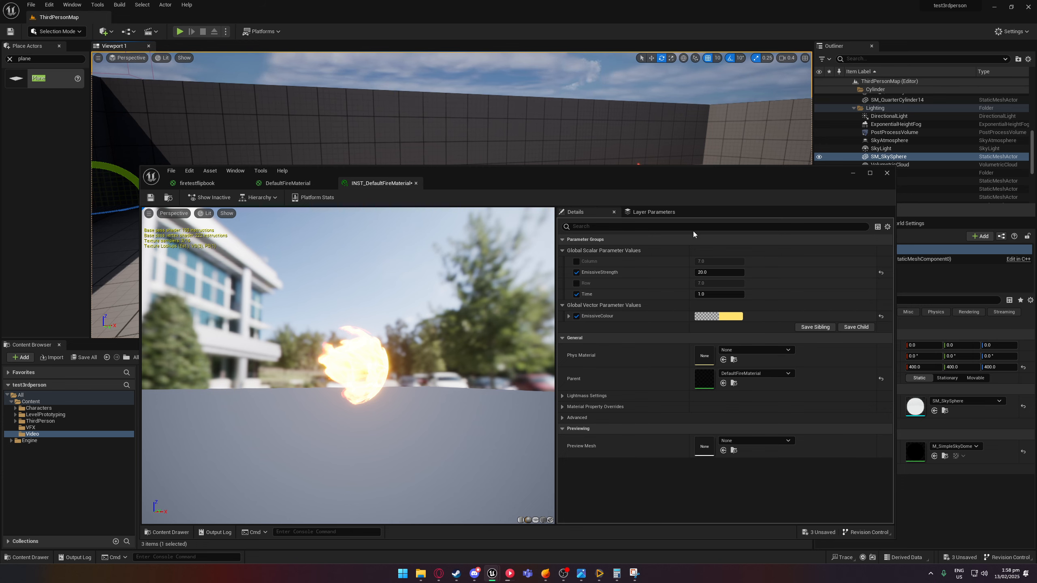
left_click(853, 174)
right_click(371, 410)
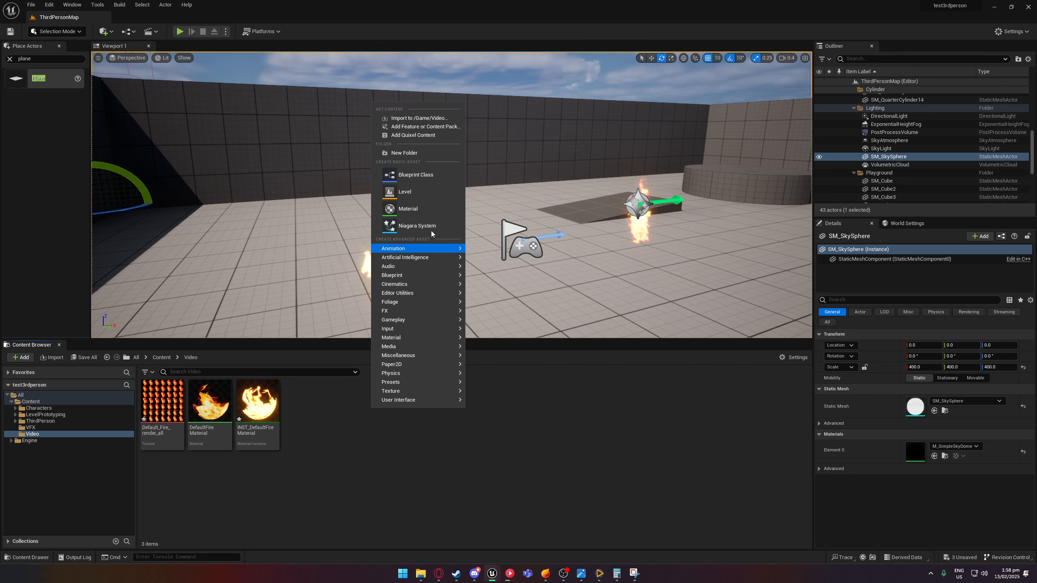
left_click(415, 228)
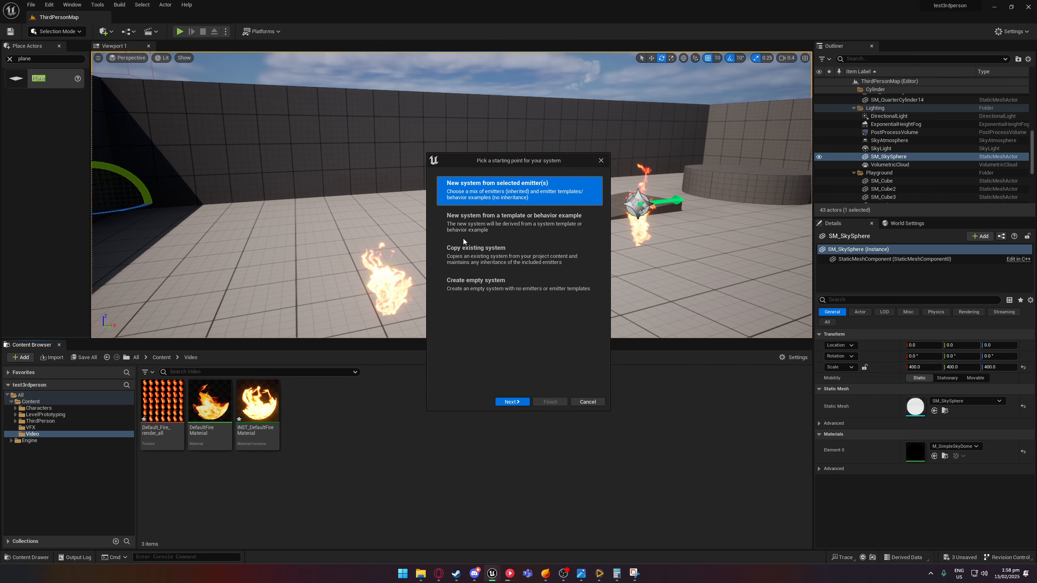
left_click(512, 402)
scroll(522, 337, "down", 5)
scroll(519, 312, "down", 2)
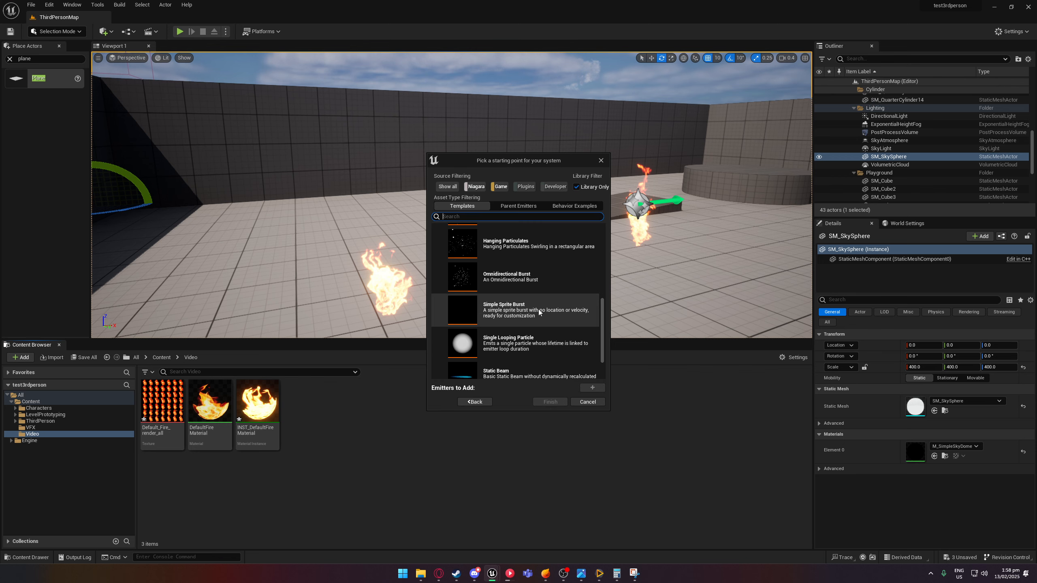
left_click(513, 345)
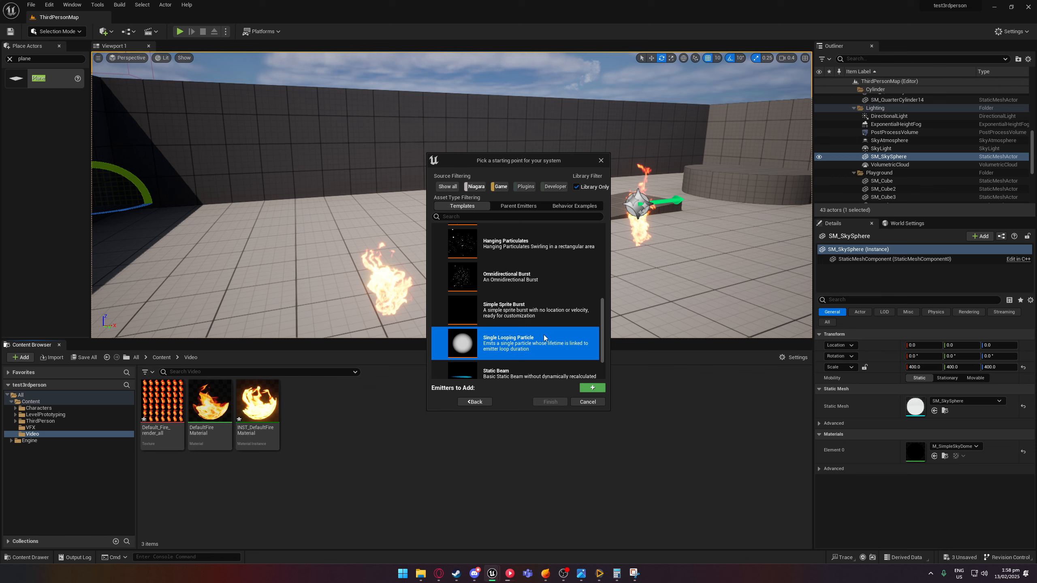
left_click(592, 389)
left_click(550, 402)
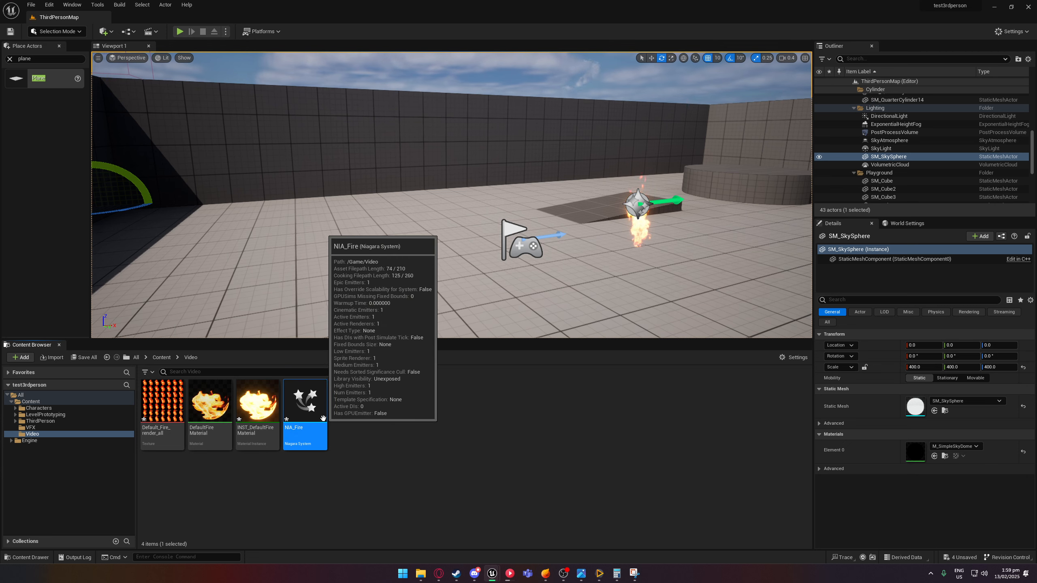
Open NIA_Fire and review the SingleLoopingParticle emitter's settings through Initialize Particle
double_click(325, 422)
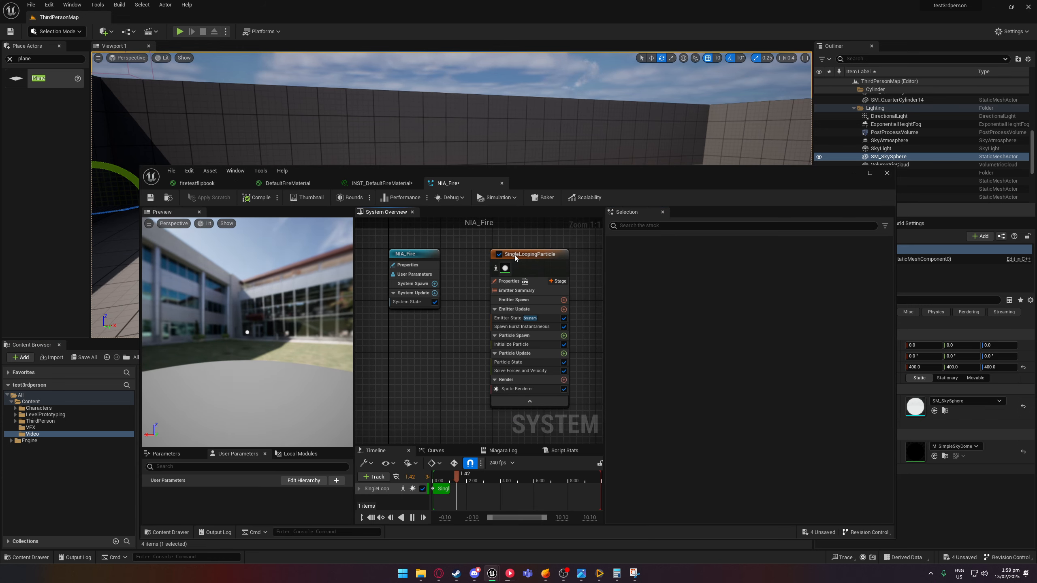
left_click(516, 258)
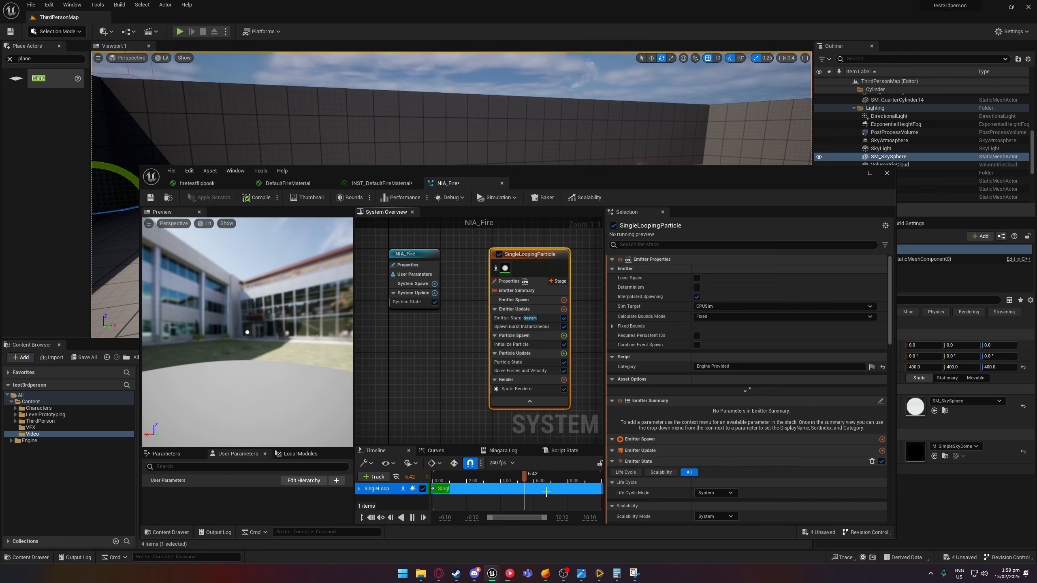
scroll(653, 368, "down", 5)
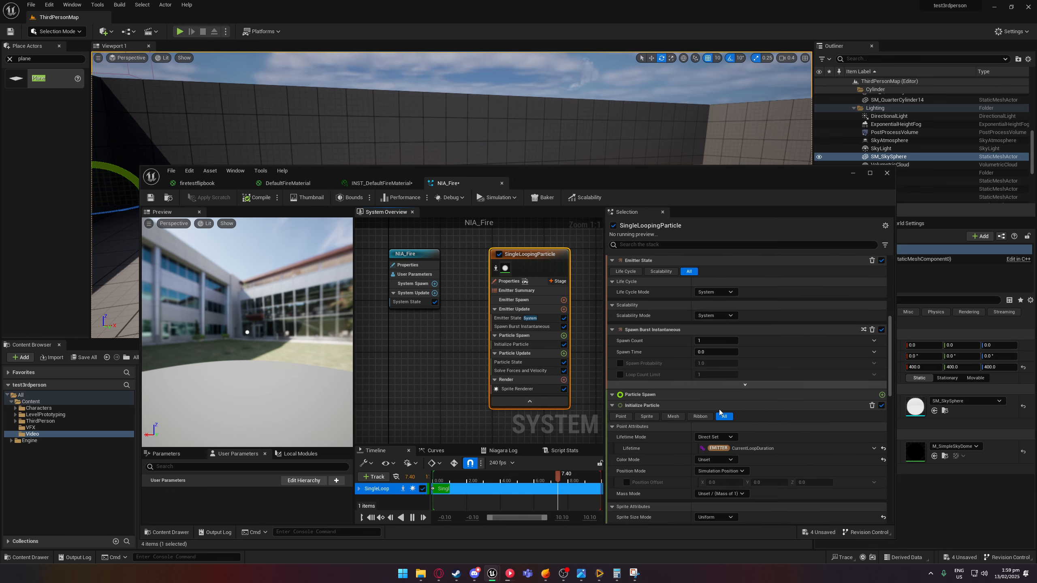
scroll(686, 392, "down", 3)
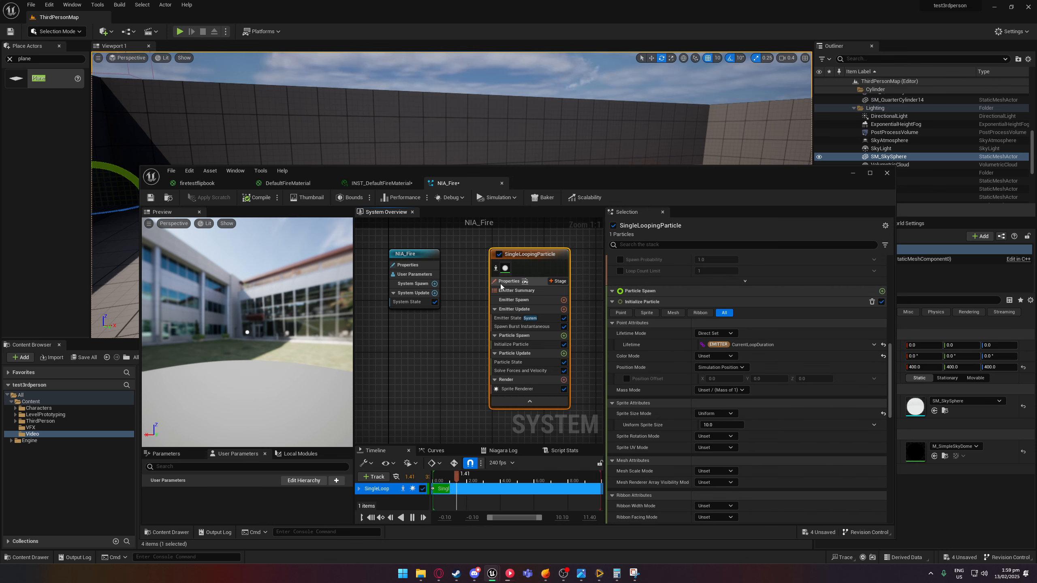
Review the emitter's Spawn Burst Instantaneous, Initialize Particle and Particle State modules, plus NIA_Fire's system properties and System State loop settings
left_click(510, 318)
left_click(511, 327)
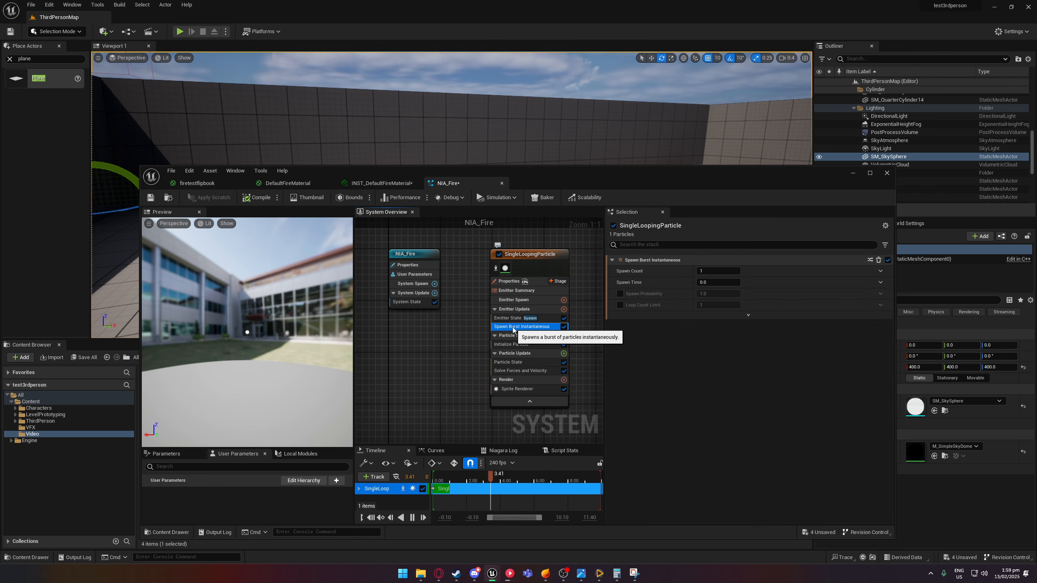
left_click(511, 345)
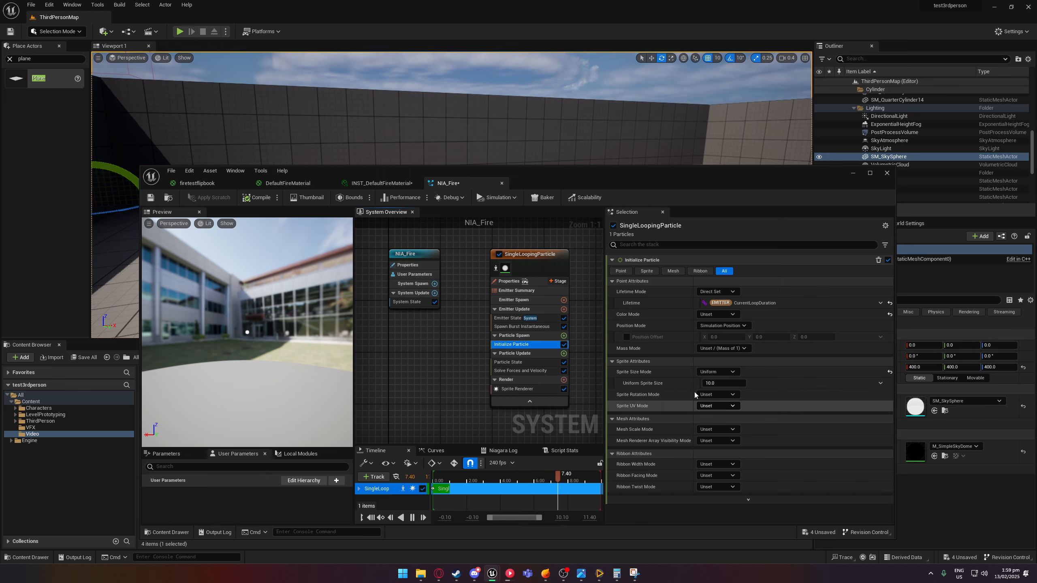
left_click(520, 371)
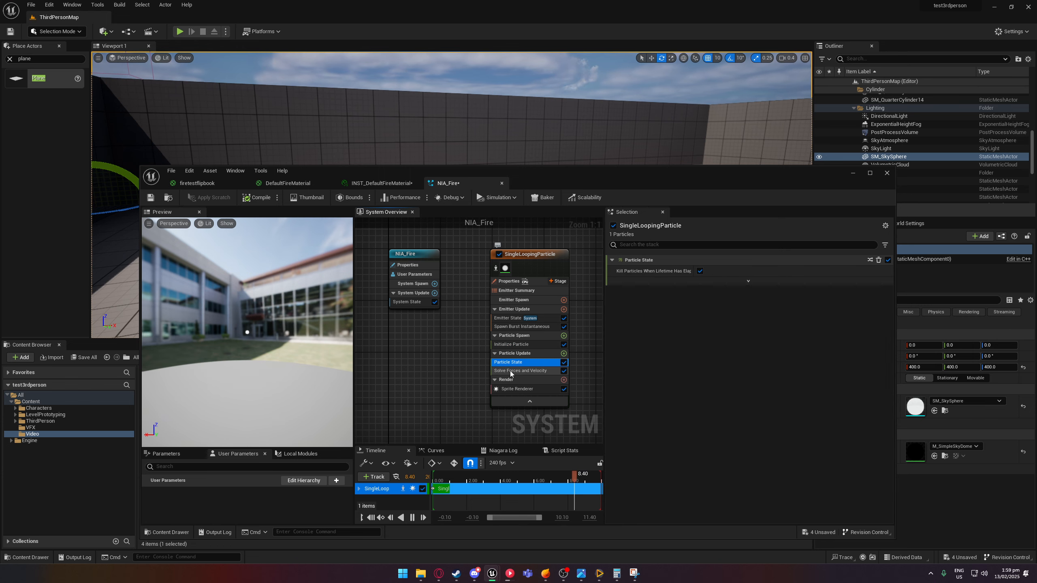
left_click(402, 264)
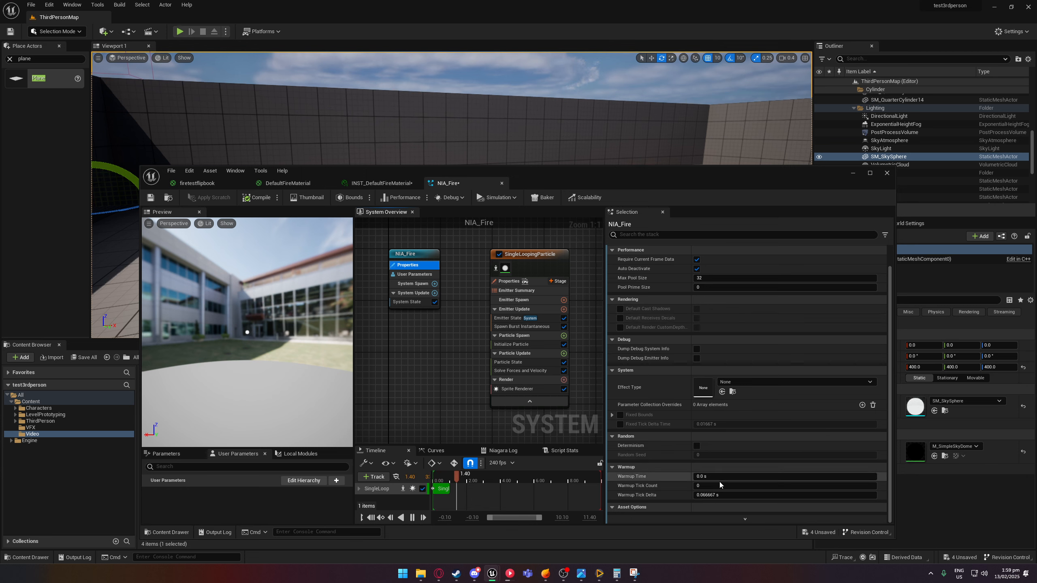
scroll(720, 470, "up", 1)
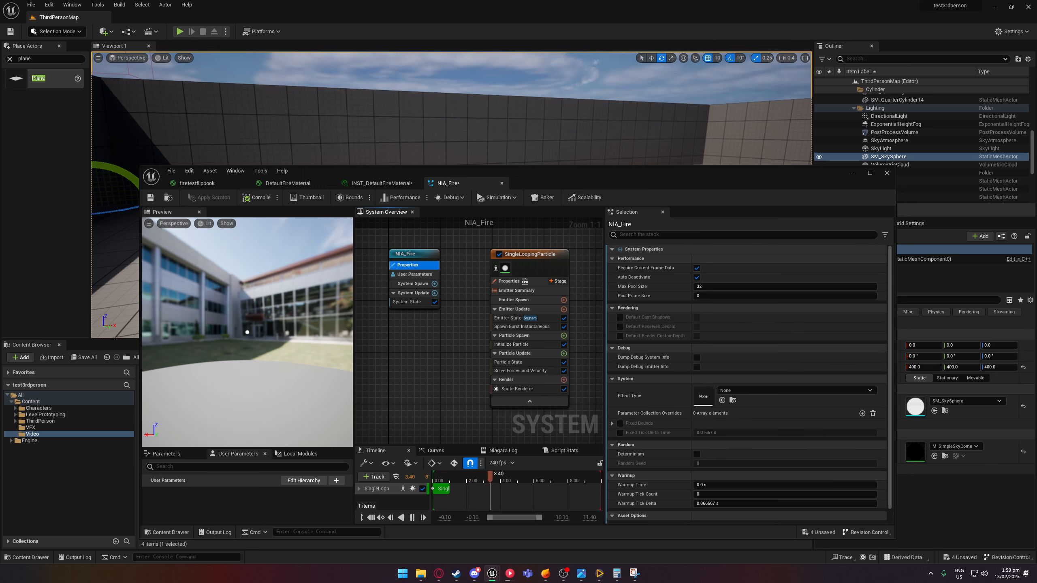
left_click(413, 293)
left_click(712, 294)
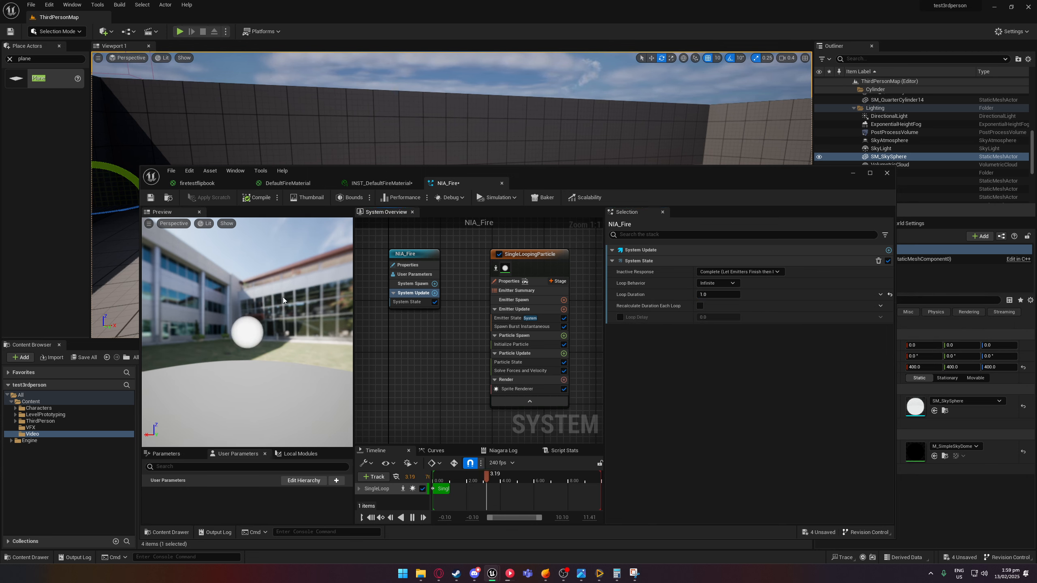
Assign INST_DefaultFireMaterial as the material of the emitter's Sprite Renderer and save the NIA_Fire system
left_click(532, 262)
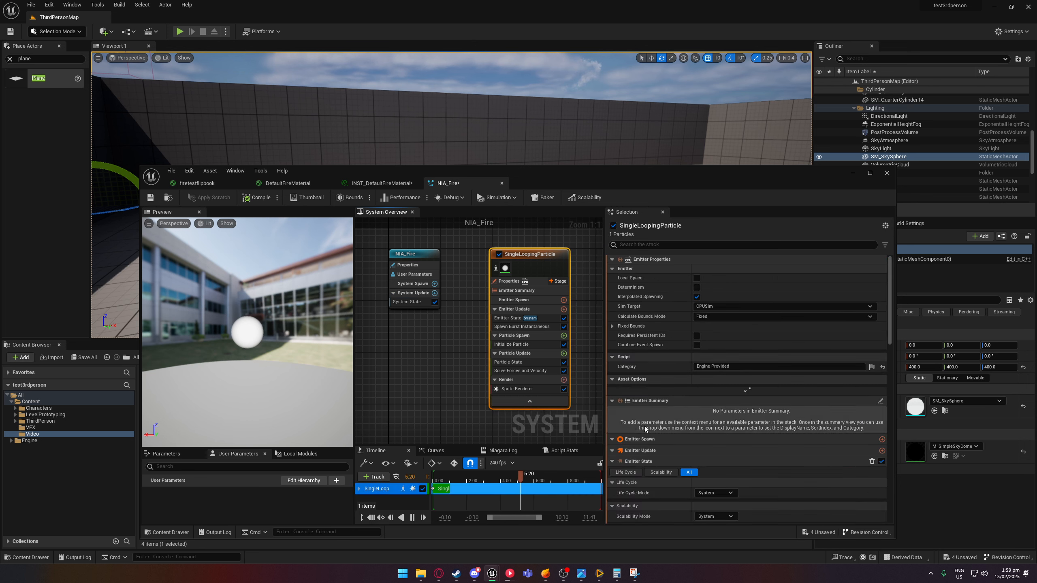
scroll(608, 388, "down", 2)
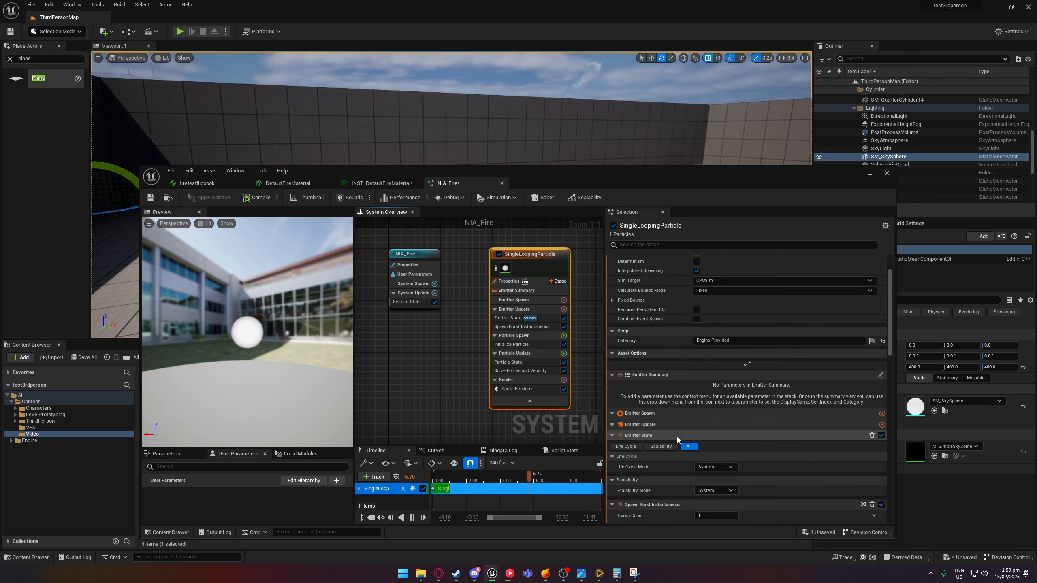
left_click(518, 389)
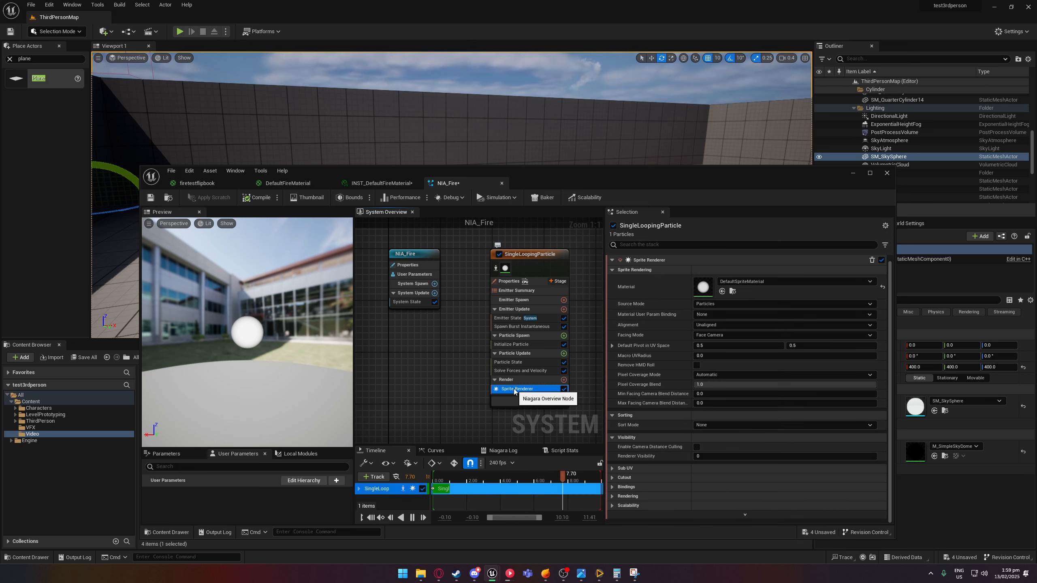
left_click(749, 282)
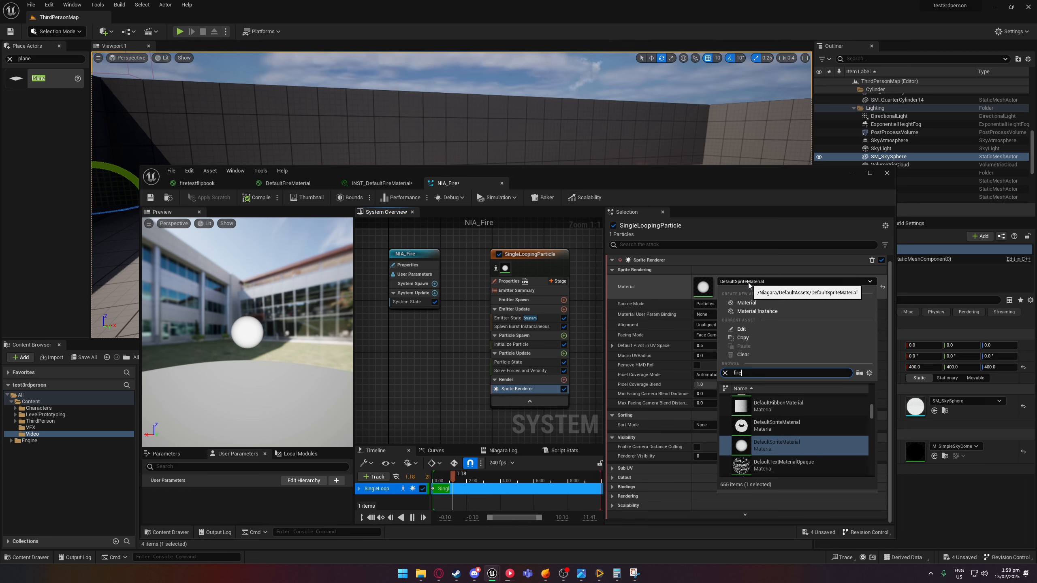
type("inst_")
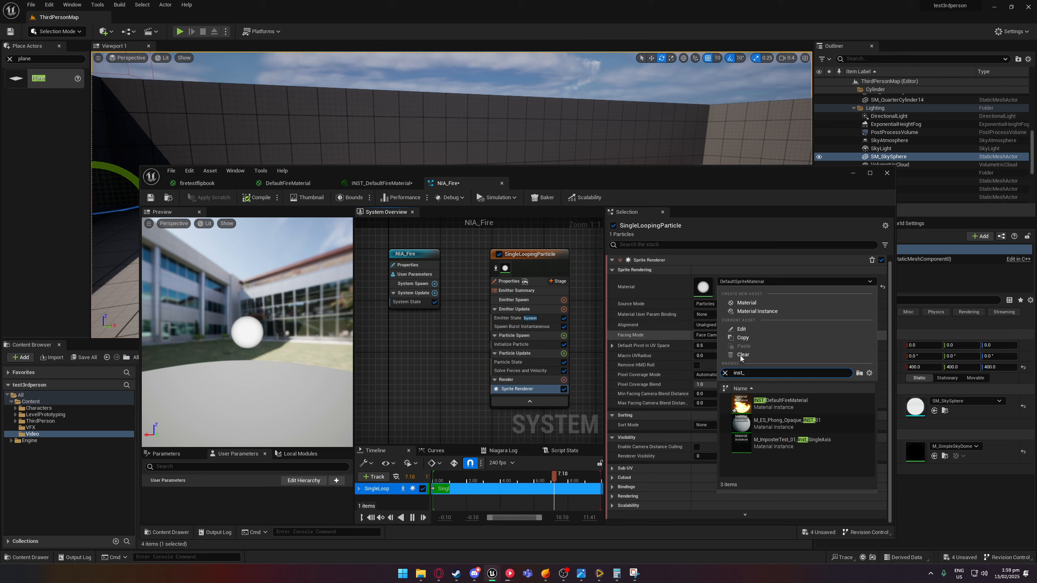
left_click(812, 403)
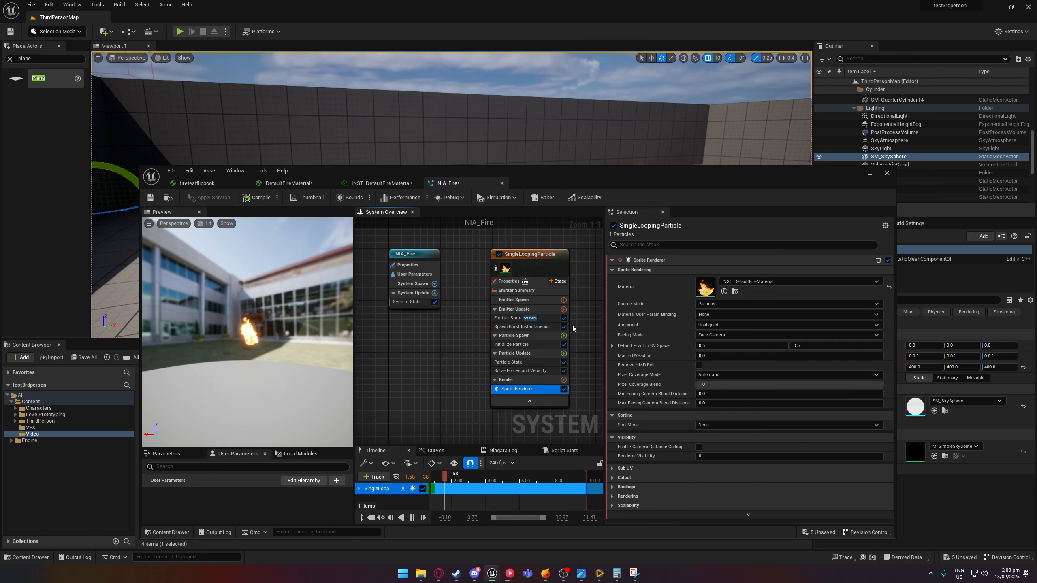
left_click(151, 198)
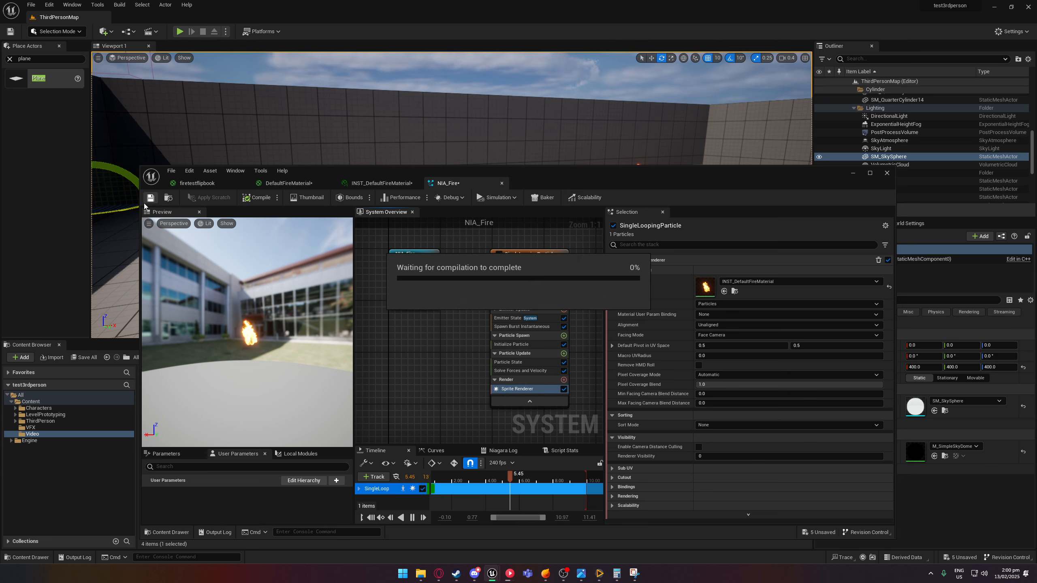
Place NIA_Fire in the level beside the existing fire, at about X 450, Y 1230, Z 60
left_click_drag(585, 175, 1036, 229)
right_click_drag(613, 229, 511, 241)
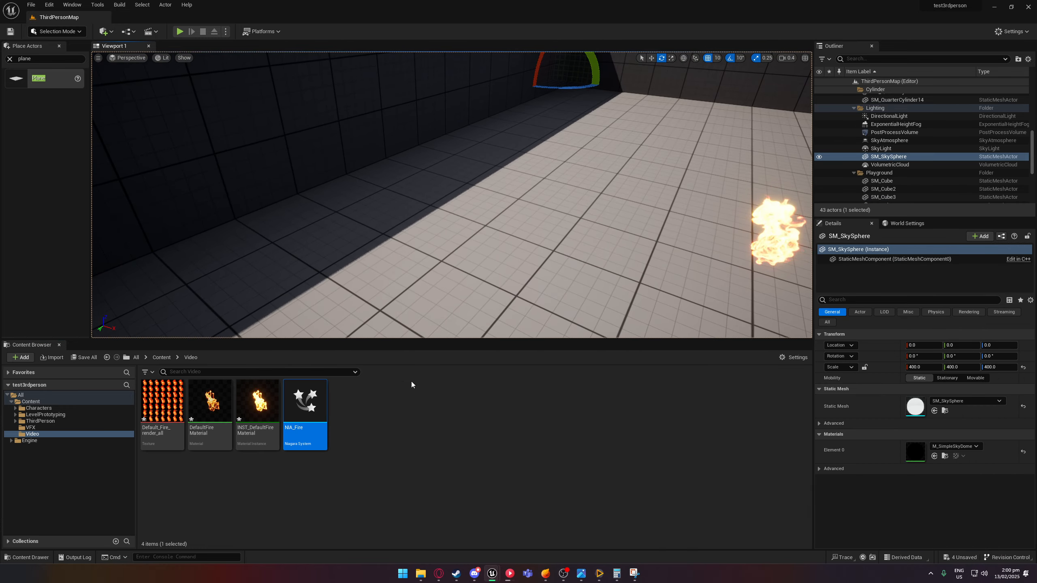
left_click_drag(305, 402, 502, 179)
key("w")
mouse_move(502, 179)
right_mouse_down()
mouse_move(531, 168)
mouse_move(509, 175)
right_mouse_up()
left_click_drag(479, 220, 511, 236)
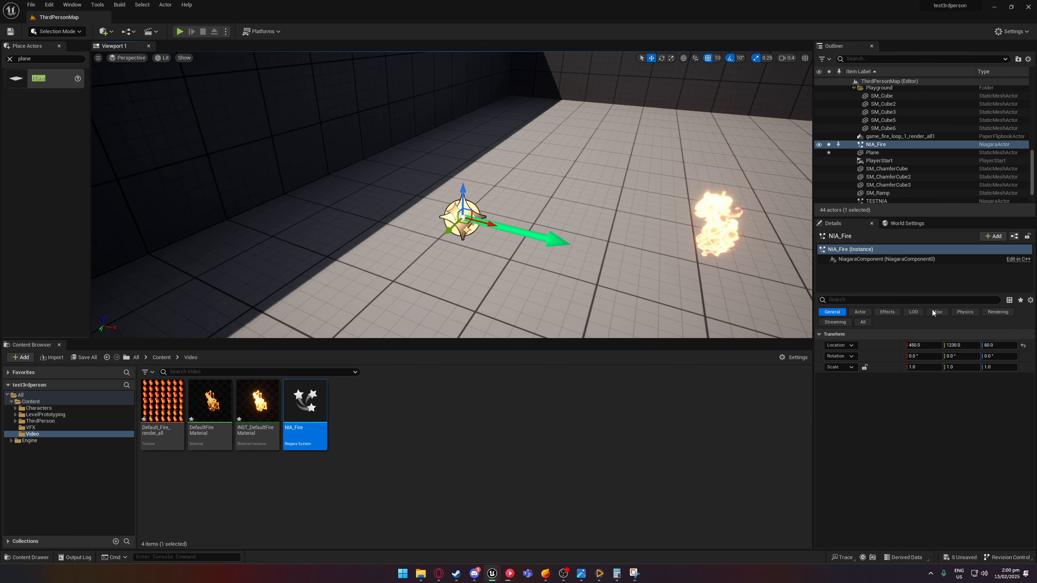
Bring back the NIA_Fire editor and review the System Update loop settings and the Sprite Renderer's Facing Mode options
left_click_drag(1036, 198, 555, 173)
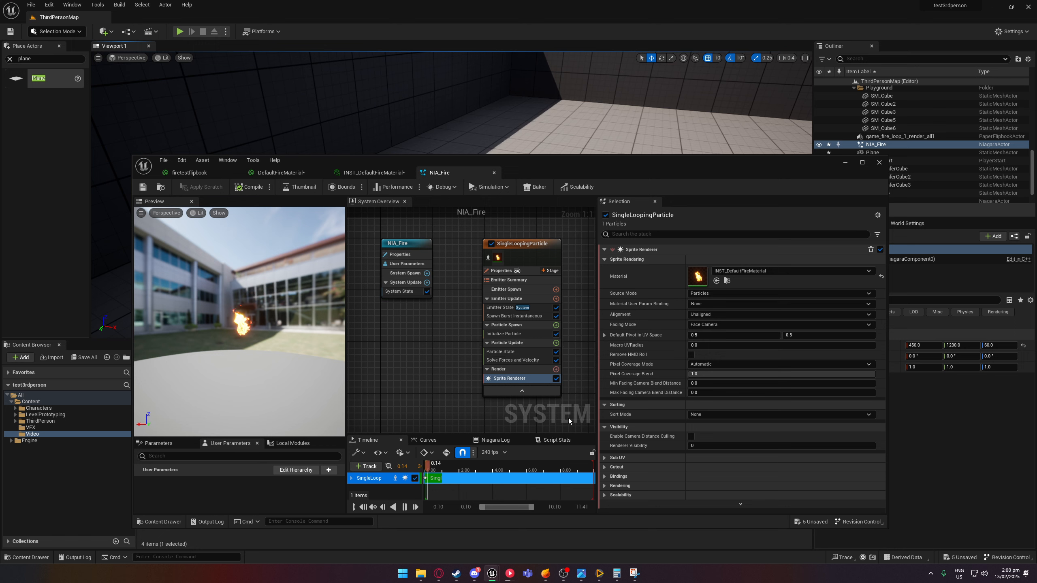
left_click(398, 284)
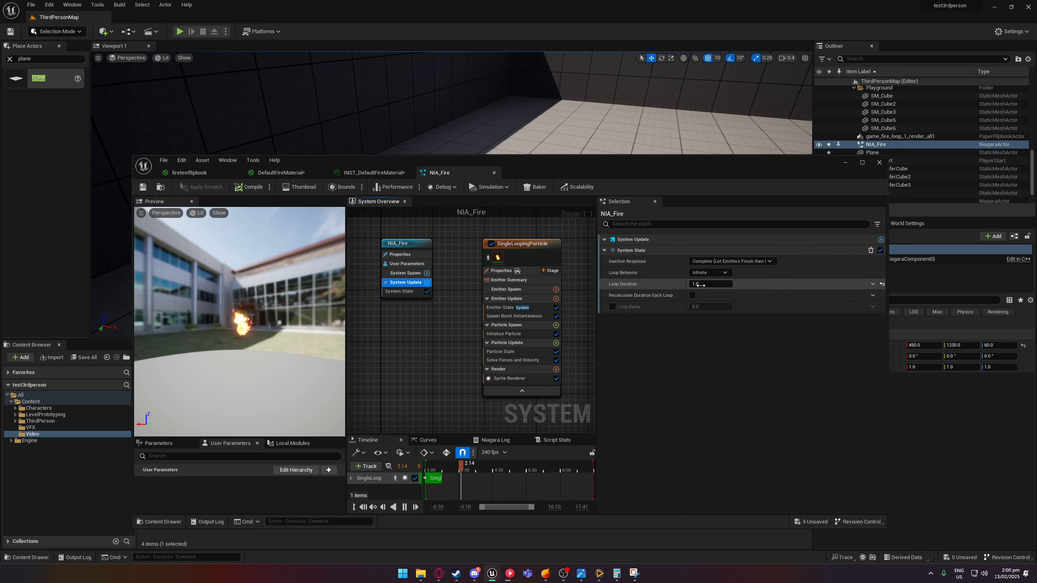
left_click(503, 378)
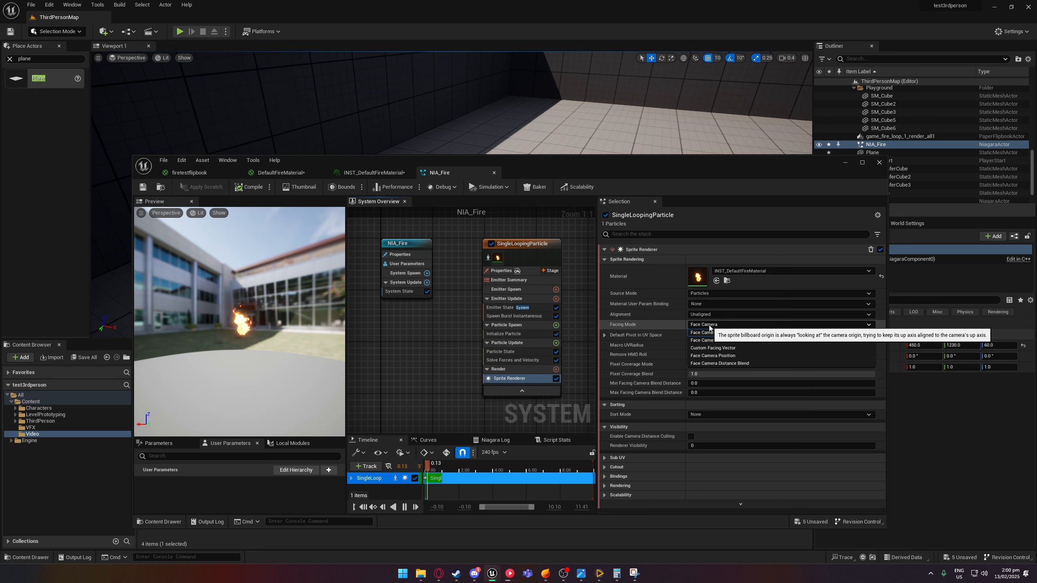
left_click(694, 325)
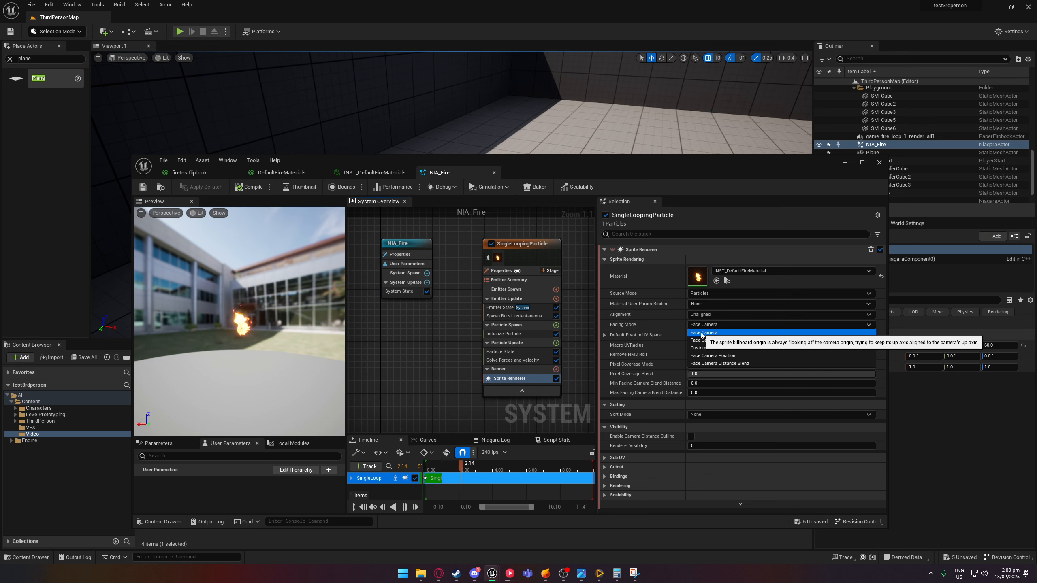
Set the Uniform Sprite Size in the emitter's Initialize Particle module to 50
left_click(527, 316)
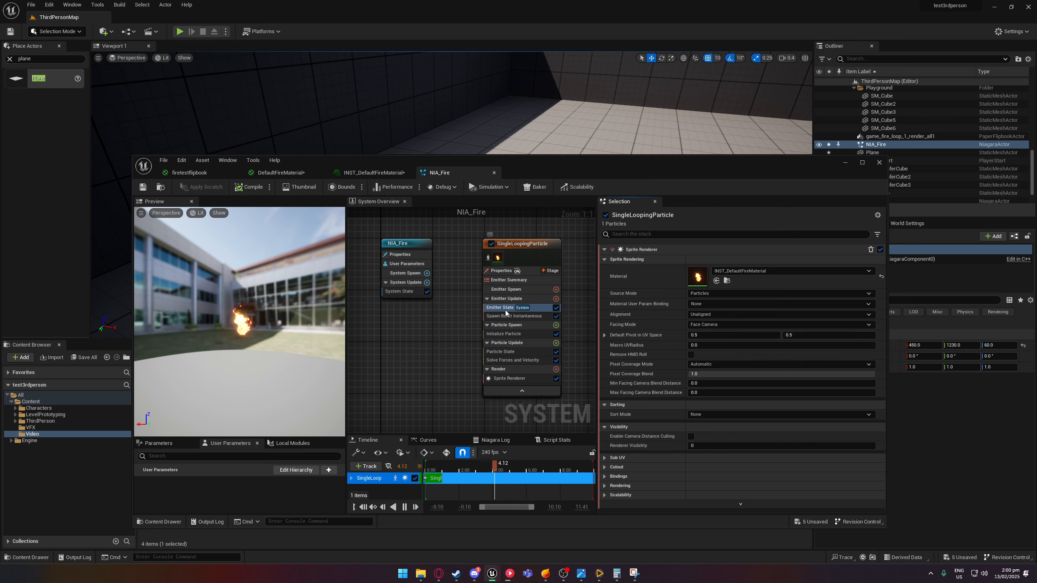
left_click(527, 334)
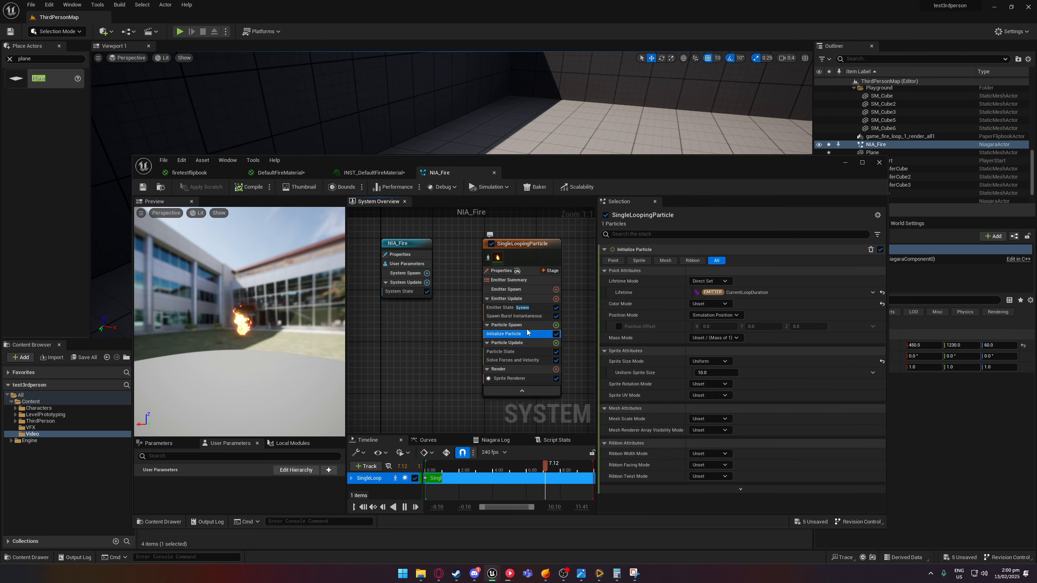
left_click(713, 373)
type("50")
key("Return")
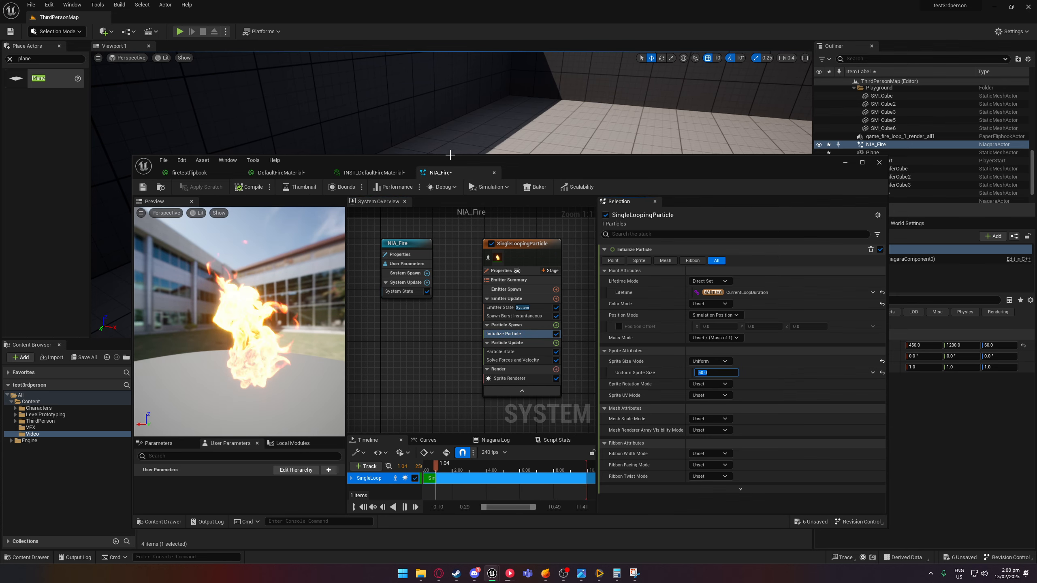
Examine the enlarged Niagara fire in the level and run the character around it in a play test
left_click_drag(456, 161, 1036, 163)
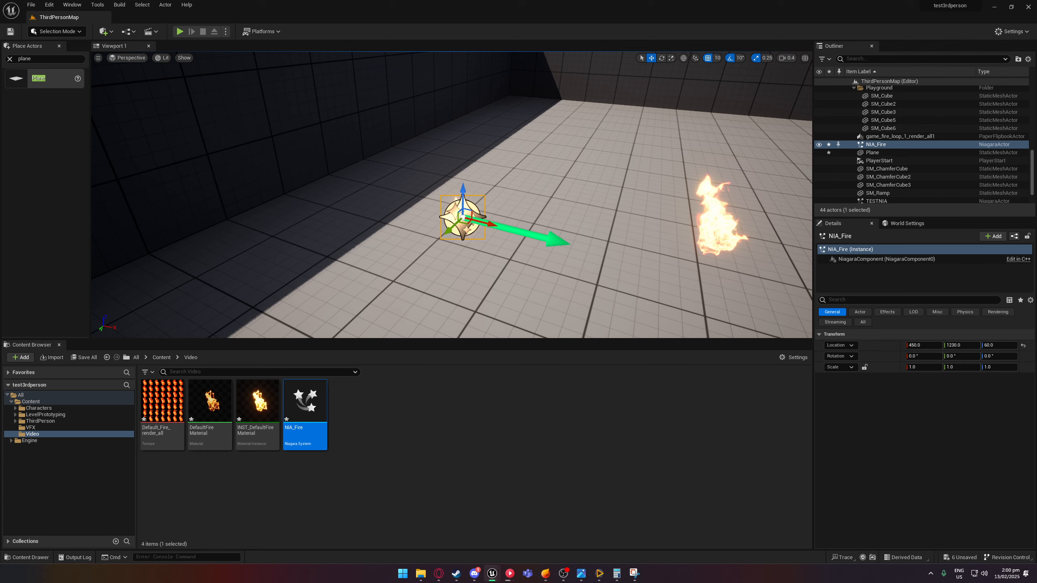
right_click_drag(454, 230, 500, 221)
left_click(454, 230)
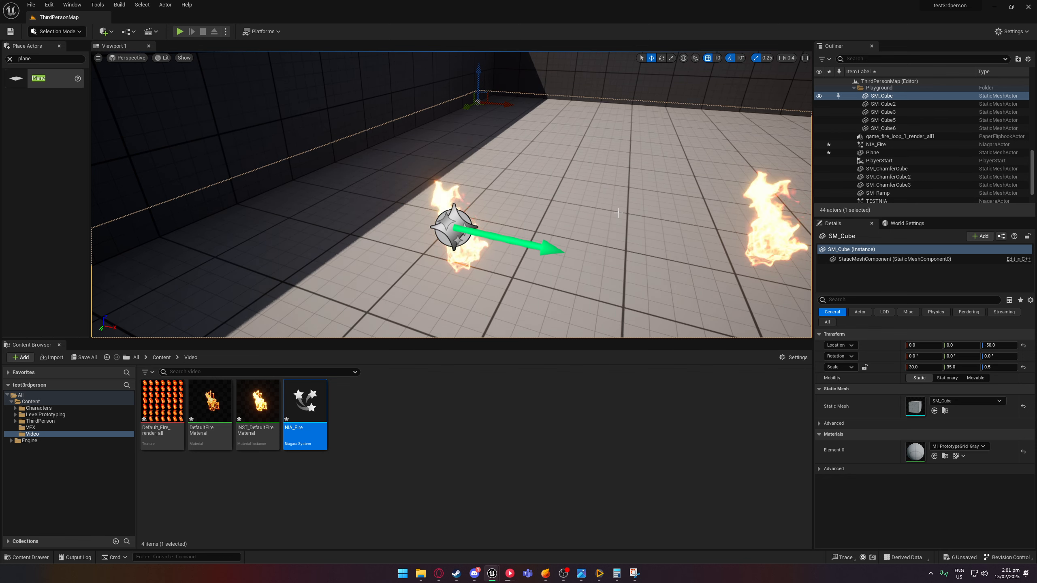
mouse_move(619, 212)
right_mouse_down()
mouse_move(608, 204)
mouse_move(647, 211)
mouse_move(633, 211)
right_mouse_up()
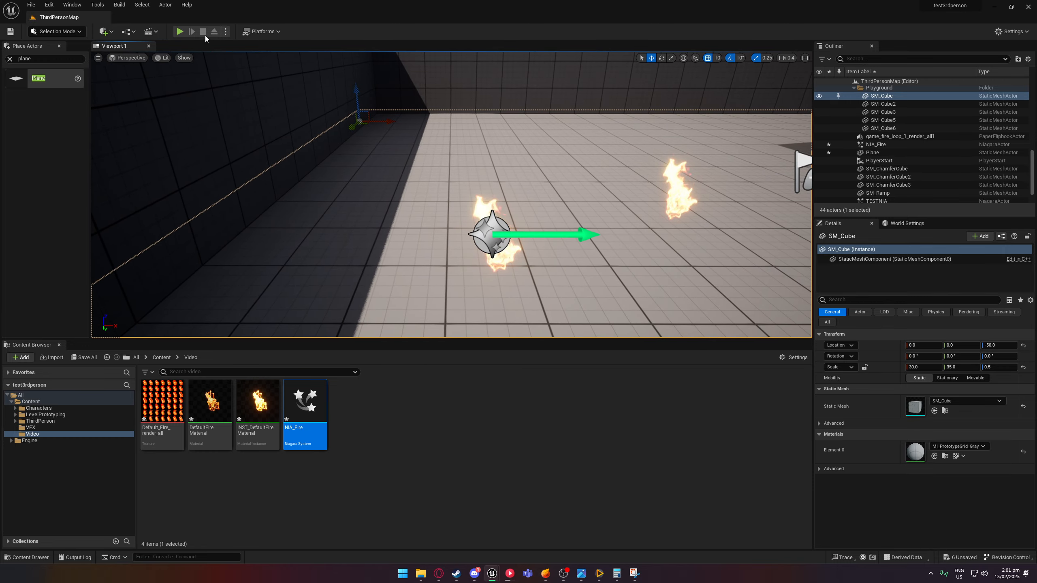
left_click(180, 32)
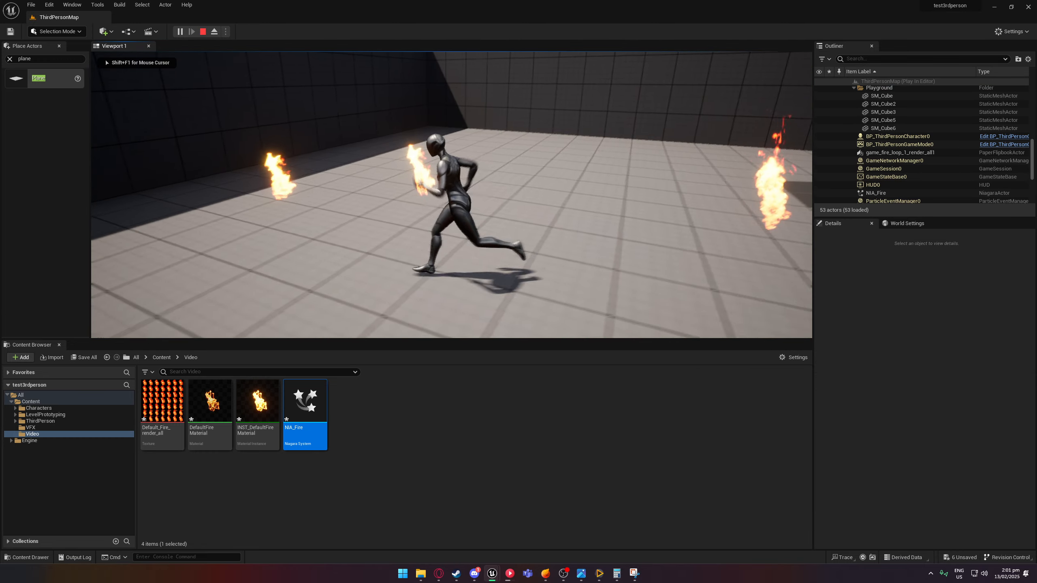
key("w")
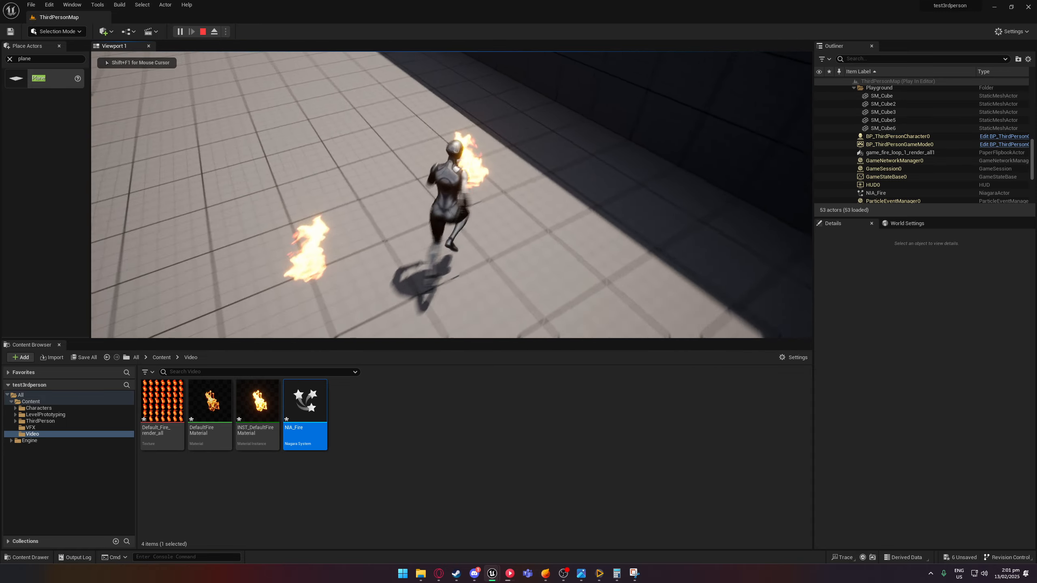
key("s")
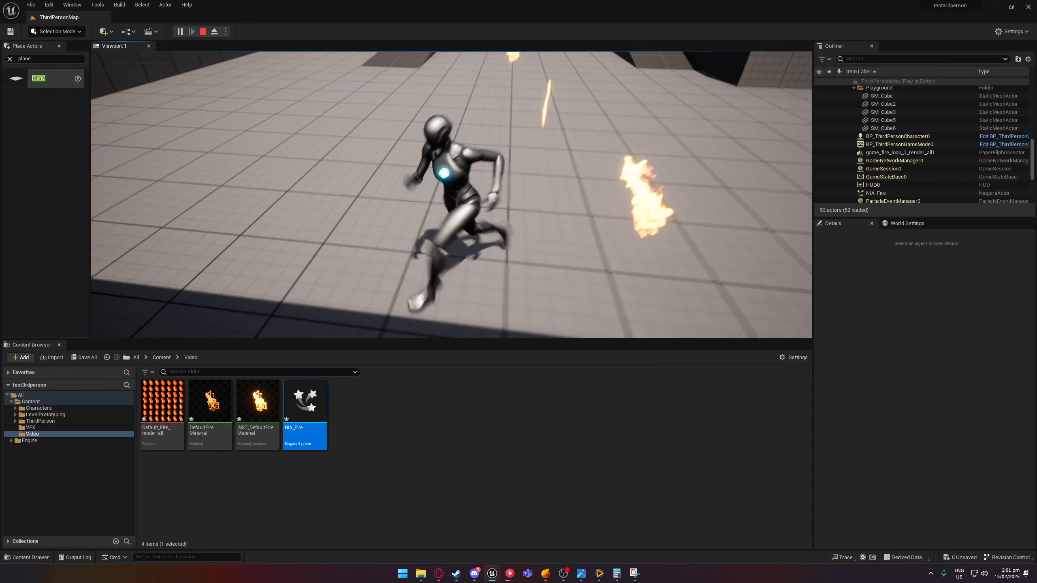
key("d")
key("w")
key("s")
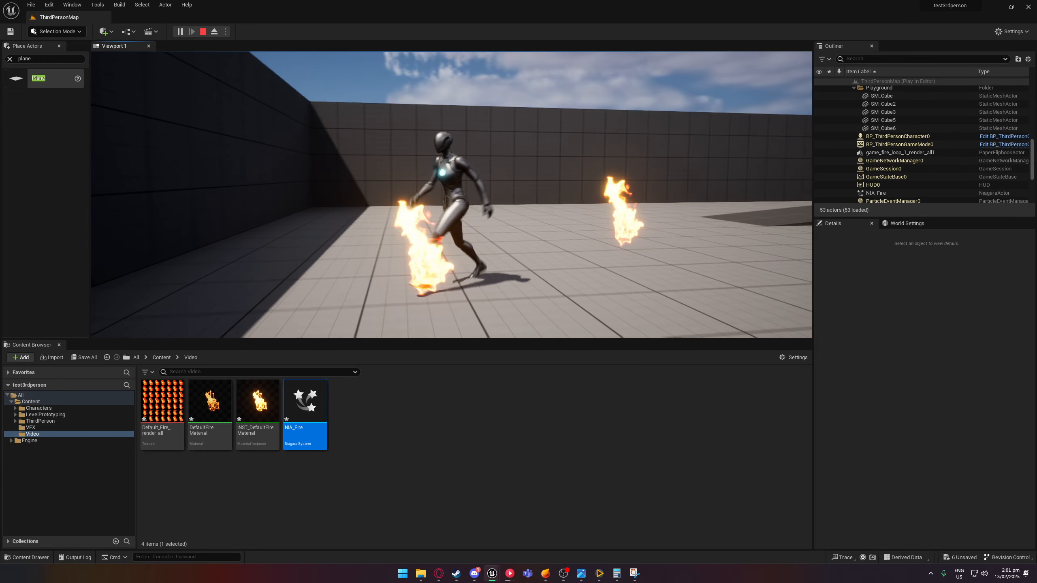
key("Escape")
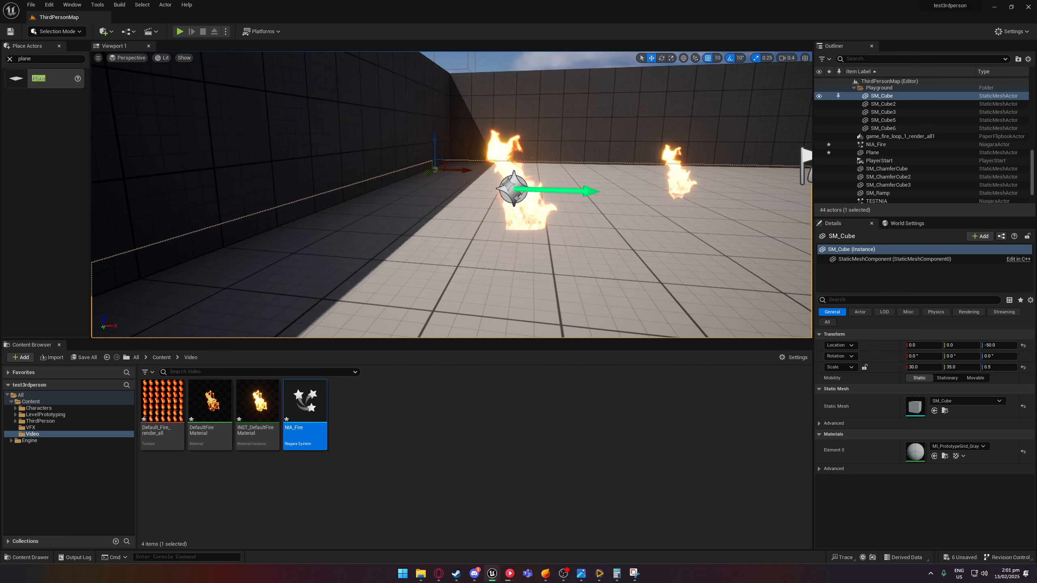
Raise the NIA_Fire actor to a Z location of 130 and check it from the character's view in a play test
left_click(521, 168)
left_click_drag(522, 167, 522, 118)
left_click(180, 32)
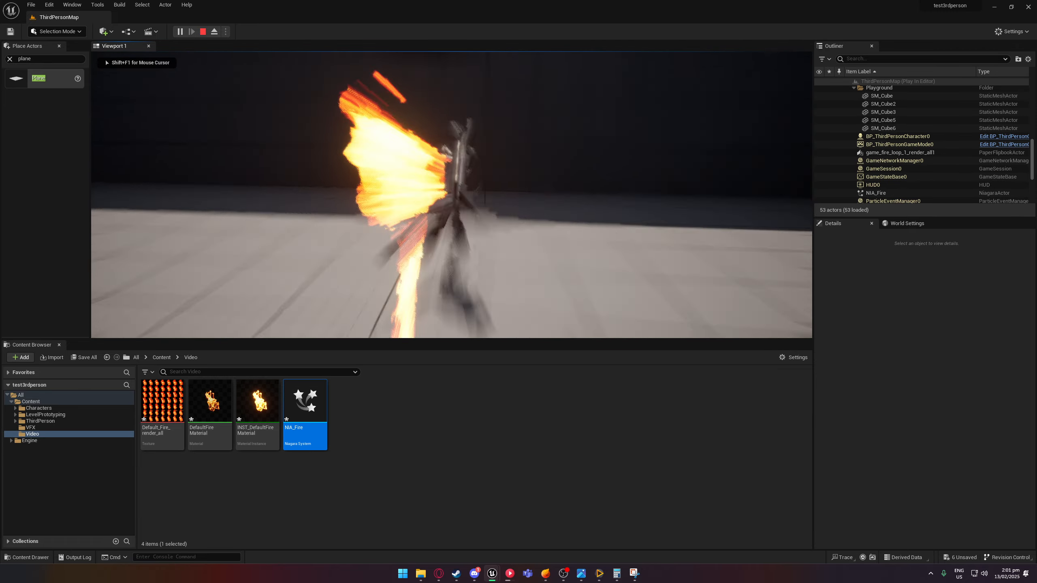
key("w")
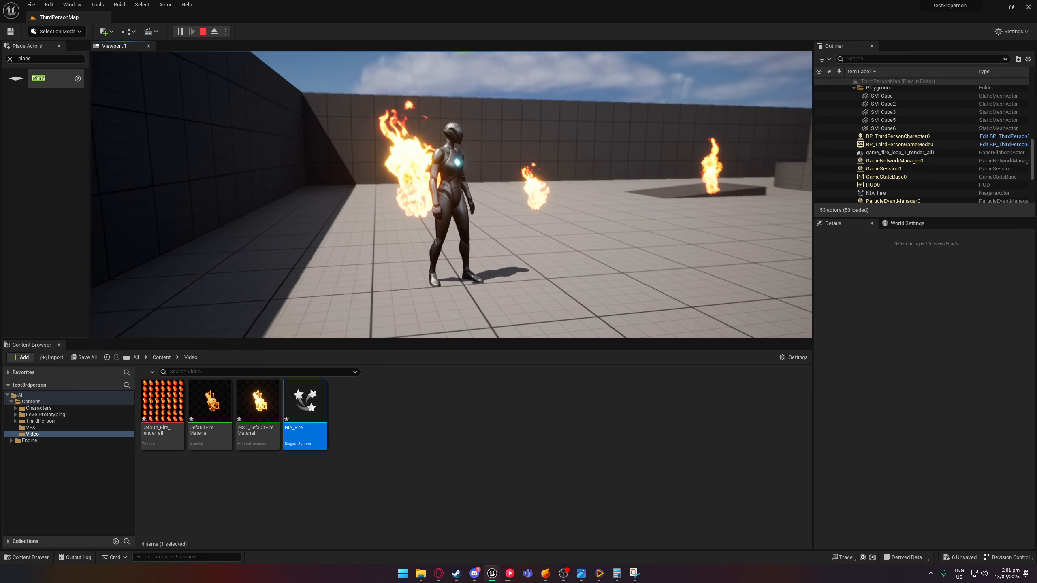
key("a")
key("Escape")
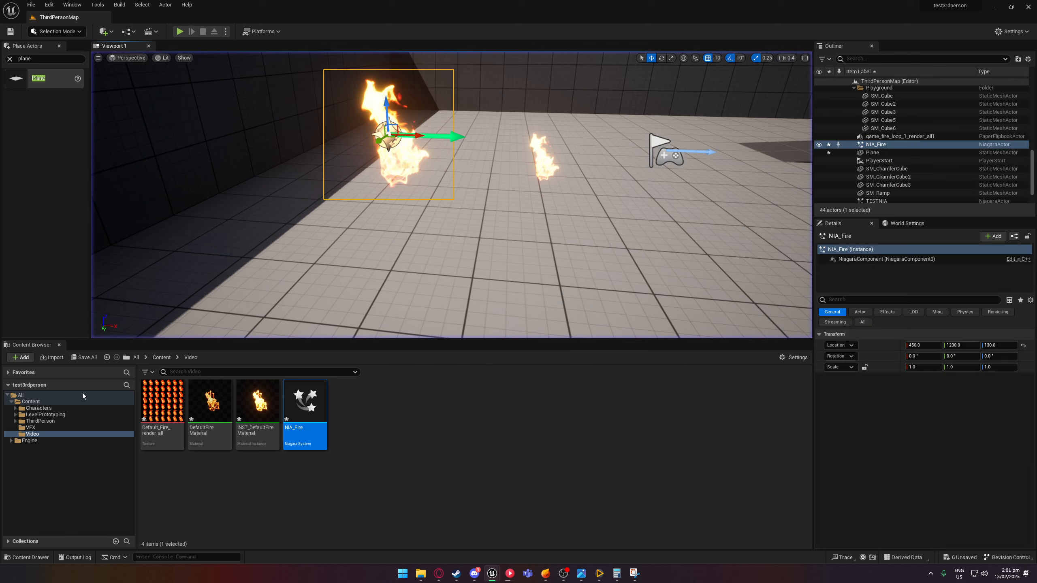
Open INST_DefaultFireMaterial, move its window clear of the fire assets, and open DefaultFireMaterial's material graph
left_click(257, 408)
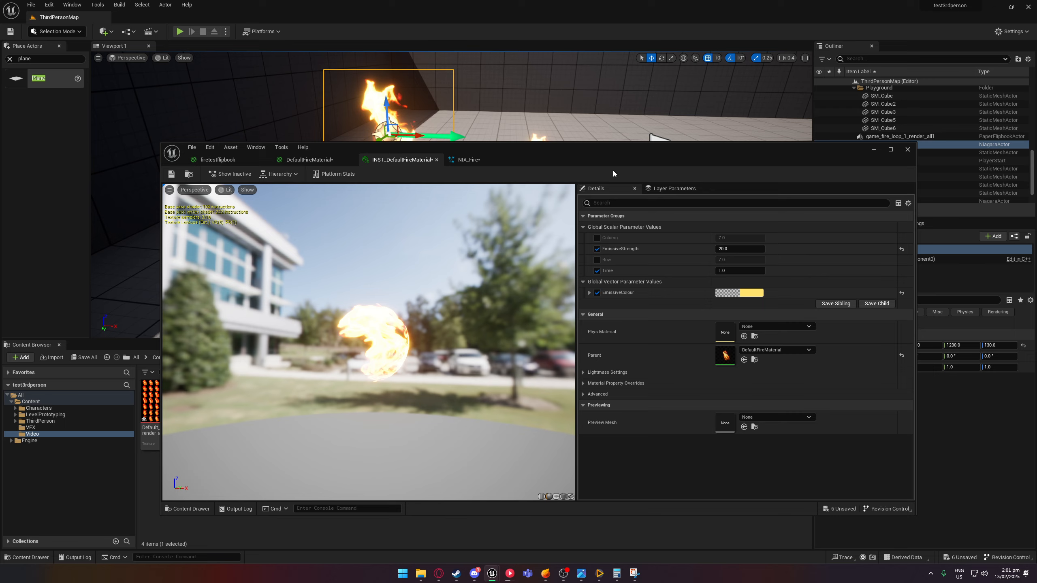
left_click_drag(613, 172, 754, 213)
double_click(210, 402)
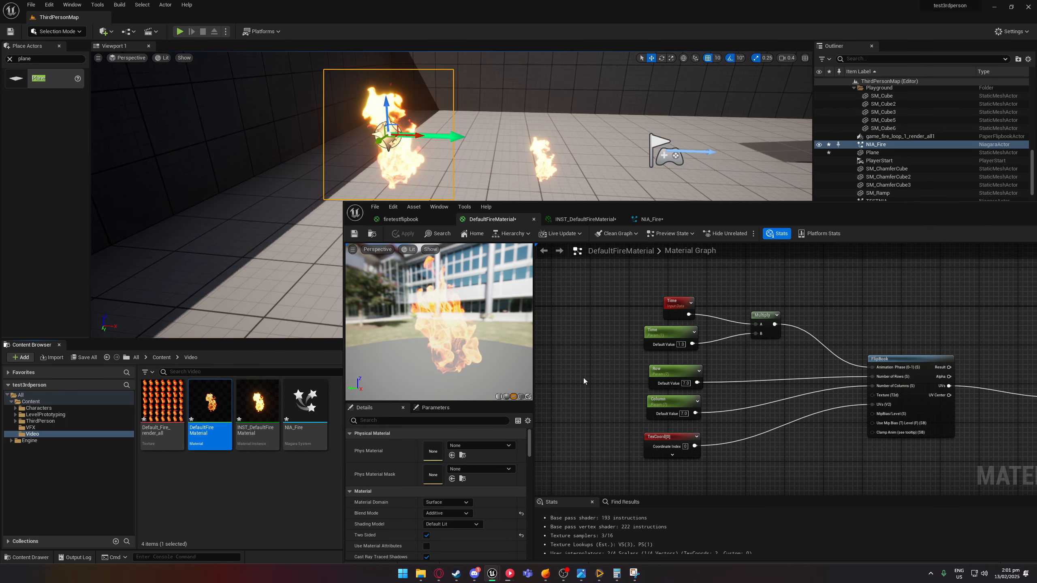
Examine the DefaultFireMaterial graph from the time and flipbook nodes to the emissive and opacity outputs, then minimize the material editor
right_click_drag(584, 379, 536, 354)
right_click_drag(751, 327, 669, 286)
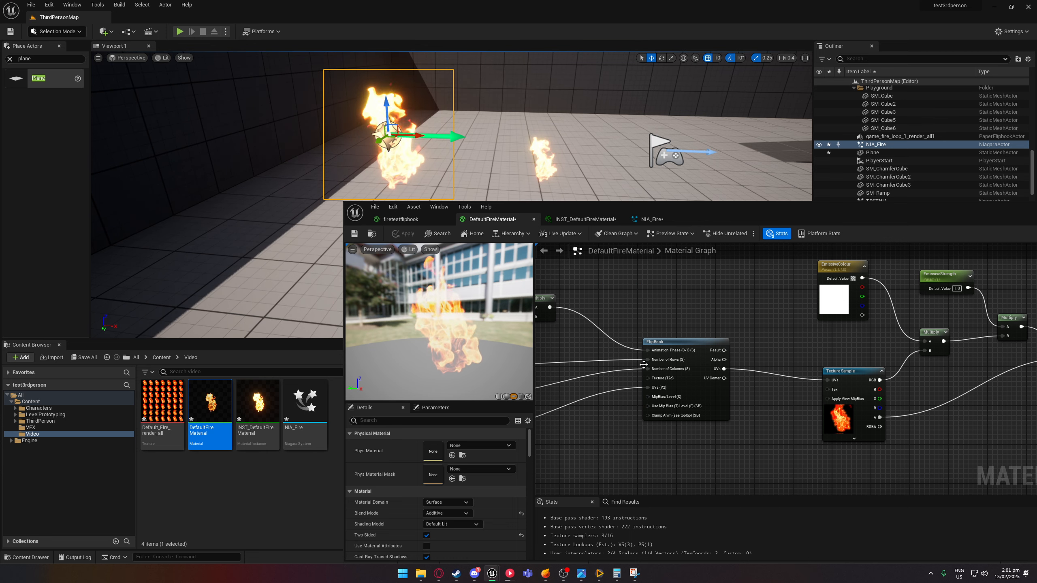
scroll(619, 309, "down", 1)
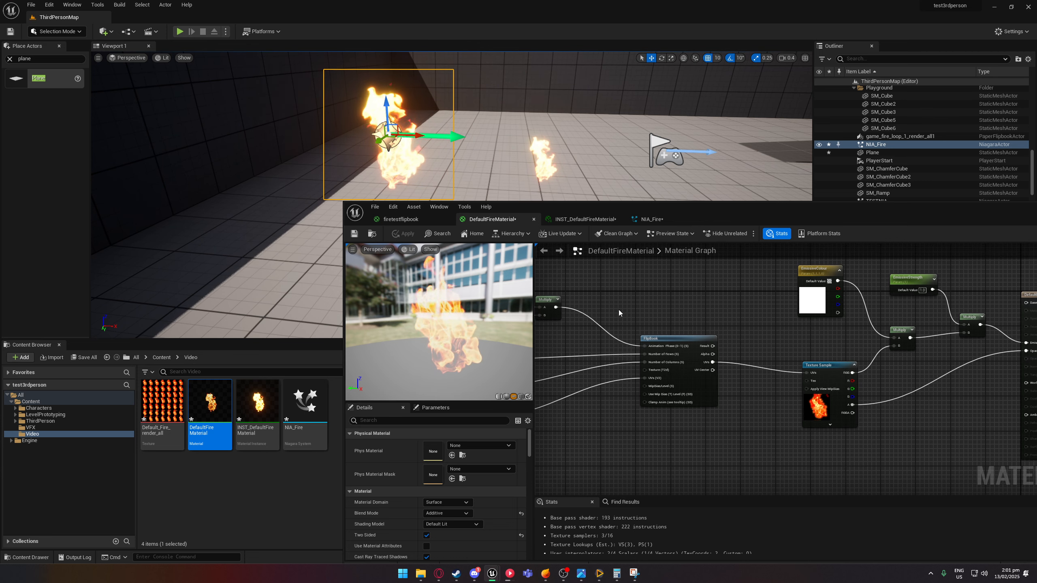
right_click_drag(607, 289, 697, 292)
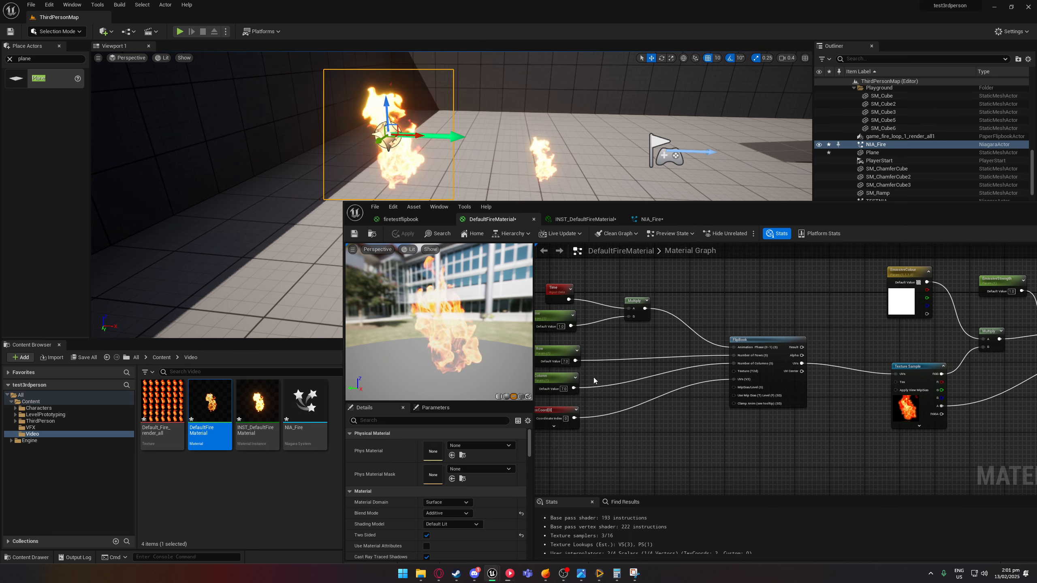
right_click_drag(744, 437, 616, 451)
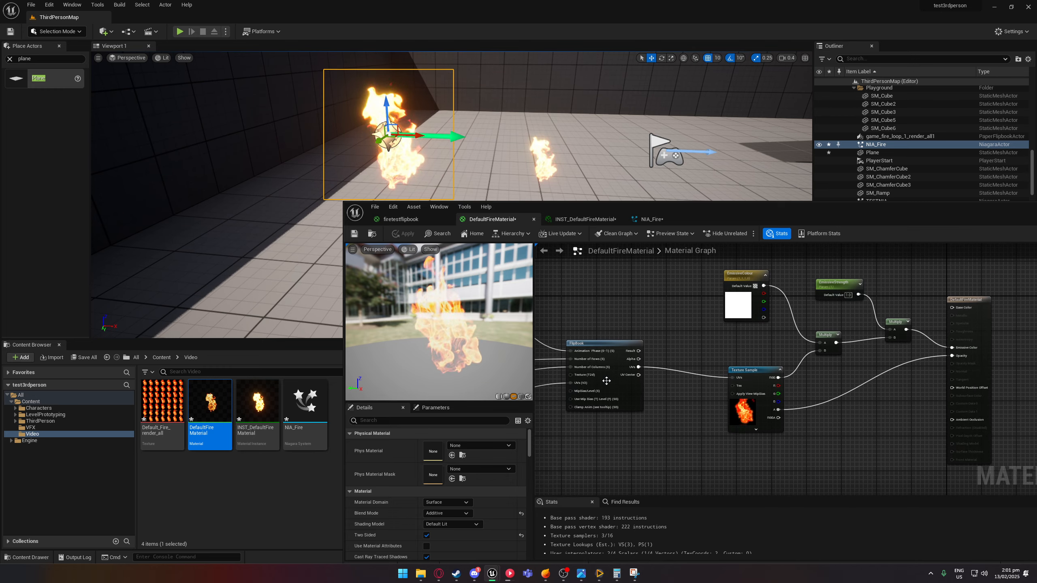
right_click_drag(565, 321, 627, 307)
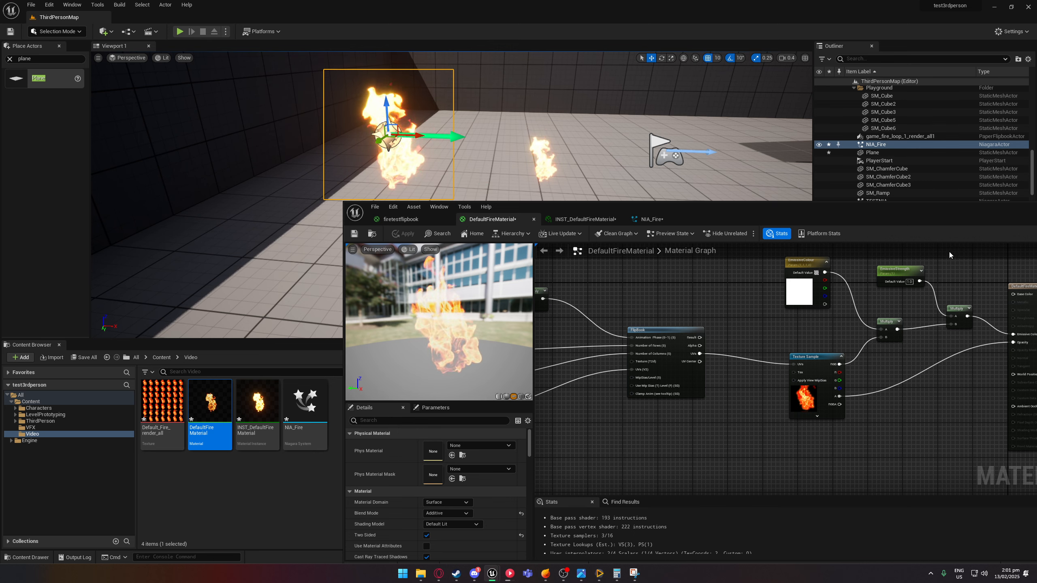
left_click_drag(952, 207, 769, 206)
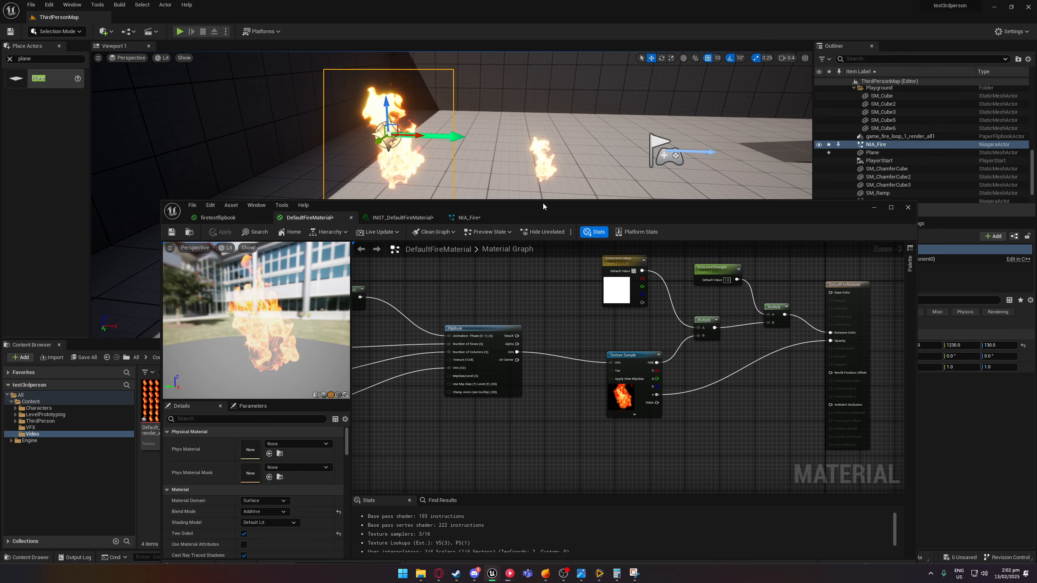
left_click(874, 207)
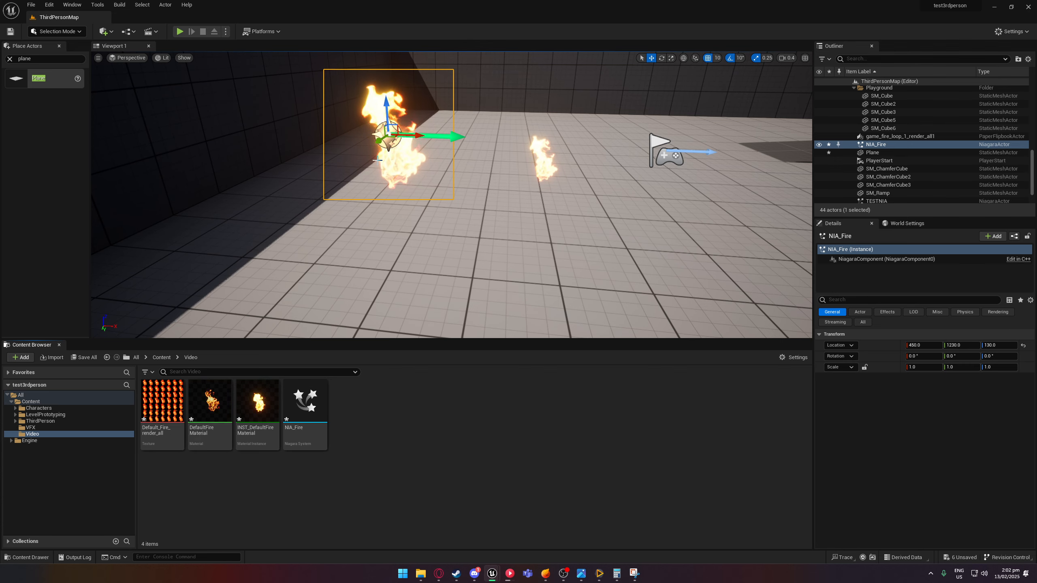
Play test the level and run the character around the Niagara fire to check how it faces the camera
left_click(179, 32)
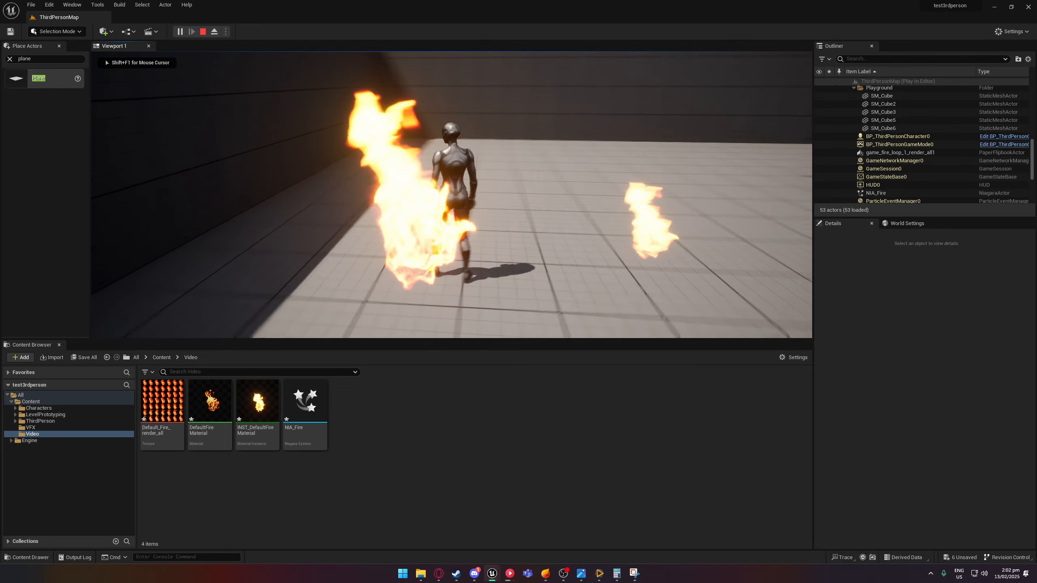
key("a")
key("s")
key("d")
key("w")
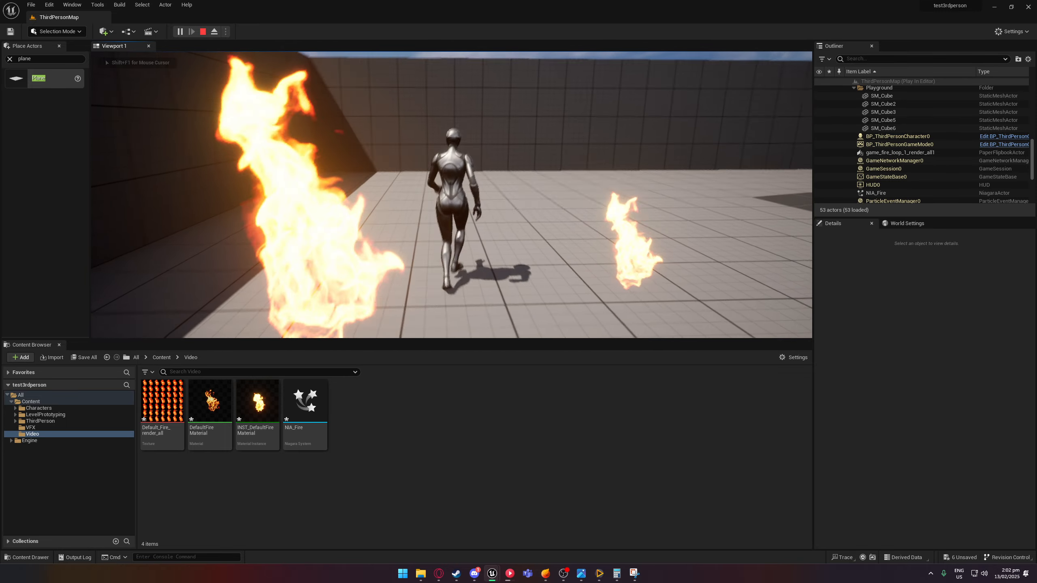
key("a")
key("s")
key("d")
key("w")
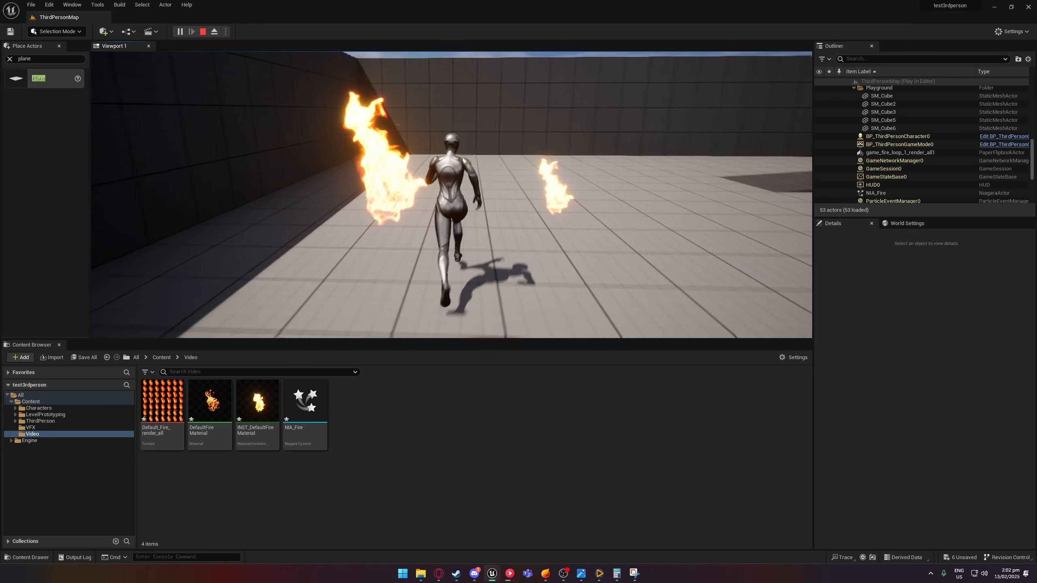
key("a")
key("s")
key("d")
key("w")
key("a")
key("s")
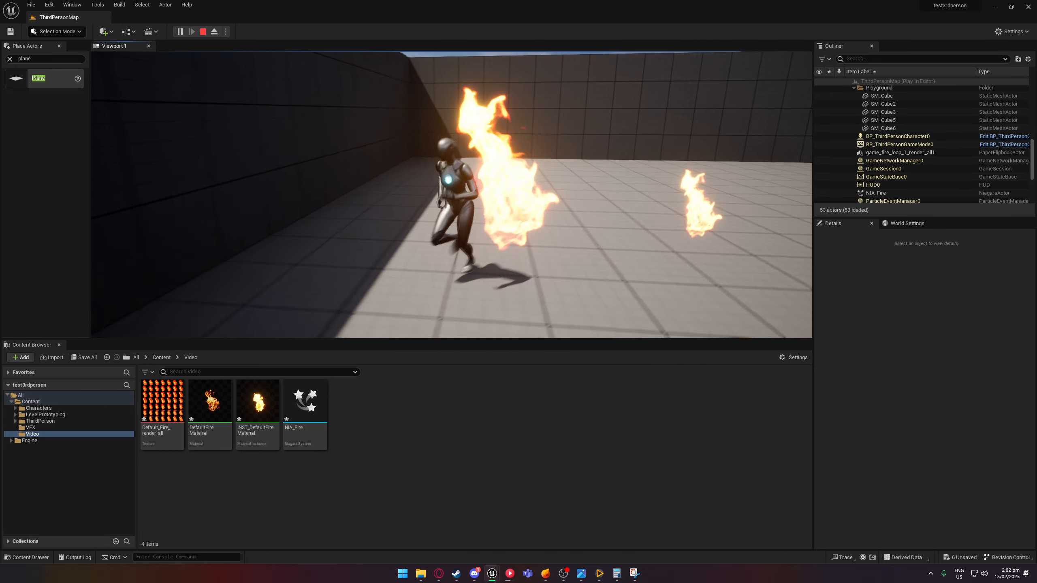
key("d")
key("w")
key("a")
key("s")
key("d")
key("d")
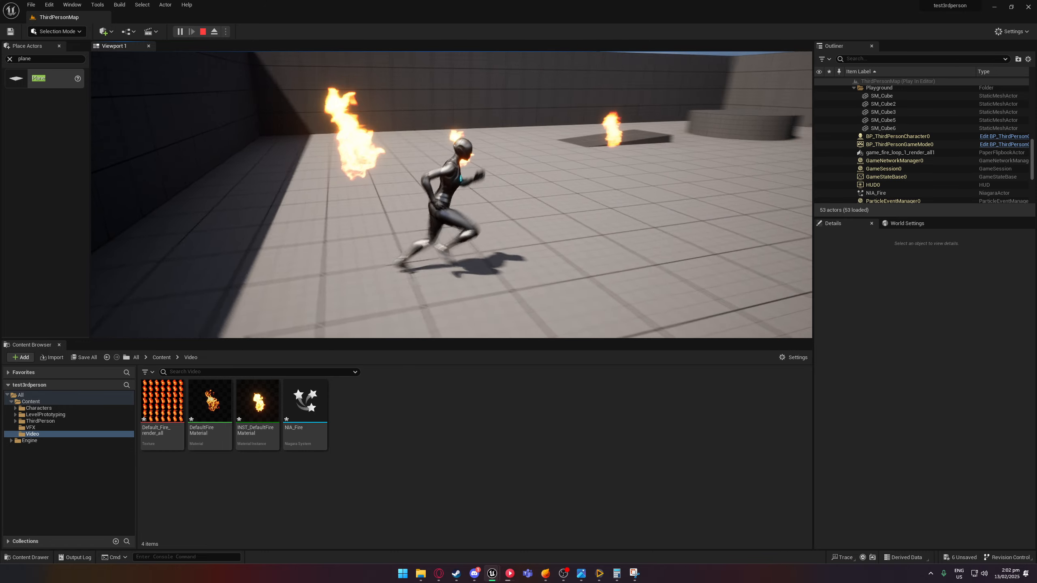
key("Escape")
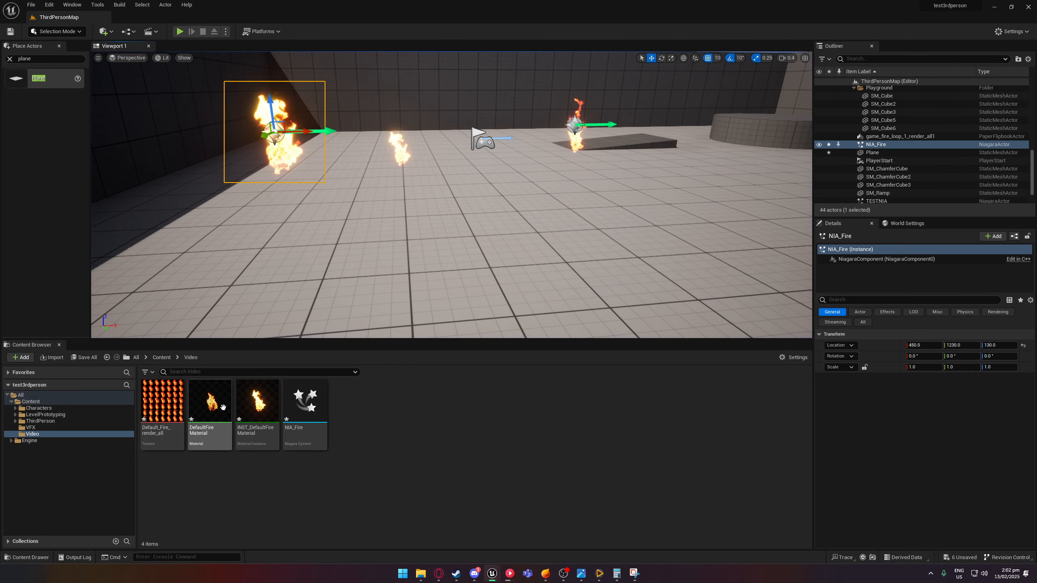
Extract sprites from the Default_Fire_render_all texture, create a Paper Flipbook from them, and place it in the level near NIA_Fire
left_click(163, 406)
right_click(164, 406)
mouse_move(217, 180)
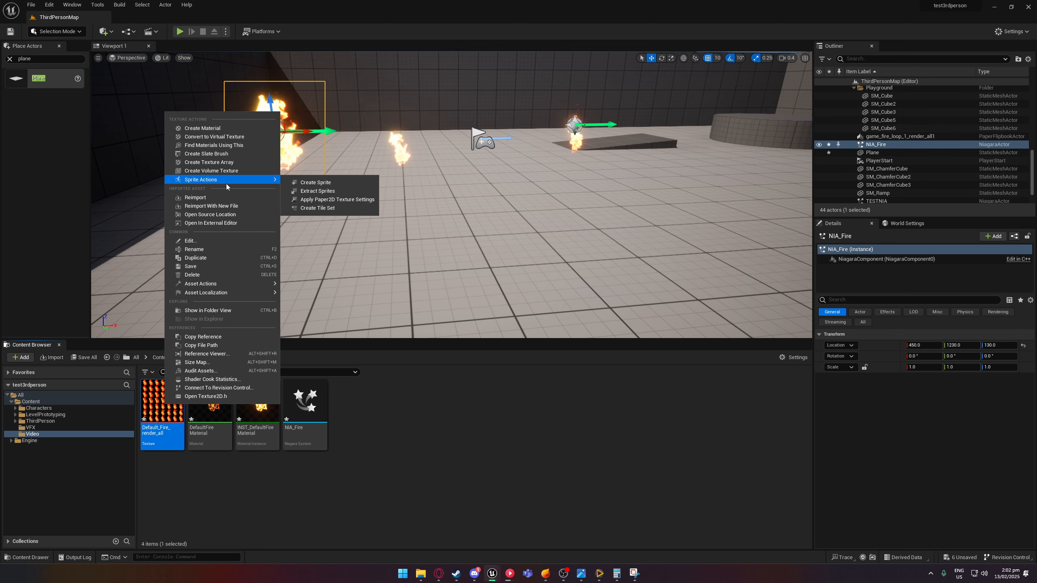
left_click(548, 254)
key("f")
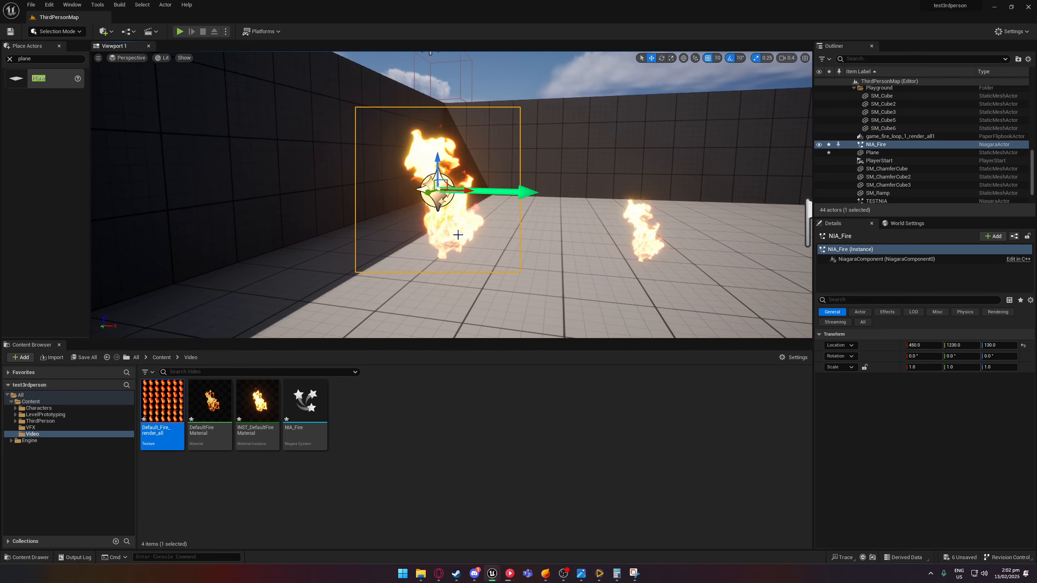
right_click_drag(447, 256, 498, 252)
key("s")
right_click(175, 404)
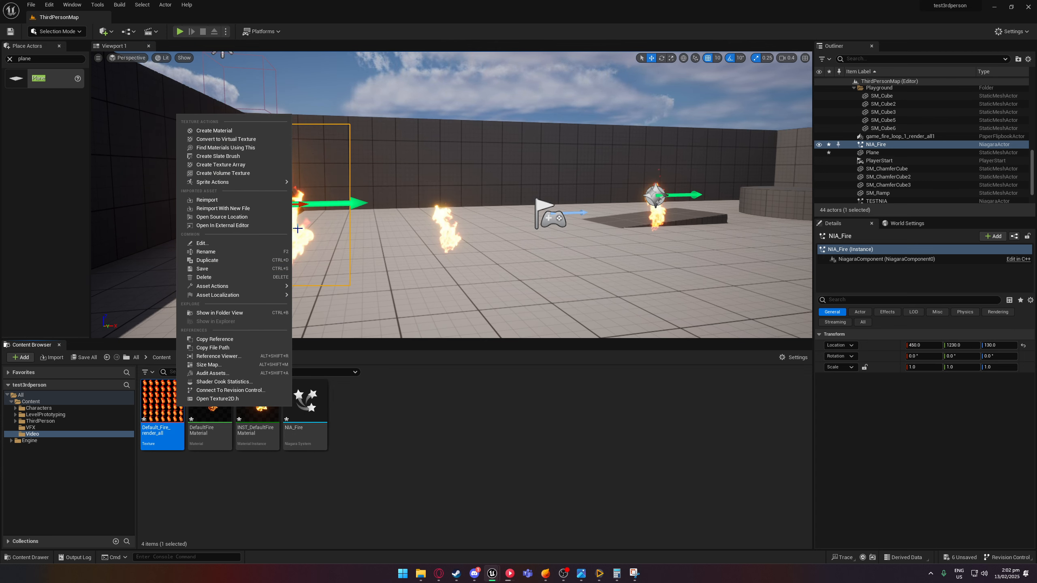
right_click_drag(403, 263, 372, 258)
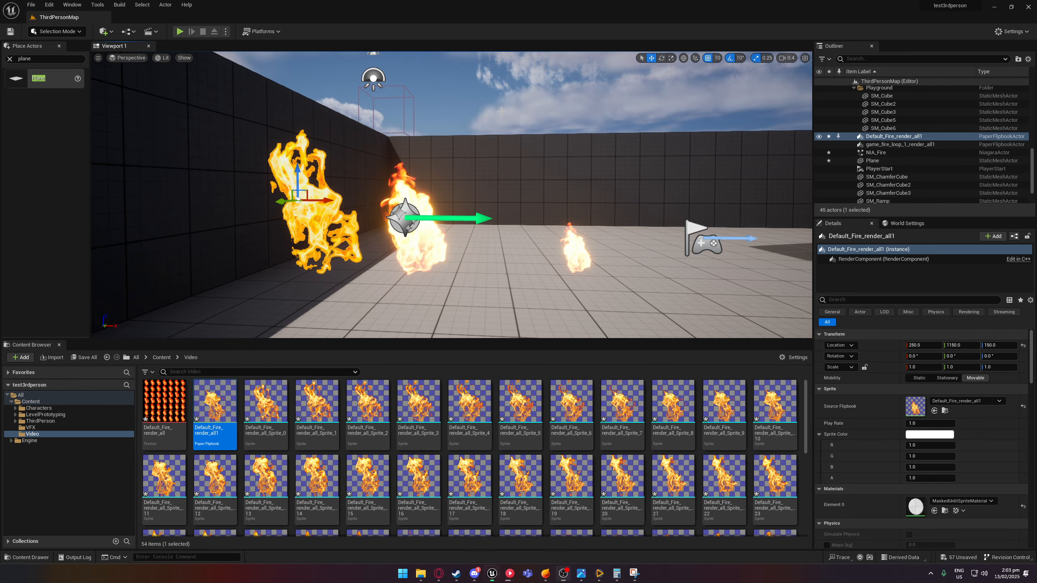
Raise the play rate of the Default_Fire_render_all1 flipbook actor to about 4.08
left_click(501, 112)
mouse_move(373, 253)
right_mouse_down()
mouse_move(347, 252)
mouse_move(369, 255)
right_mouse_up()
key("w")
left_click(377, 256)
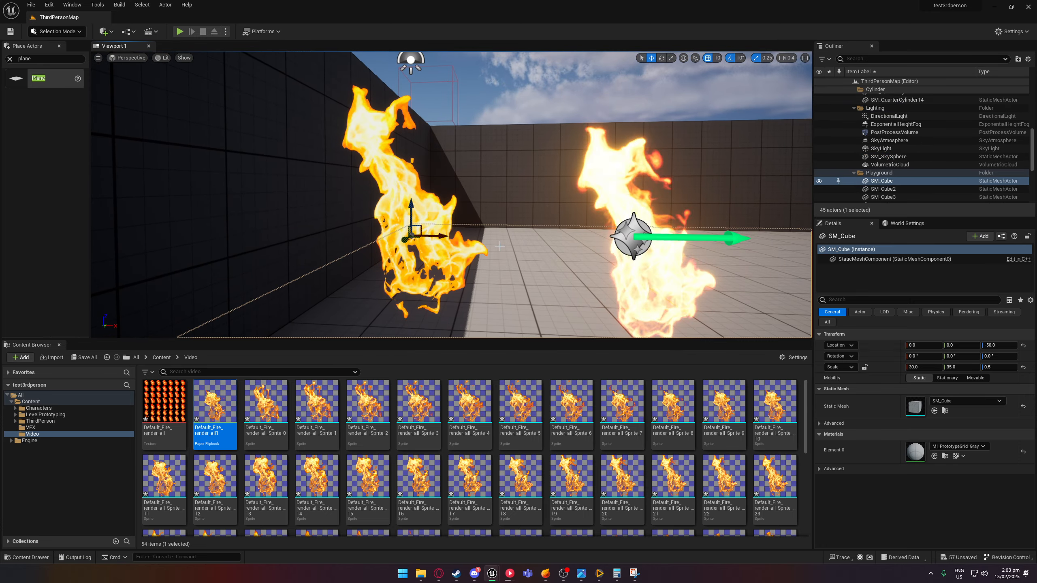
left_click(399, 192)
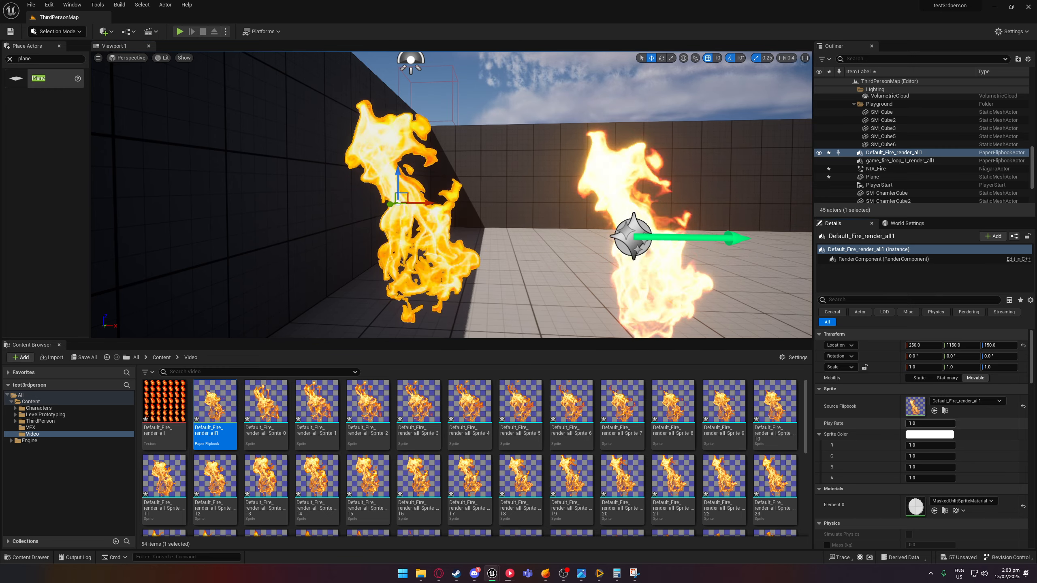
mouse_move(919, 424)
left_mouse_down()
mouse_move(964, 424)
mouse_move(901, 423)
left_mouse_up()
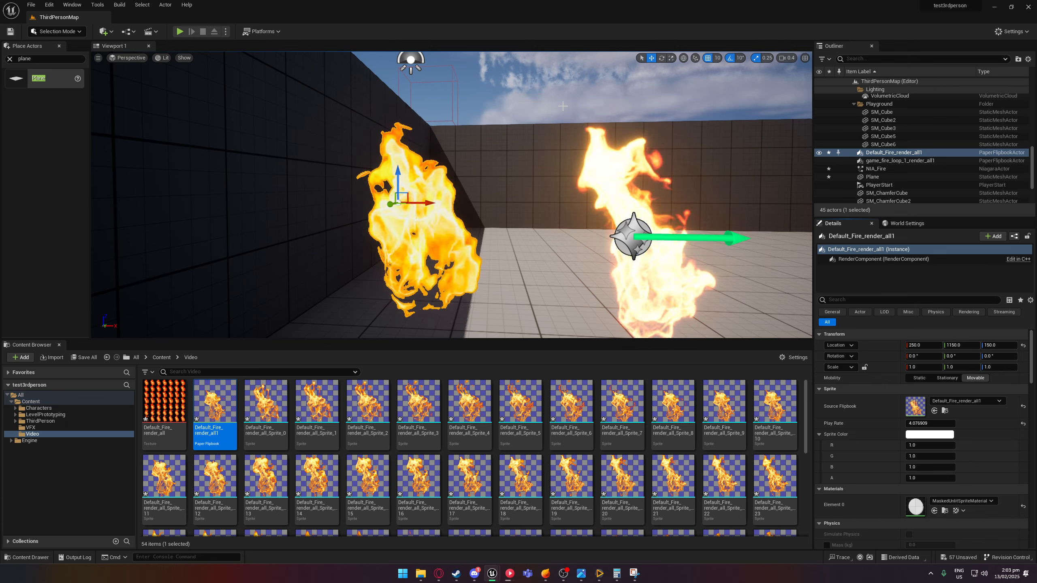
Compare the Paper Flipbook fire with the NIA_Fire actor in the level from several angles and distances
left_click(570, 160)
right_click_drag(570, 160, 539, 163)
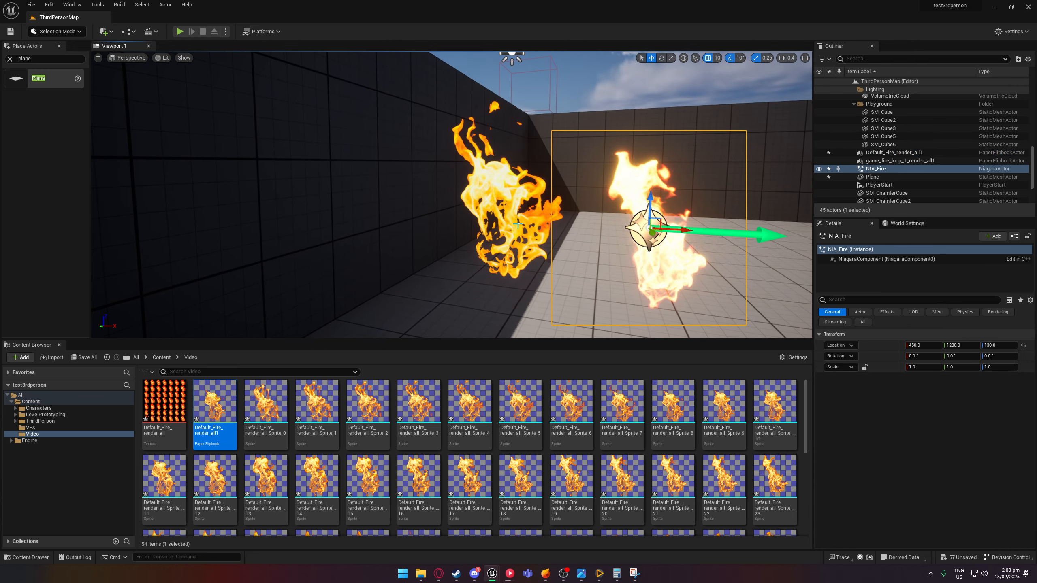
right_click_drag(518, 223, 551, 198)
left_click(461, 262)
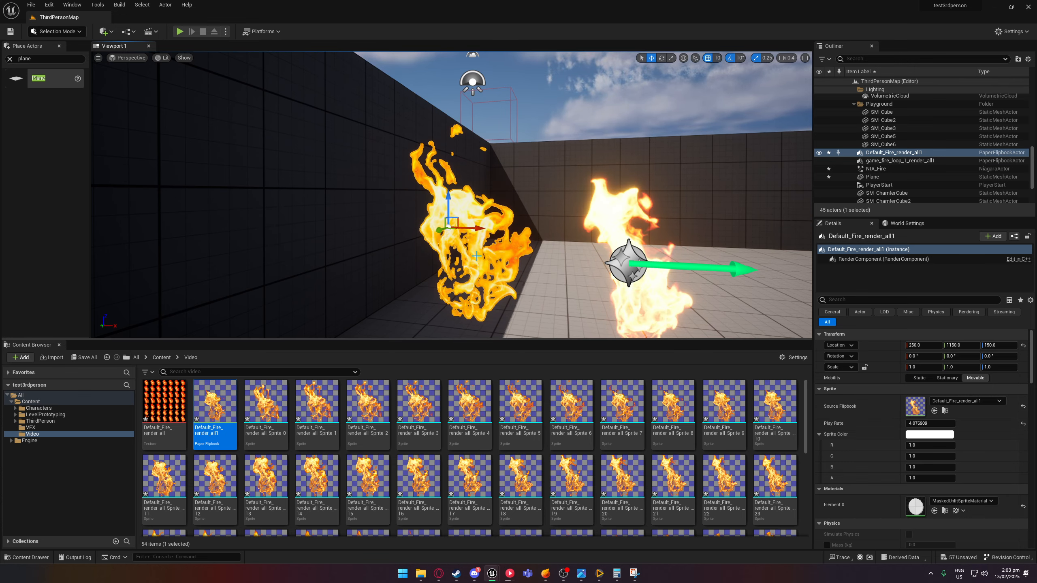
right_click_drag(472, 284, 500, 311)
right_click_drag(487, 209, 516, 226)
left_click(586, 186)
right_click_drag(585, 186, 491, 178)
right_click_drag(480, 272, 546, 266)
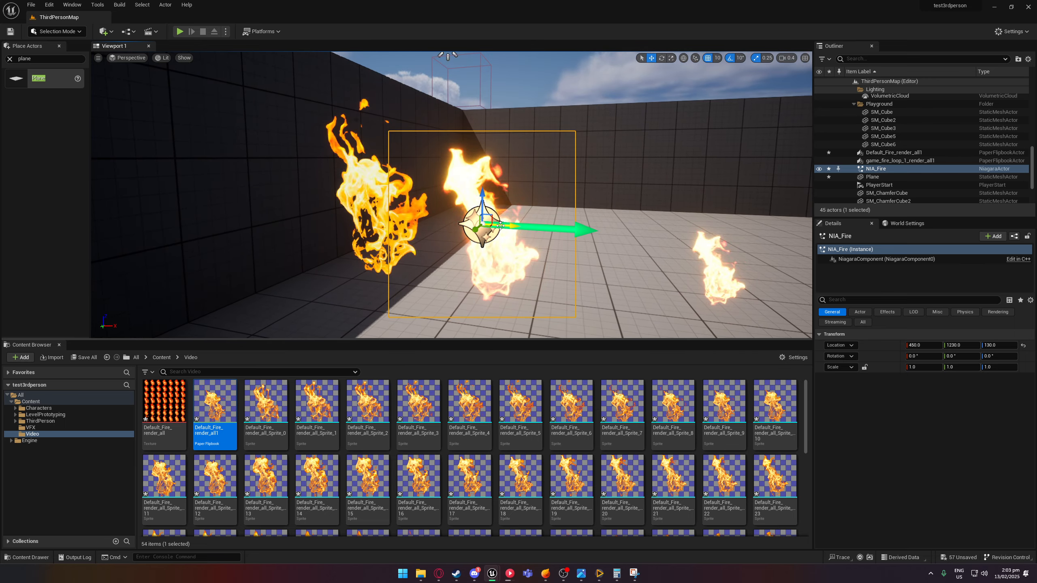
right_click_drag(480, 271, 513, 278)
key("s")
right_click_drag(539, 235, 490, 225)
left_click(464, 247)
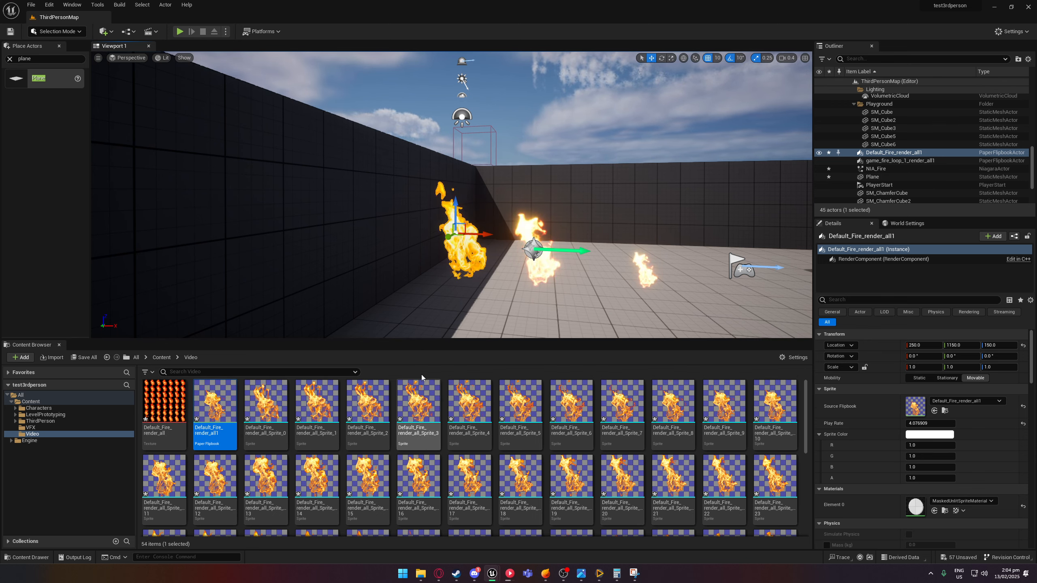
Review the extracted sprites in the Video folder, check the source flipbook in EmberGen, and return to the fires in the Unreal level
scroll(342, 432, "down", 3)
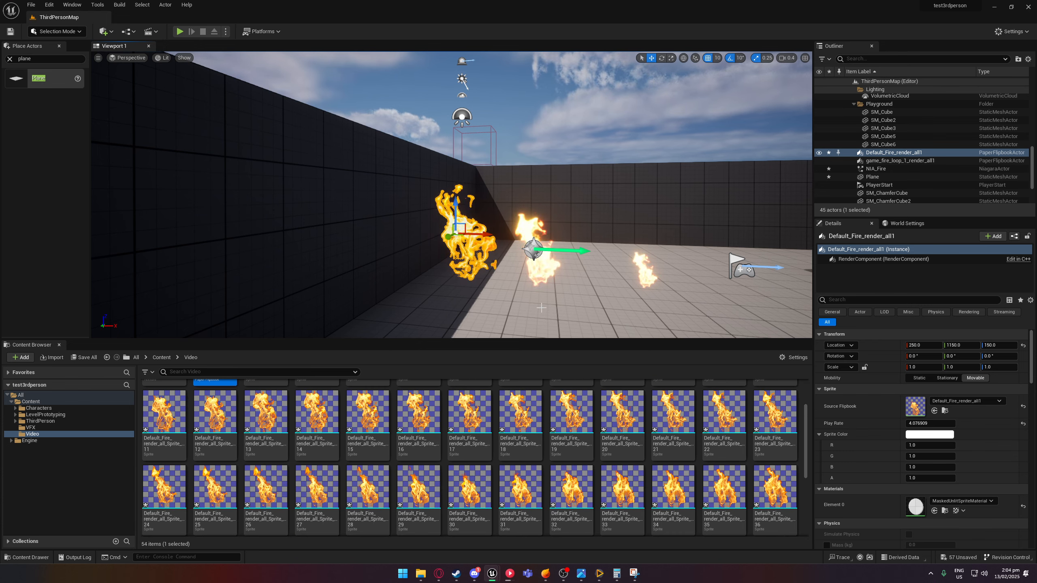
left_click(539, 273)
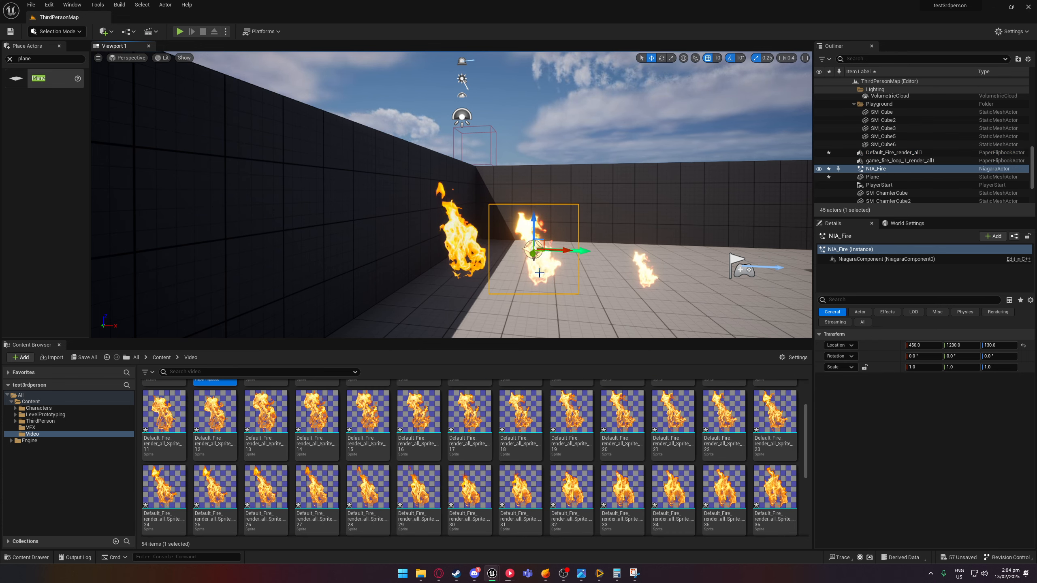
left_click(546, 576)
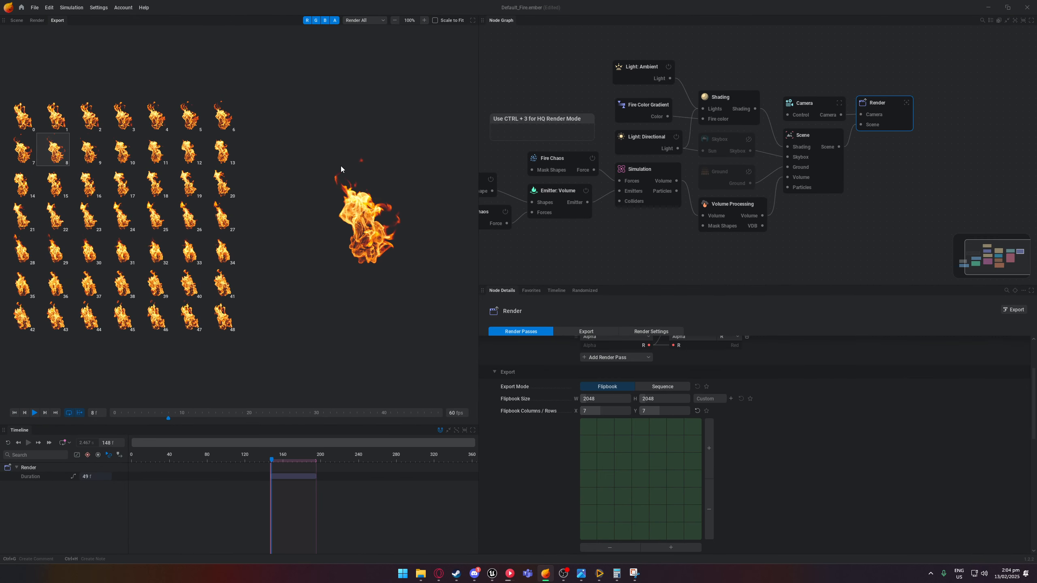
left_click(990, 5)
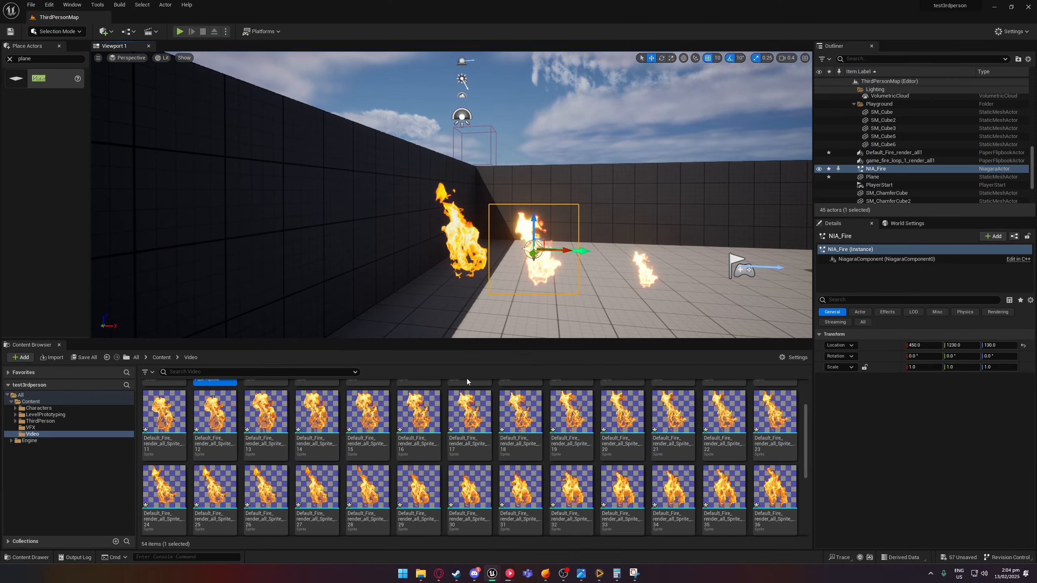
scroll(267, 409, "up", 2)
scroll(365, 414, "down", 2)
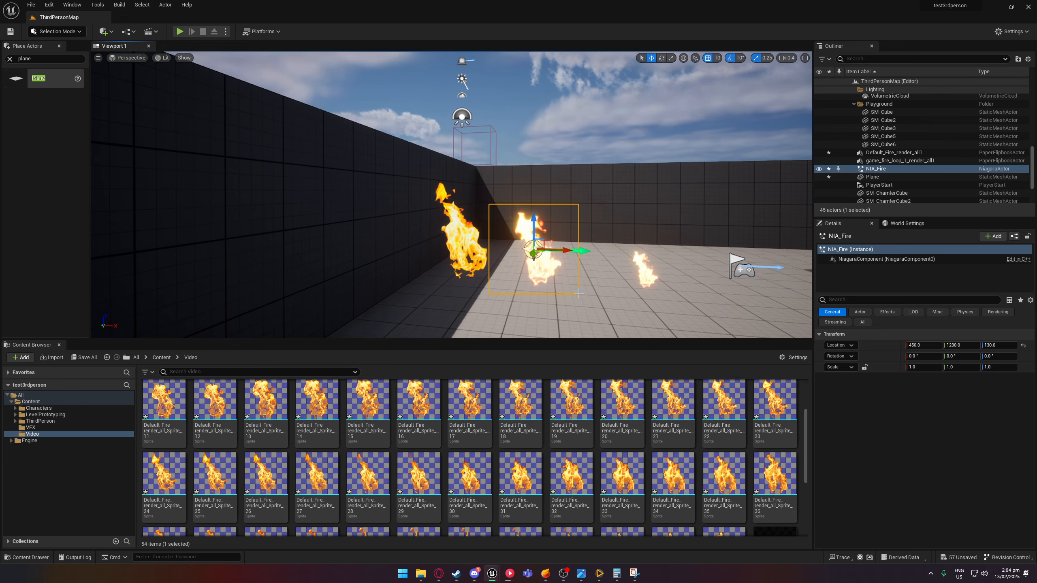
mouse_move(413, 261)
right_mouse_down()
mouse_move(455, 265)
mouse_move(431, 270)
right_mouse_up()
key("w")
key("w")
mouse_move(582, 277)
right_mouse_down()
mouse_move(610, 293)
mouse_move(582, 272)
right_mouse_up()
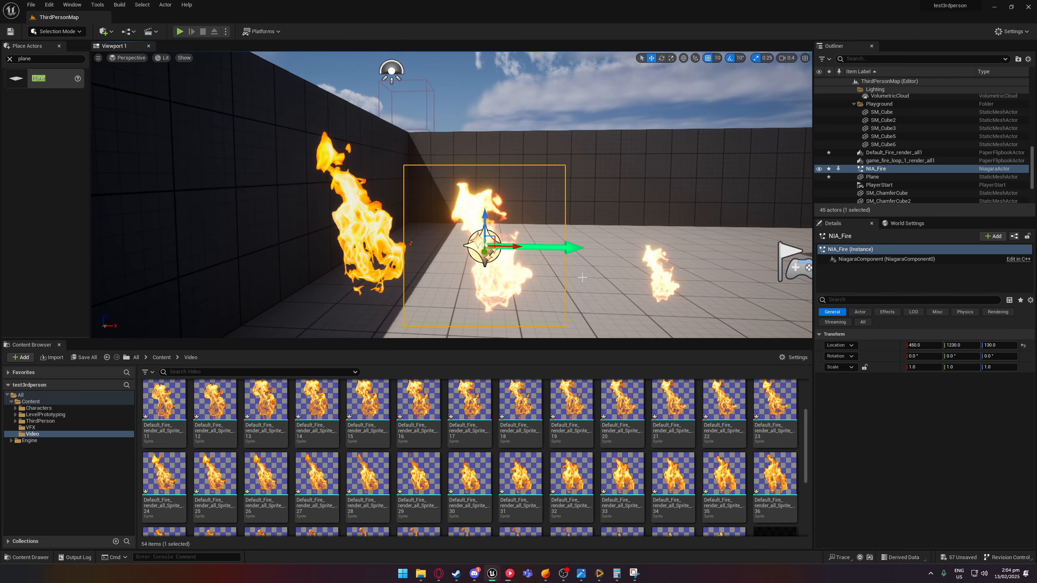